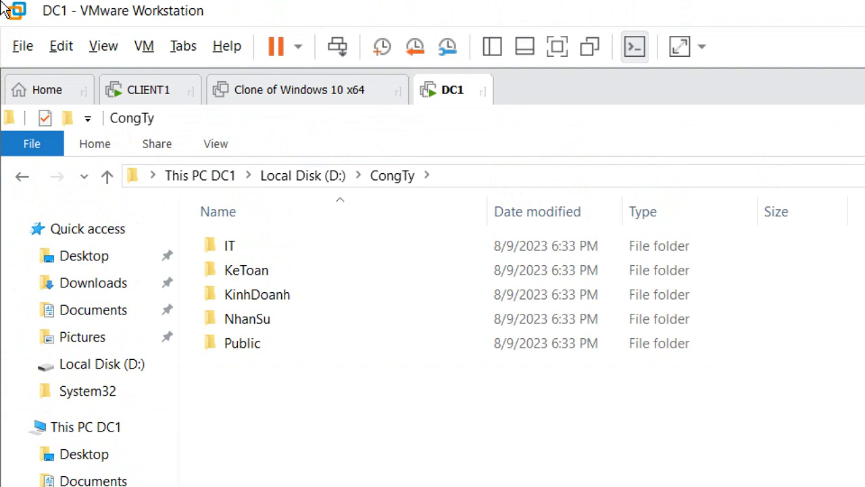
Browse from Local Disk (D:) into CongTy and its Public folder, cancelling an accidental rename.
{"action": "left_click", "coordinate": [306, 177]}
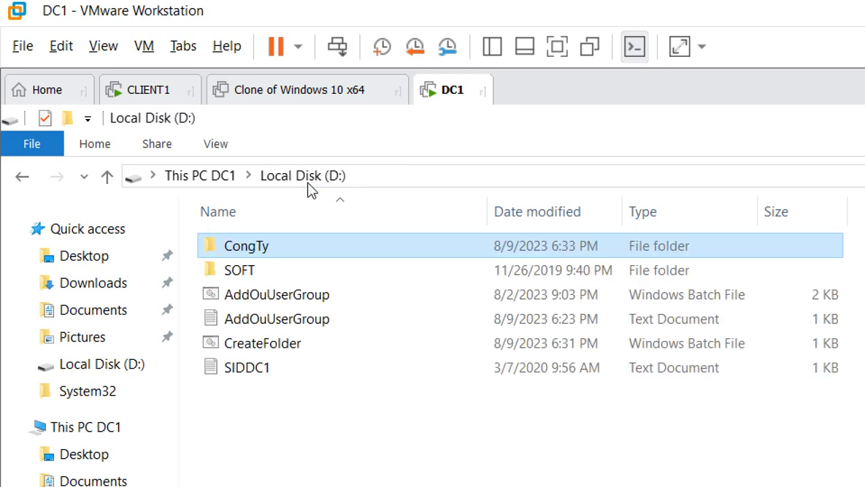
{"action": "left_click", "coordinate": [256, 249]}
{"action": "key", "text": "Escape"}
{"action": "double_click", "coordinate": [313, 245]}
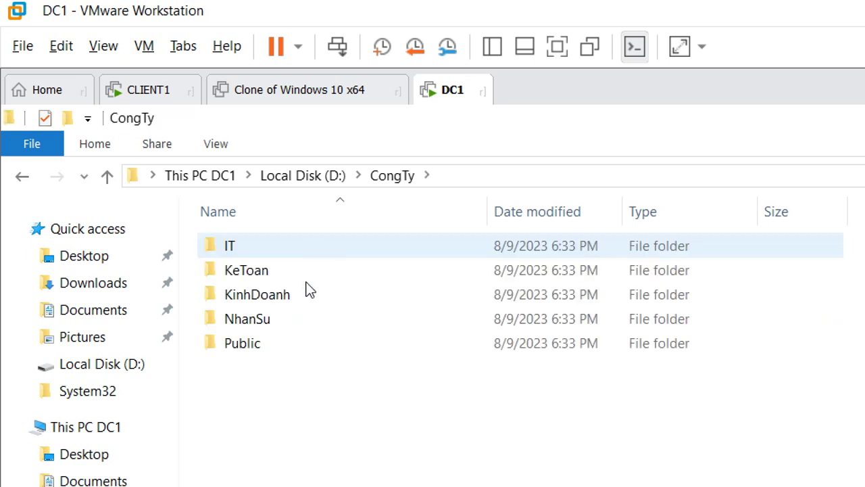
{"action": "double_click", "coordinate": [314, 345]}
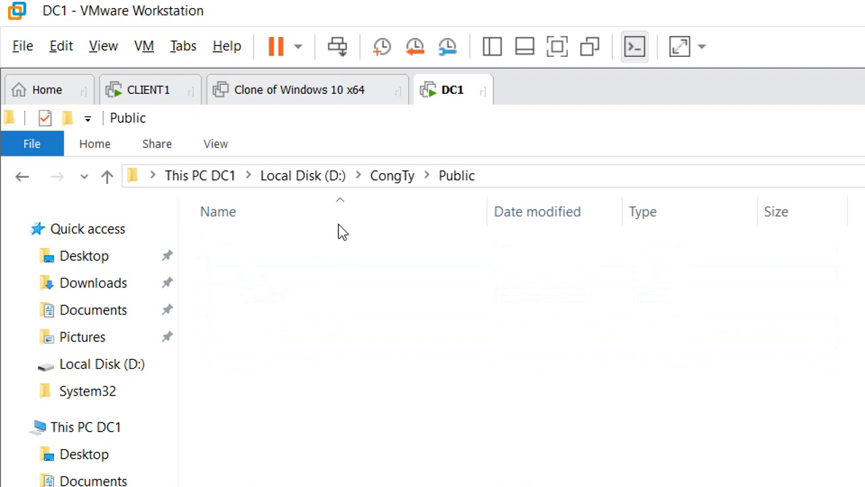
{"action": "left_click", "coordinate": [376, 179]}
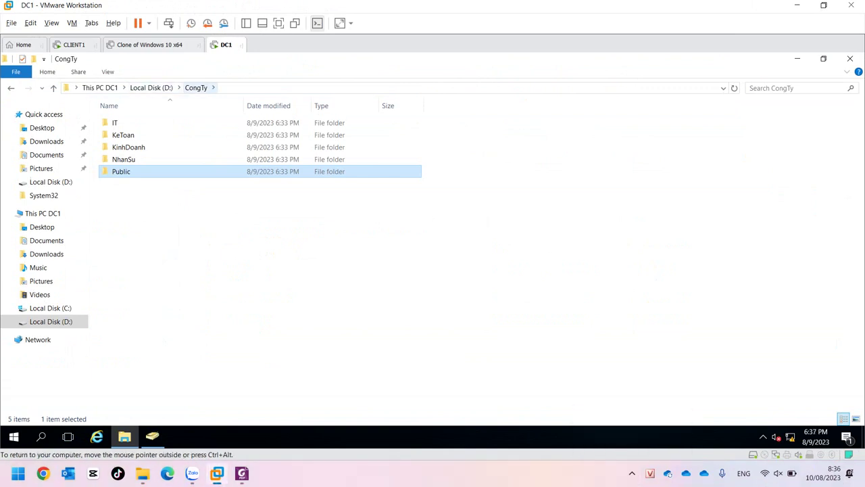
Open CongTy > KeToan and show KT1's Properties on the Sharing tab.
{"action": "left_click", "coordinate": [150, 87]}
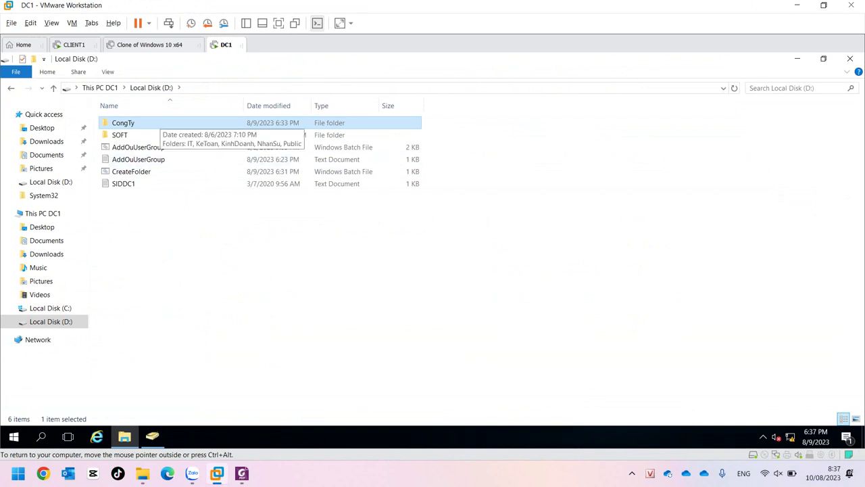
{"action": "key", "text": "Return"}
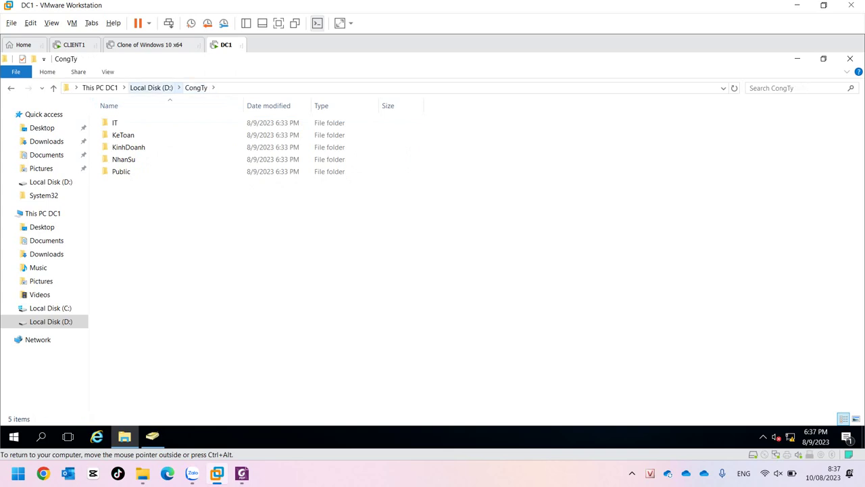
{"action": "left_click", "coordinate": [151, 87]}
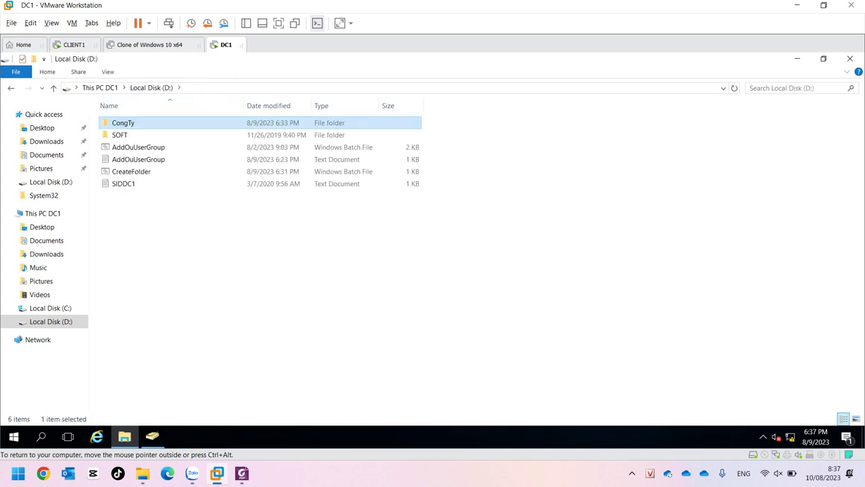
{"action": "right_click", "coordinate": [122, 123]}
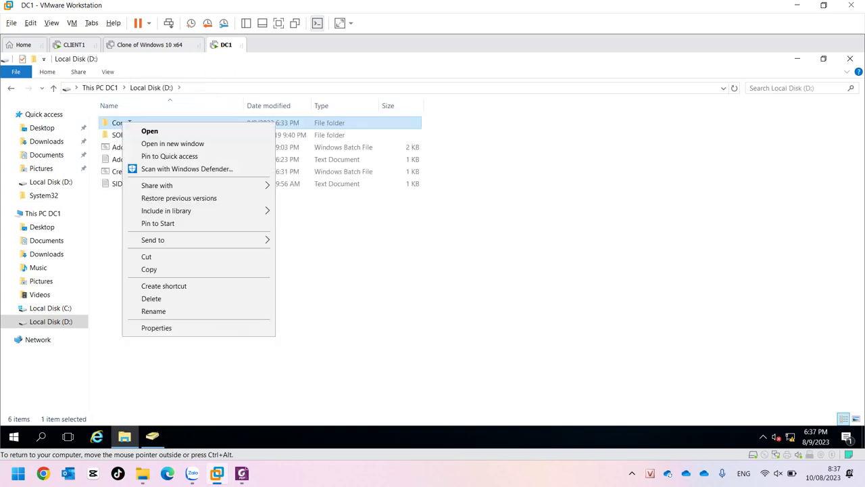
{"action": "key", "text": "Return"}
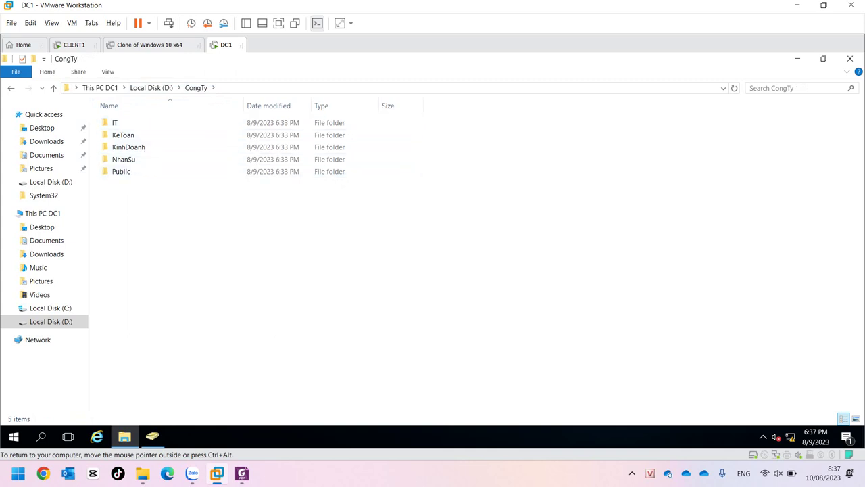
{"action": "double_click", "coordinate": [123, 134]}
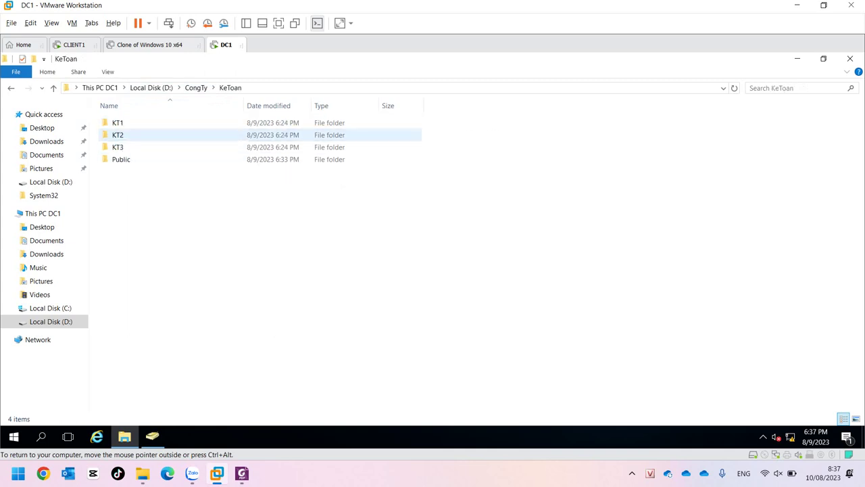
{"action": "key", "text": "Down"}
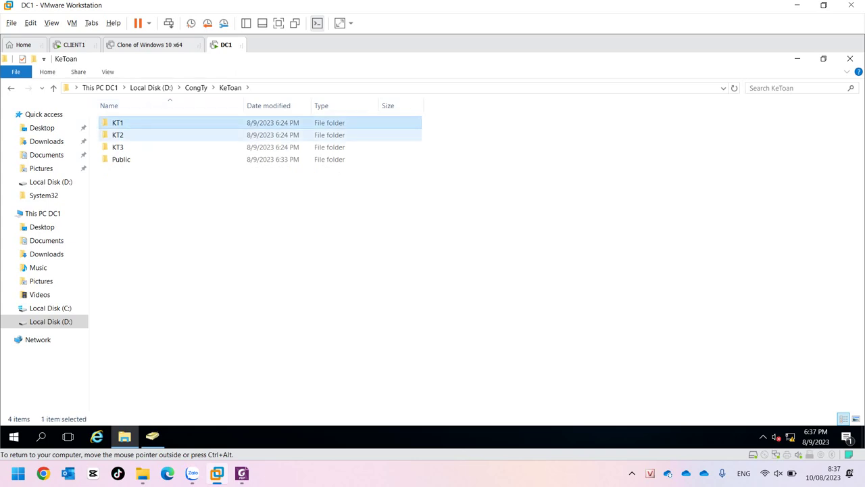
{"action": "right_click", "coordinate": [121, 120]}
{"action": "left_click", "coordinate": [169, 328]}
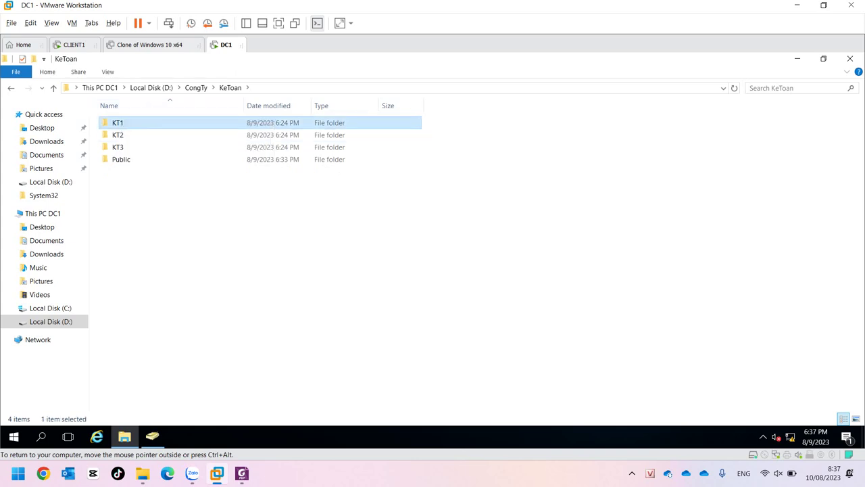
{"action": "key", "text": "ctrl+Tab"}
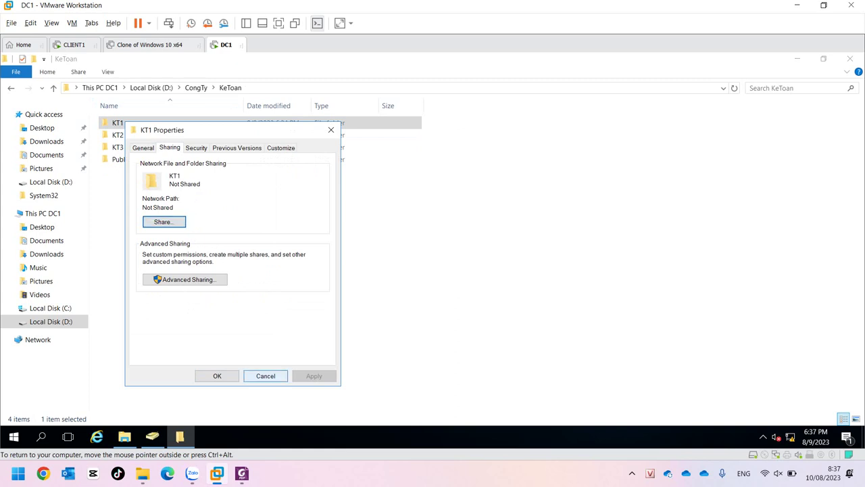
Cancel the KT1 Properties and navigate back into the CongTy folder.
{"action": "left_click", "coordinate": [265, 376]}
{"action": "left_click", "coordinate": [196, 88]}
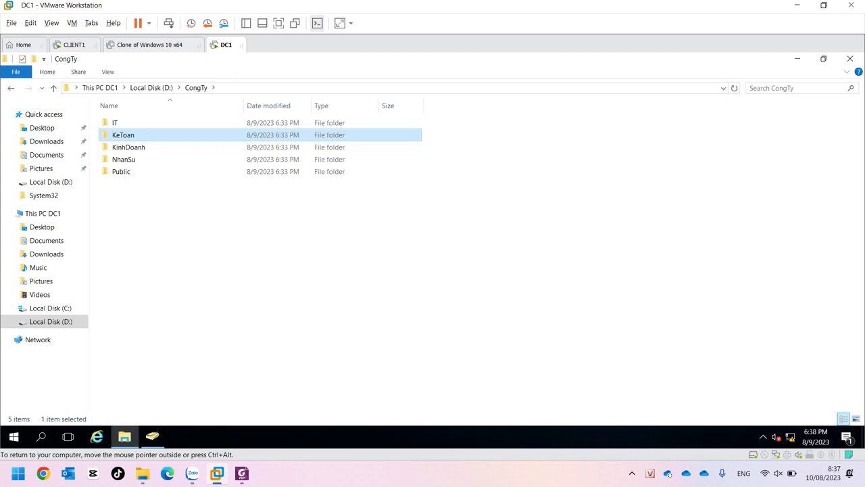
{"action": "left_click", "coordinate": [151, 88]}
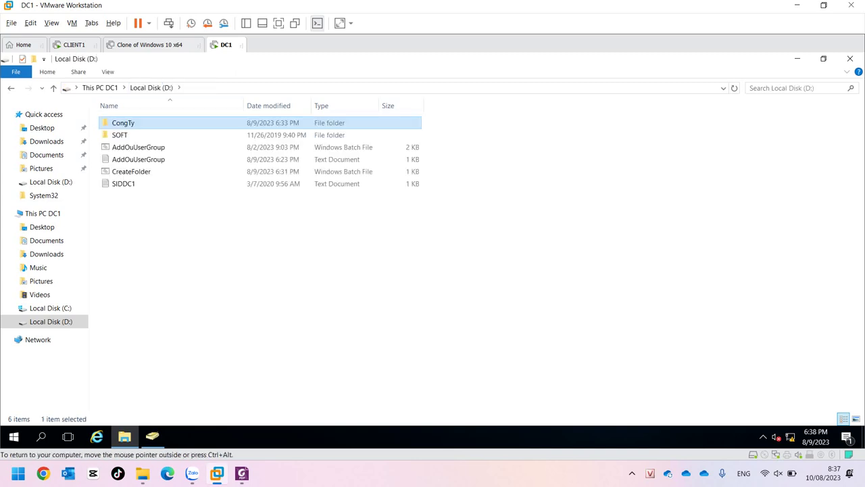
{"action": "key", "text": "F2"}
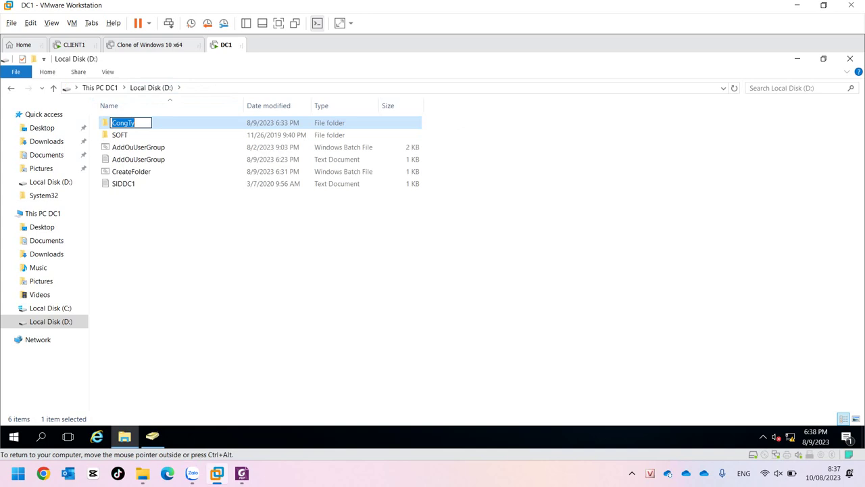
{"action": "key", "text": "Return"}
{"action": "key", "text": "Return"}
Select and deselect the five department folders, then switch to Active Directory Users and Computers.
{"action": "left_click_drag", "start_coordinate": [158, 192], "coordinate": [113, 119]}
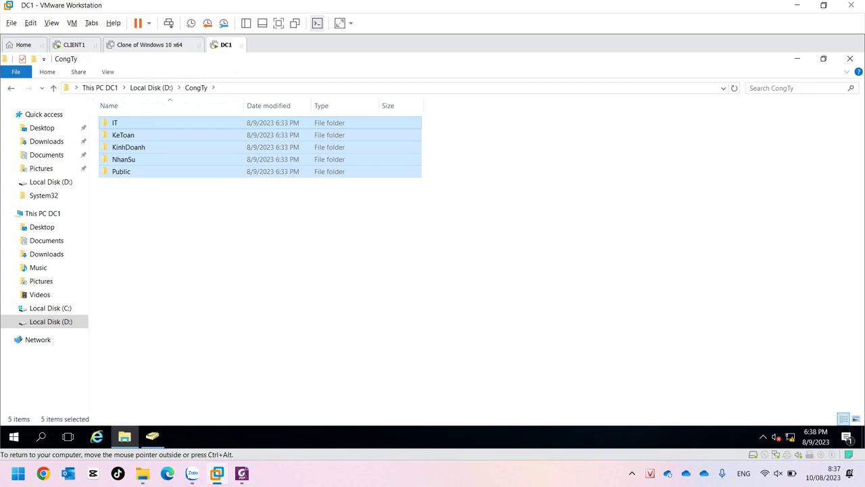
{"action": "left_click", "coordinate": [203, 217]}
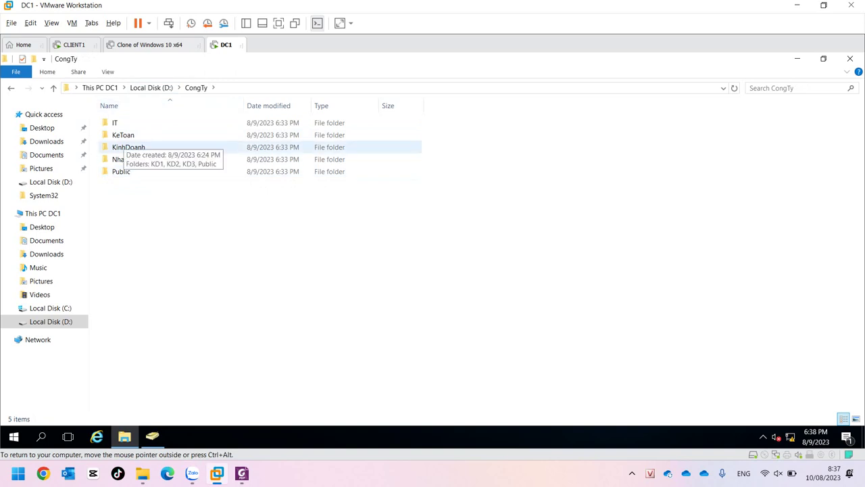
{"action": "left_click", "coordinate": [151, 88]}
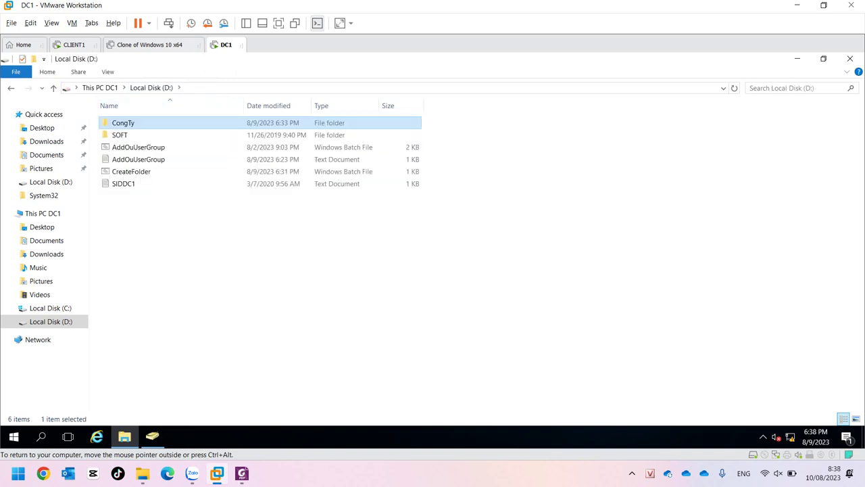
{"action": "right_click", "coordinate": [135, 123]}
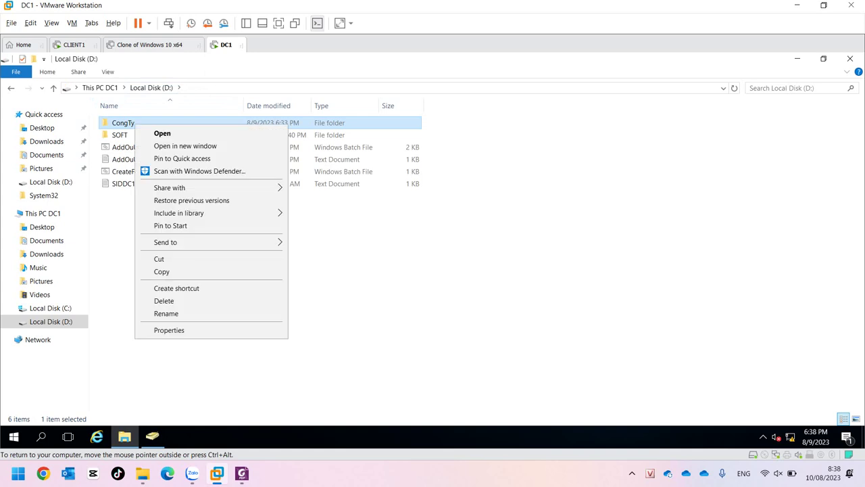
{"action": "left_click", "coordinate": [152, 436]}
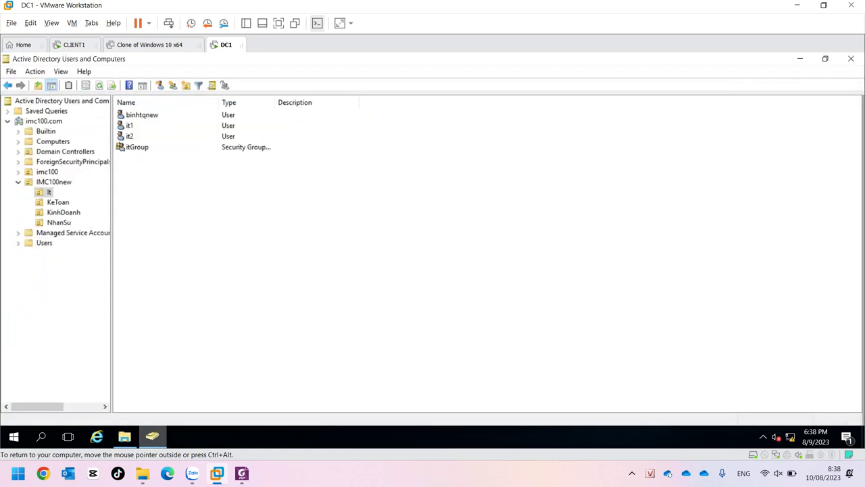
Check itGroup's member list in the It OU of IMC100new.
{"action": "left_click", "coordinate": [53, 182]}
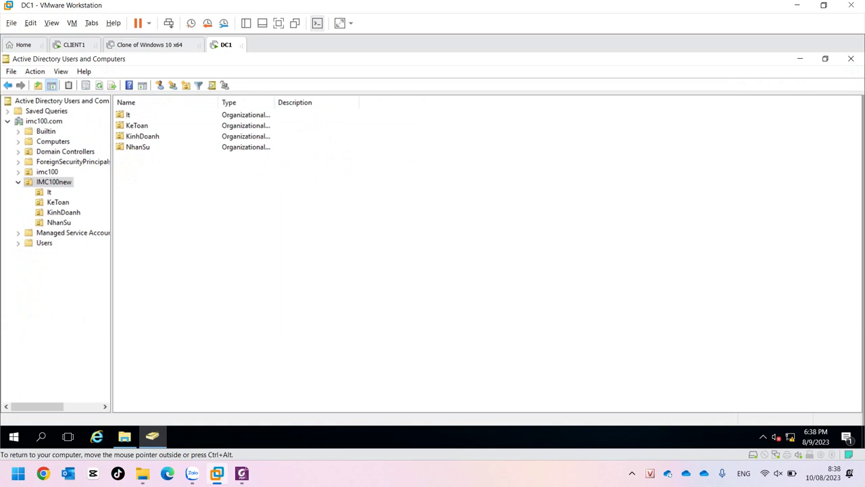
{"action": "left_click", "coordinate": [48, 192]}
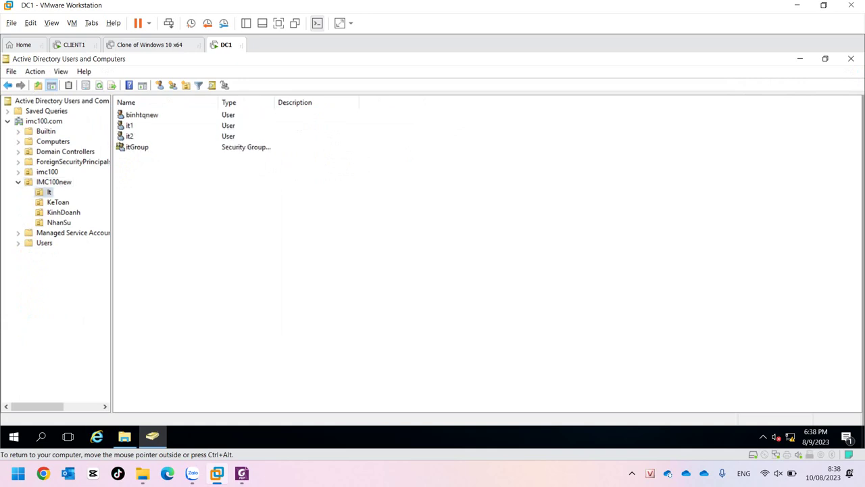
{"action": "double_click", "coordinate": [137, 147]}
{"action": "left_click", "coordinate": [368, 136]}
{"action": "left_click", "coordinate": [531, 117]}
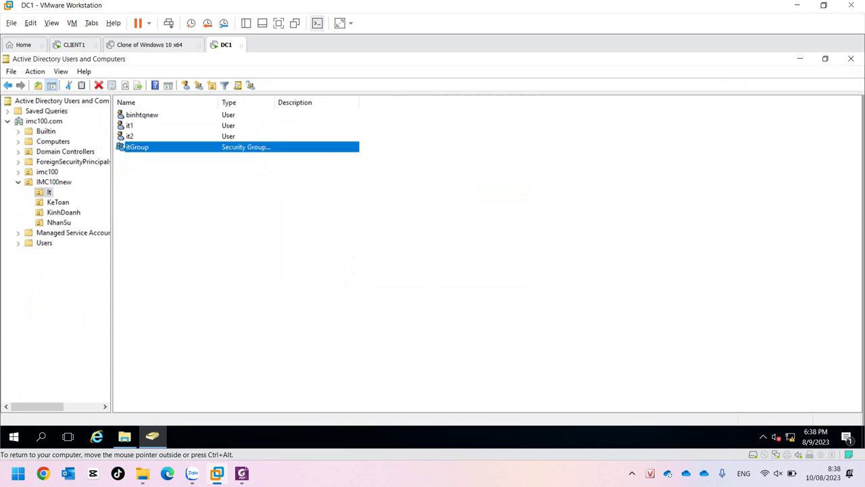
Add ns1 and ns2 as members of nsGroup in the NhanSu OU.
{"action": "left_click", "coordinate": [59, 223]}
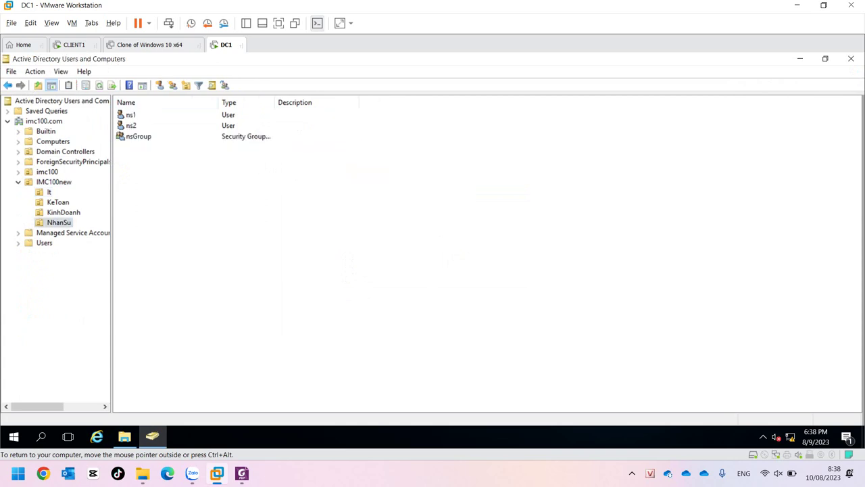
{"action": "double_click", "coordinate": [139, 136]}
{"action": "left_click", "coordinate": [368, 136]}
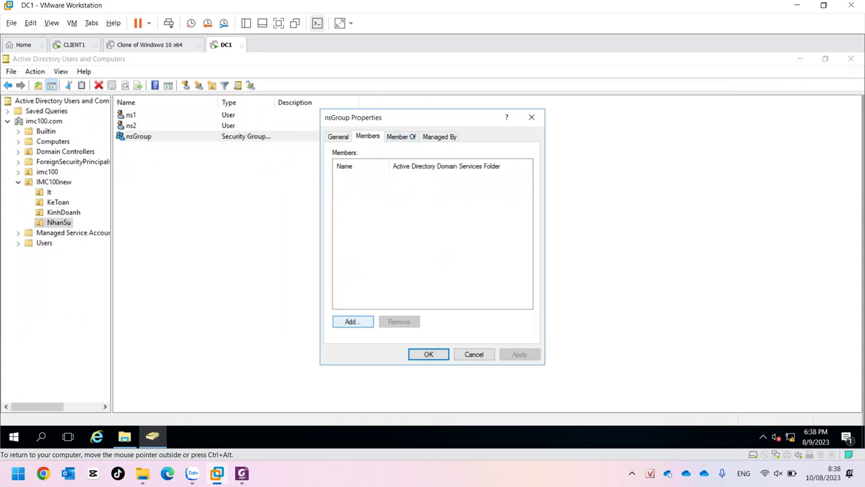
{"action": "left_click", "coordinate": [353, 321]}
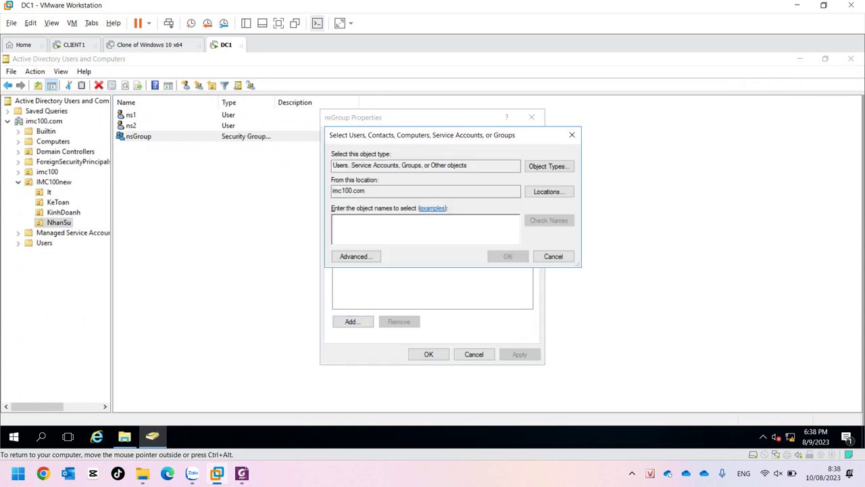
{"action": "type", "text": "ns"}
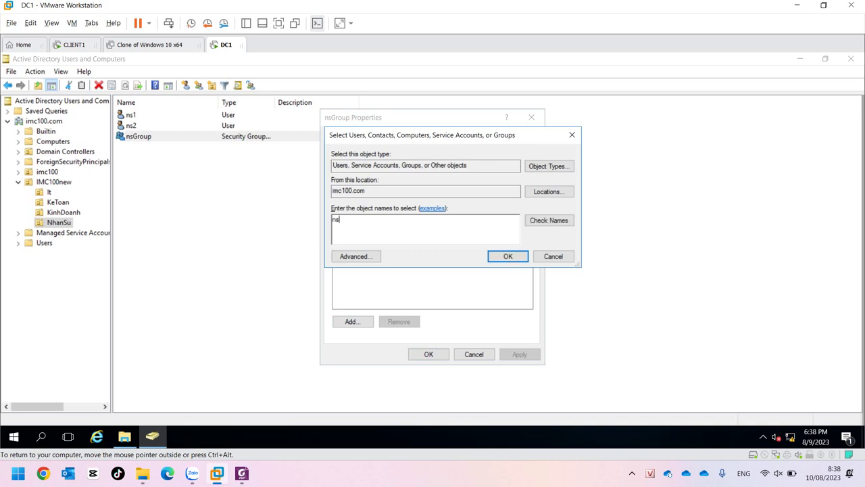
{"action": "type", "text": "1;ns2"}
{"action": "left_click", "coordinate": [548, 220]}
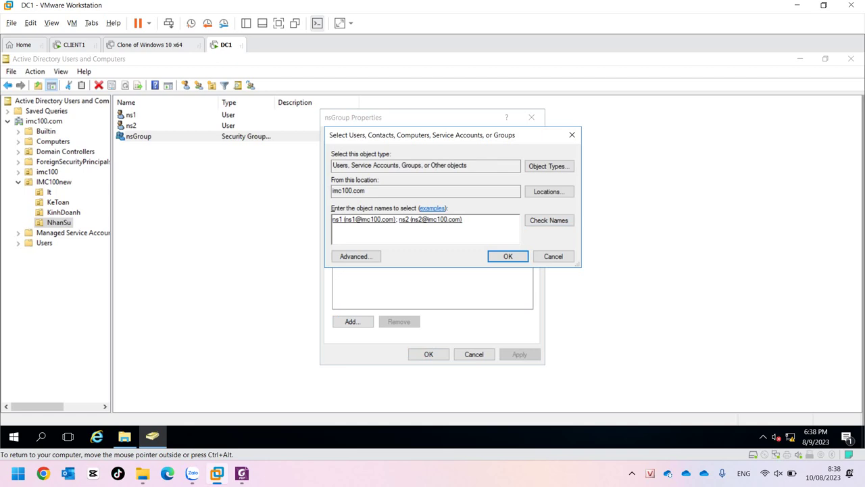
{"action": "left_click", "coordinate": [507, 256]}
{"action": "left_click", "coordinate": [429, 354]}
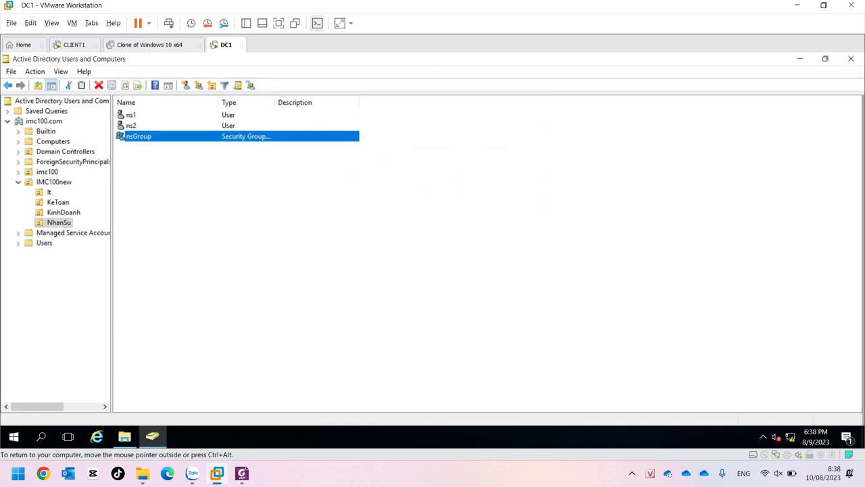
{"action": "left_click", "coordinate": [54, 182]}
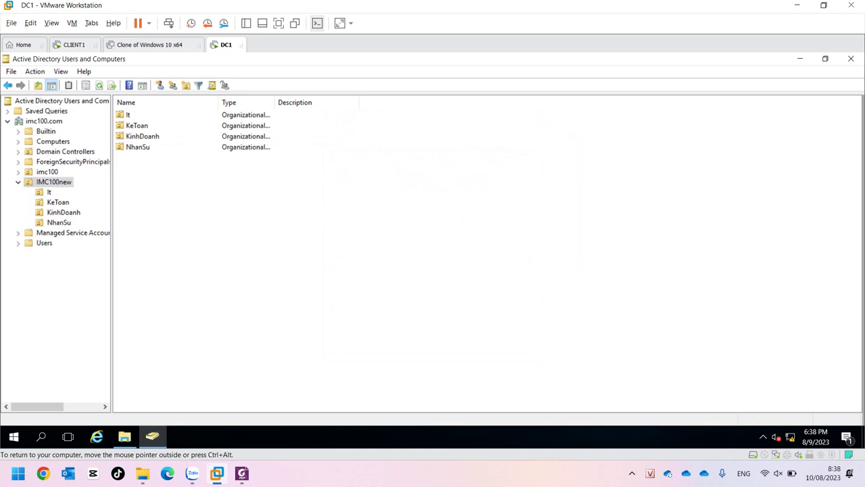
Create a new global security group named CongTy in IMC100new.
{"action": "right_click", "coordinate": [143, 175]}
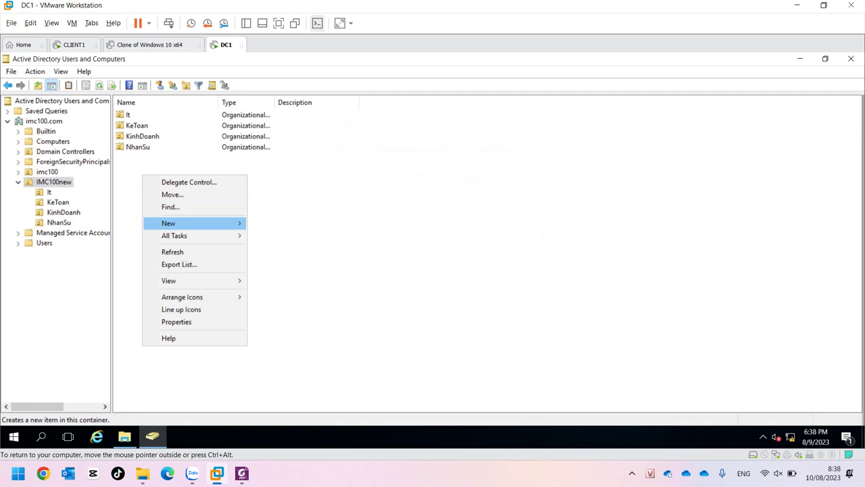
{"action": "mouse_move", "coordinate": [175, 223]}
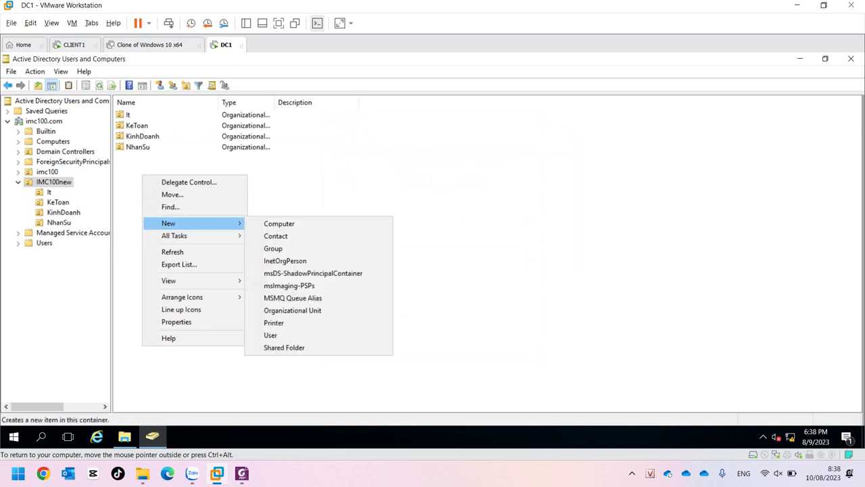
{"action": "left_click", "coordinate": [273, 248]}
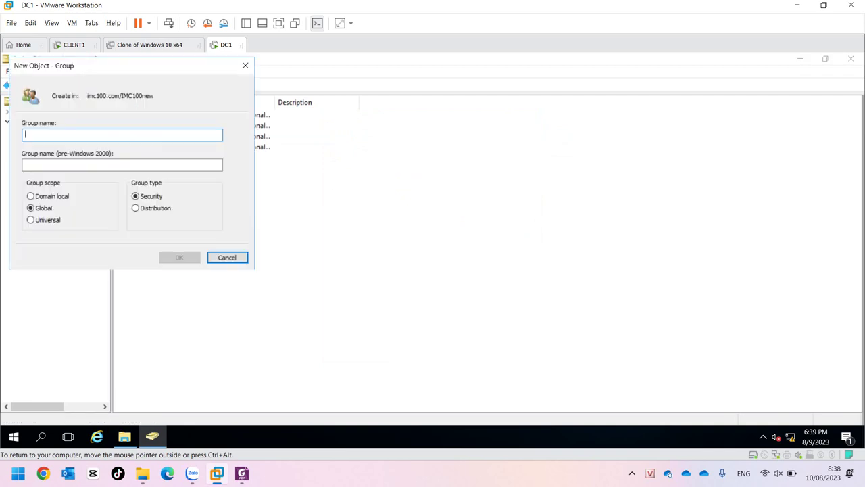
{"action": "type", "text": "CongTy"}
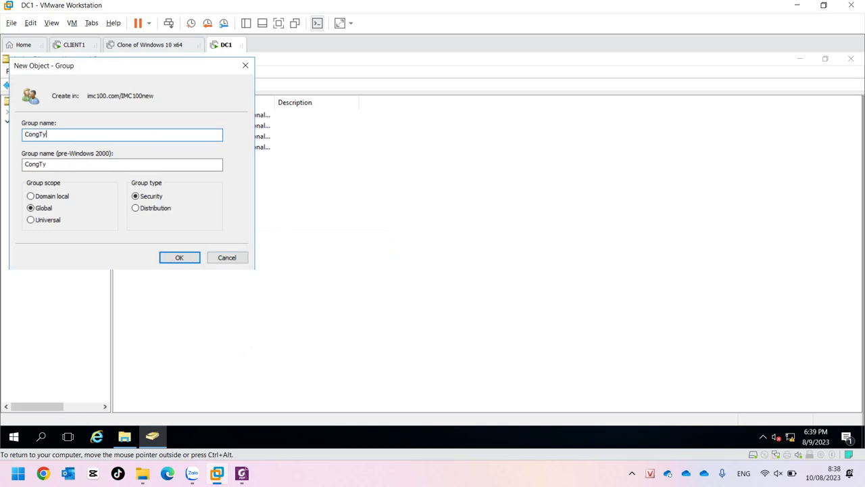
{"action": "key", "text": "Return"}
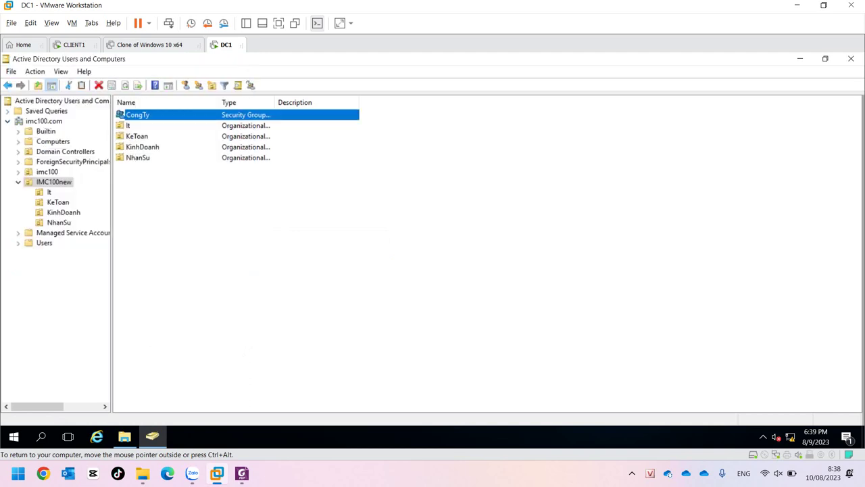
Open CongTy's Members tab, abandon the member picker, and return to IMC100new.
{"action": "key", "text": "Return"}
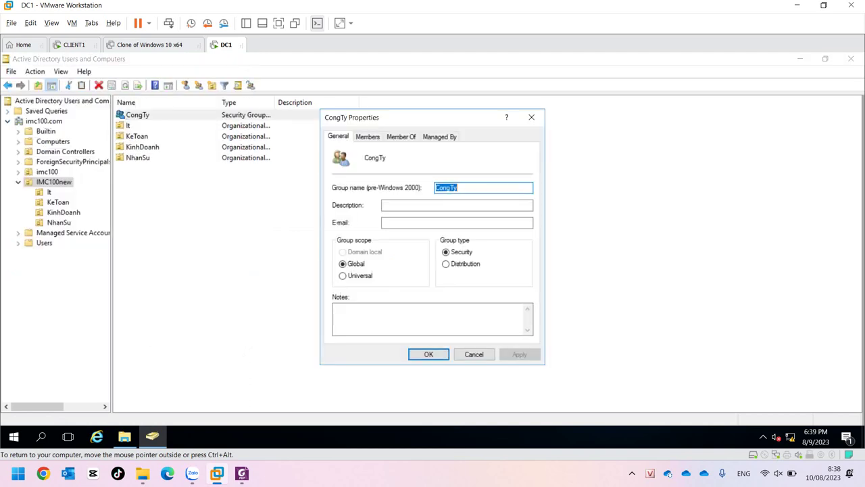
{"action": "key", "text": "ctrl+Tab"}
{"action": "key", "text": "alt+d"}
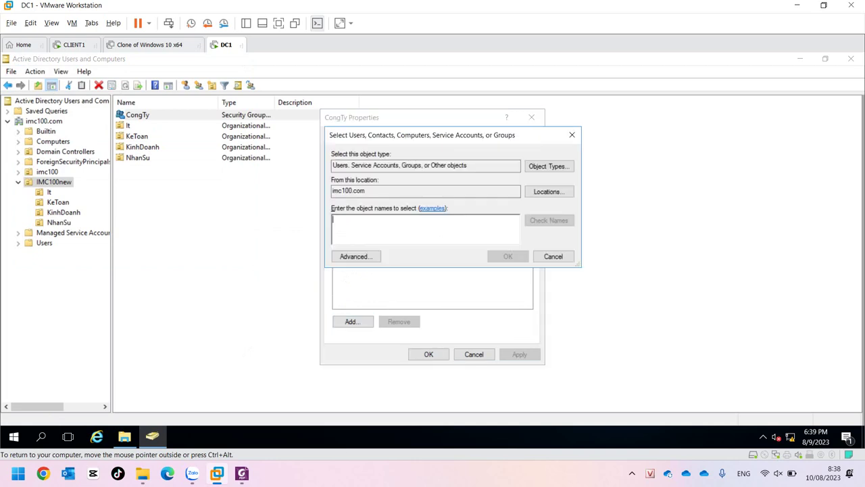
{"action": "key", "text": "Escape"}
{"action": "key", "text": "Escape"}
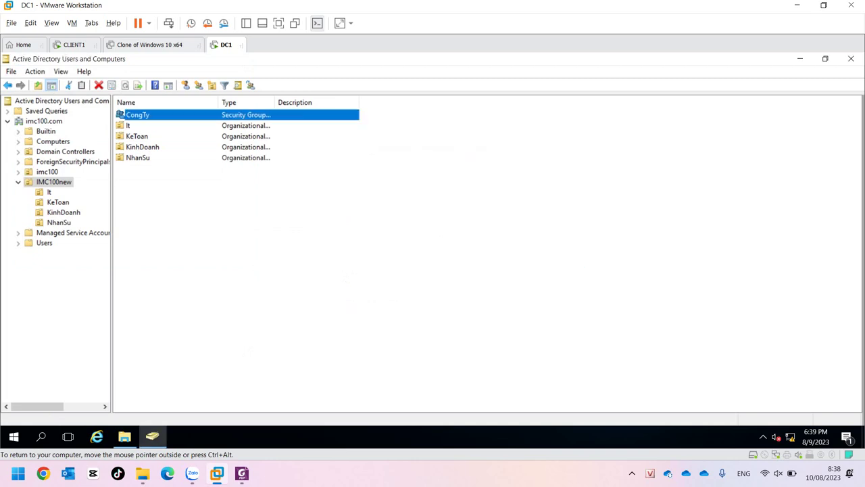
{"action": "key", "text": "Down"}
{"action": "key", "text": "Return"}
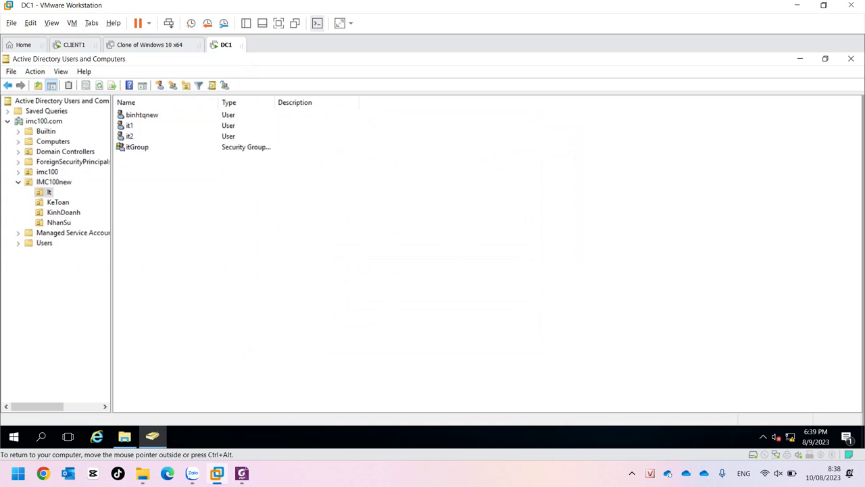
{"action": "left_click", "coordinate": [47, 171]}
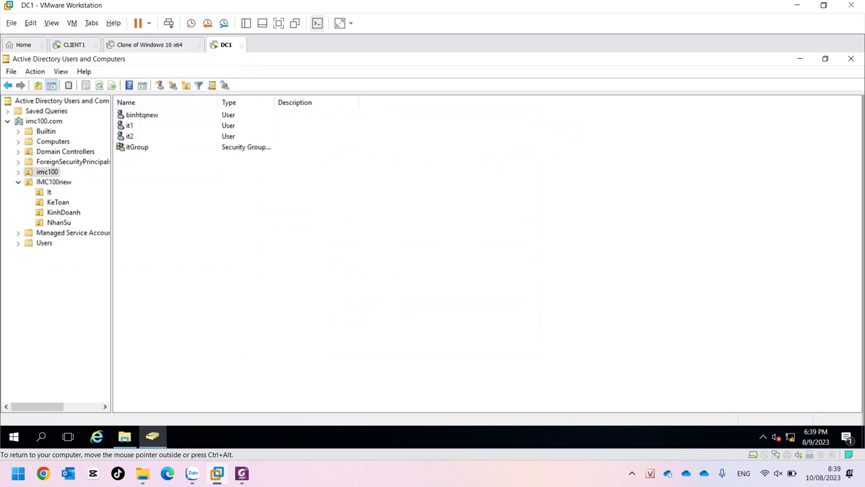
{"action": "left_click", "coordinate": [53, 182]}
Add itGroup and nsGroup as CongTy members and save the group.
{"action": "double_click", "coordinate": [137, 158]}
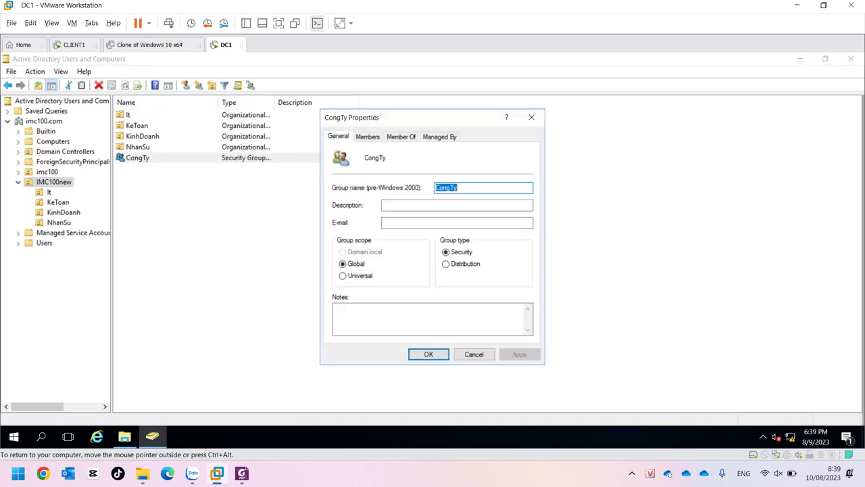
{"action": "key", "text": "ctrl+Tab"}
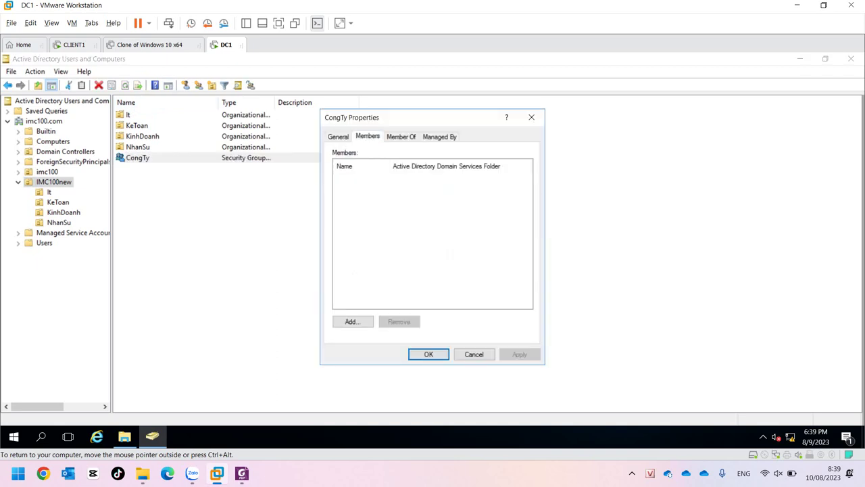
{"action": "key", "text": "alt+d"}
{"action": "type", "text": "itgroup;nsgroup"}
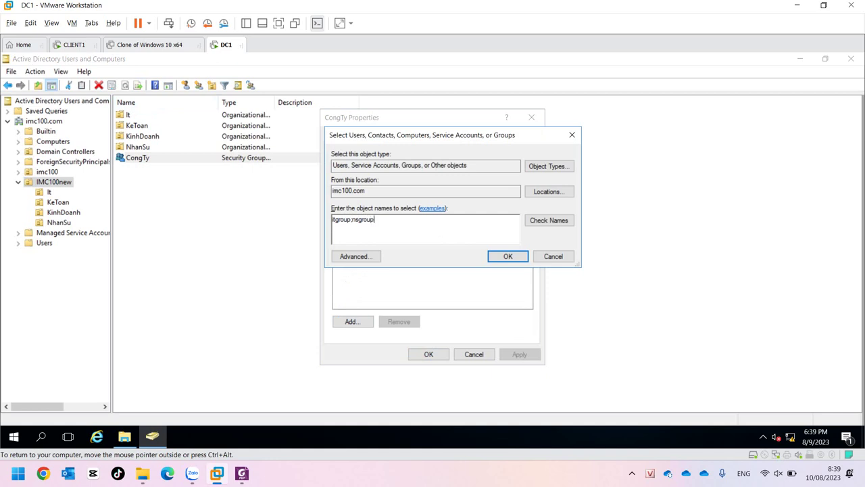
{"action": "key", "text": "ctrl+k"}
{"action": "key", "text": "Return"}
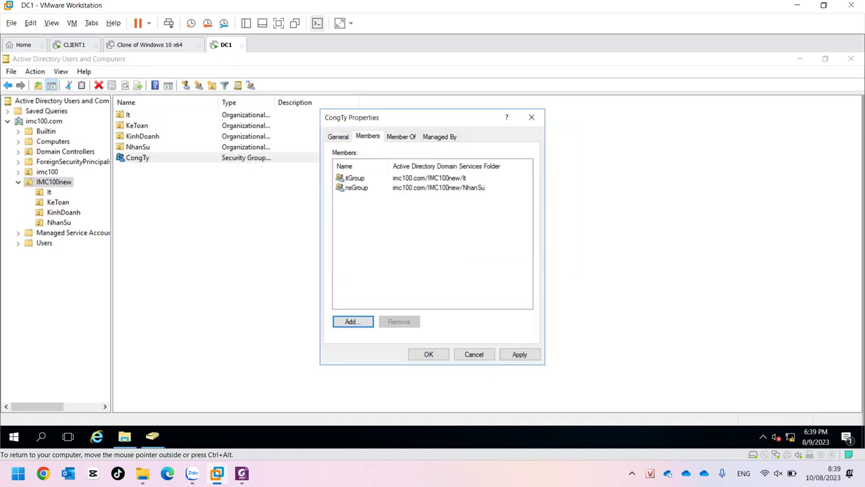
{"action": "left_click", "coordinate": [344, 177]}
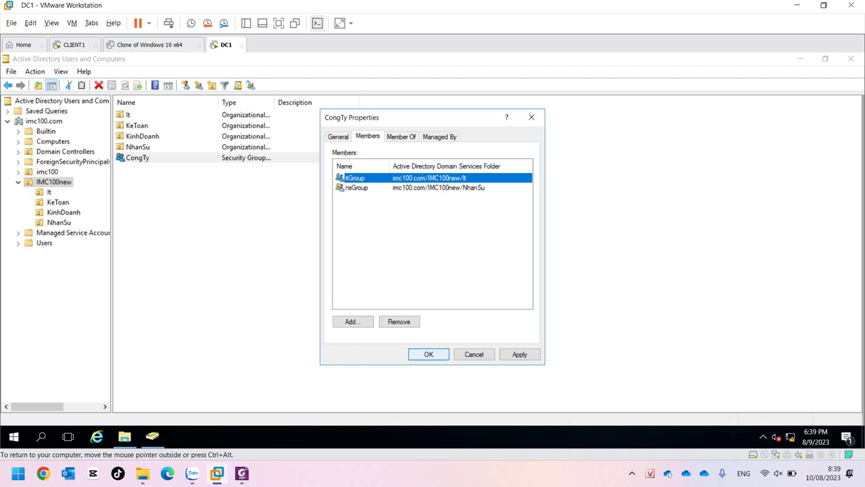
{"action": "key", "text": "Return"}
{"action": "left_click", "coordinate": [514, 181]}
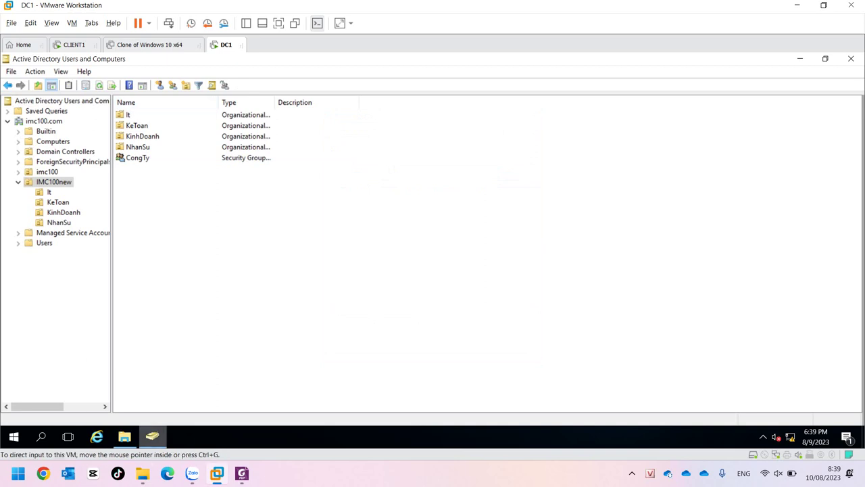
Open D:\CongTy\IT\IT1 to confirm it's empty, then return to Active Directory Users and Computers.
{"action": "left_click", "coordinate": [125, 436]}
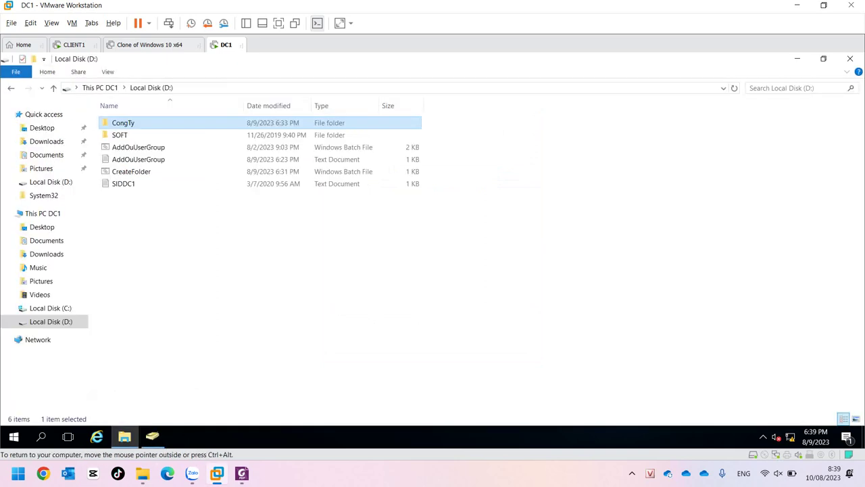
{"action": "key", "text": "Return"}
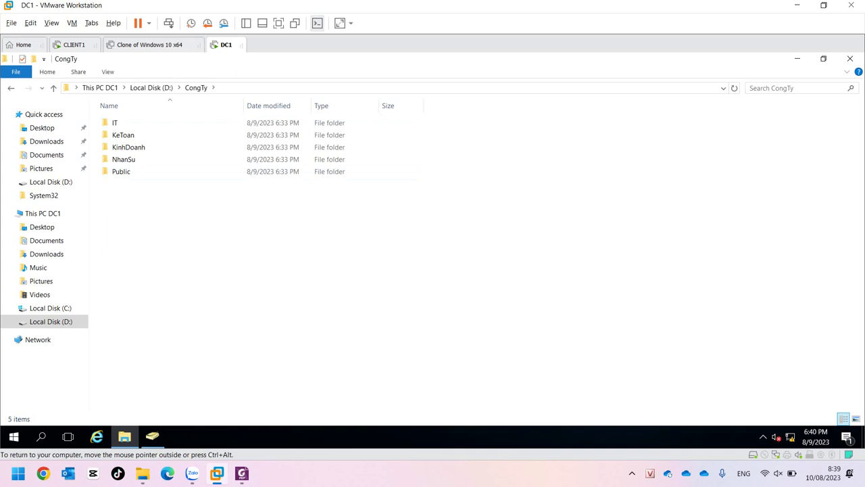
{"action": "double_click", "coordinate": [115, 122]}
{"action": "double_click", "coordinate": [115, 123]}
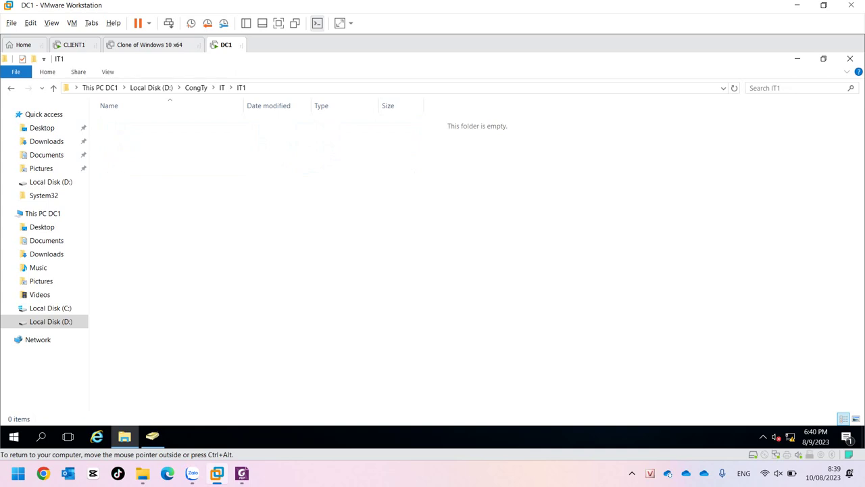
{"action": "left_click", "coordinate": [152, 436]}
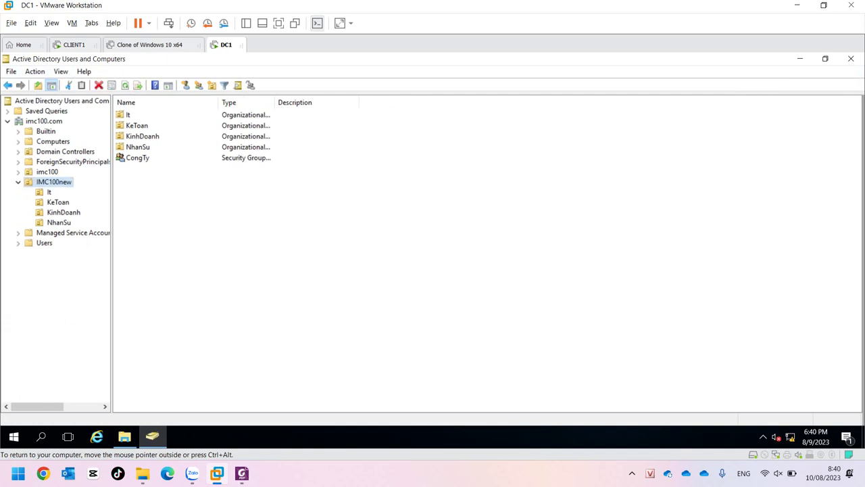
Browse the It, KeToan, KinhDoanh and NhanSu OUs.
{"action": "left_click", "coordinate": [49, 192]}
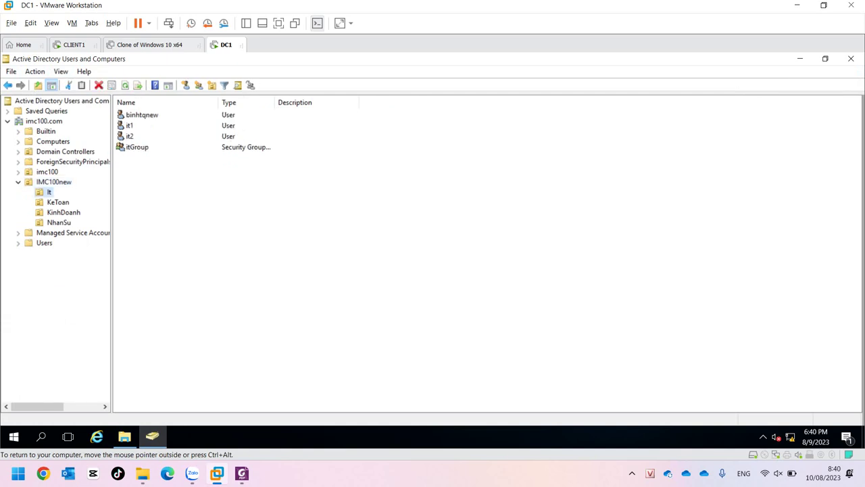
{"action": "left_click", "coordinate": [58, 202]}
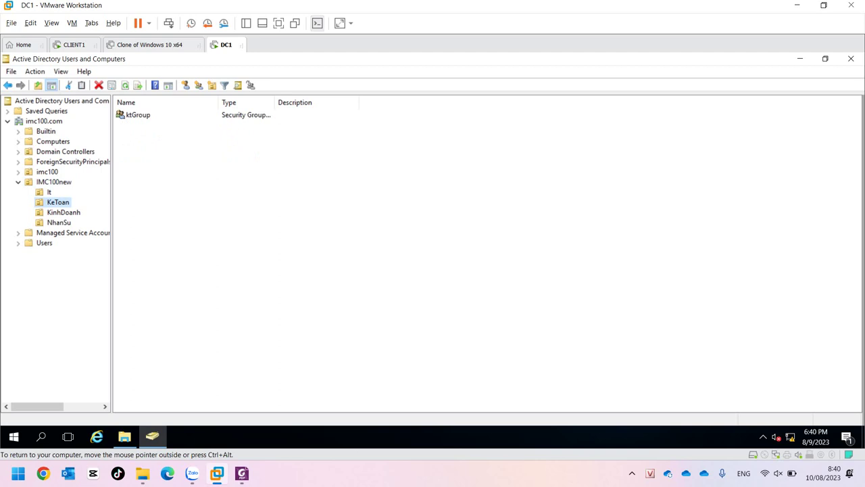
{"action": "left_click", "coordinate": [63, 212]}
{"action": "left_click", "coordinate": [58, 223]}
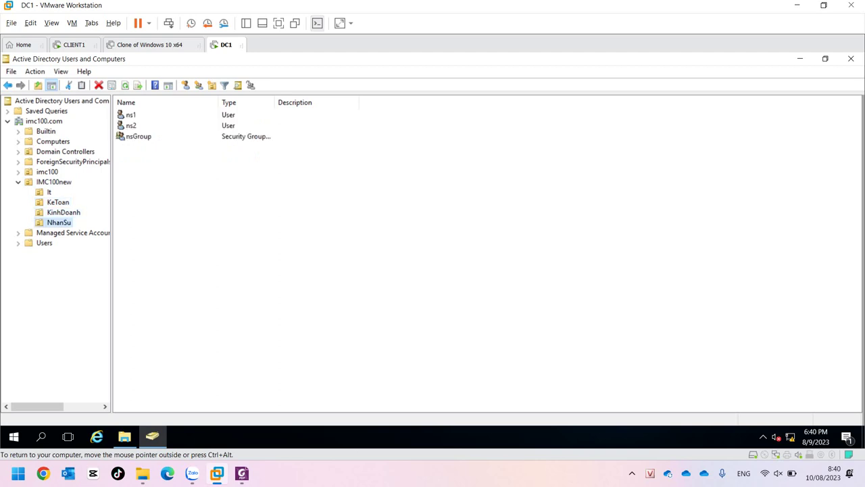
Select users it1, it2, ns1 and ns2, then return to D:\CongTy in File Explorer.
{"action": "left_click", "coordinate": [49, 192]}
{"action": "left_click", "coordinate": [129, 126]}
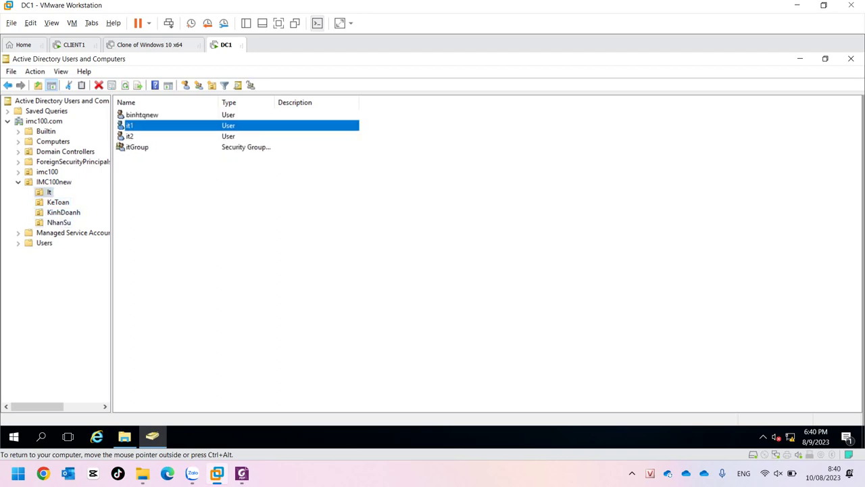
{"action": "left_click", "coordinate": [129, 136]}
{"action": "left_click", "coordinate": [58, 222]}
{"action": "left_click", "coordinate": [130, 115]}
{"action": "left_click", "coordinate": [131, 125]}
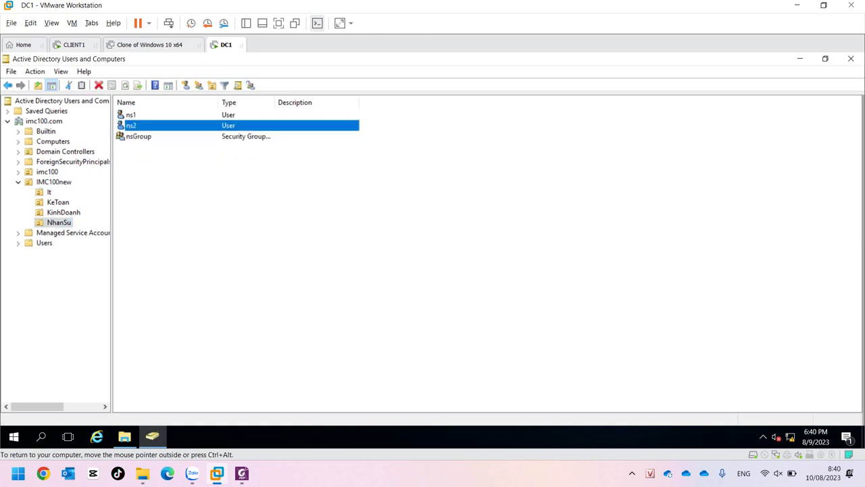
{"action": "left_click", "coordinate": [124, 436]}
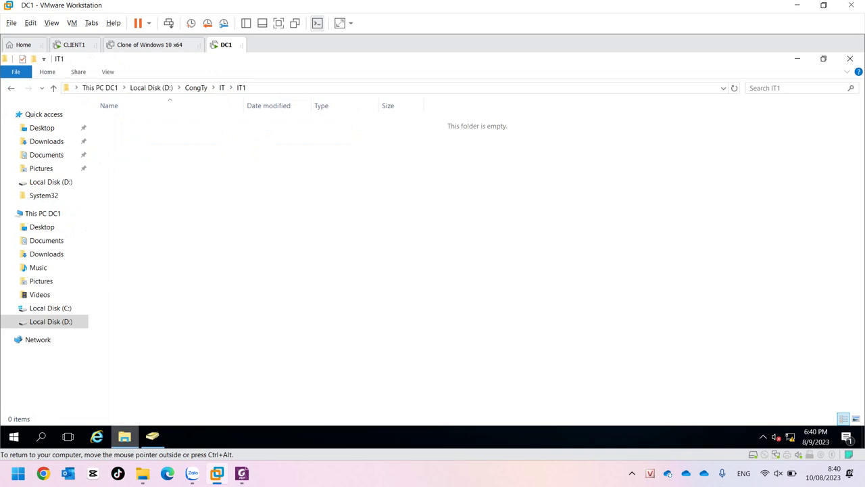
{"action": "left_click", "coordinate": [196, 88]}
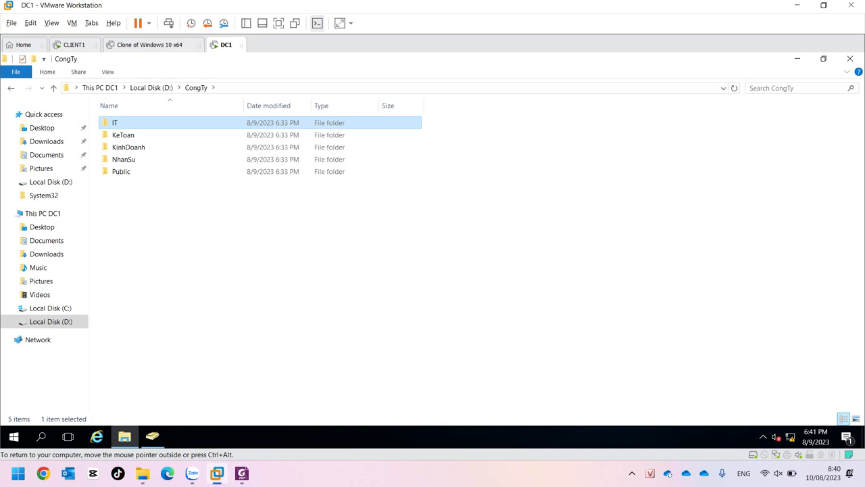
Open CongTy's Properties from Local Disk (D:) and start Share... on the Sharing tab.
{"action": "left_click", "coordinate": [152, 88]}
{"action": "key", "text": "shift+F10"}
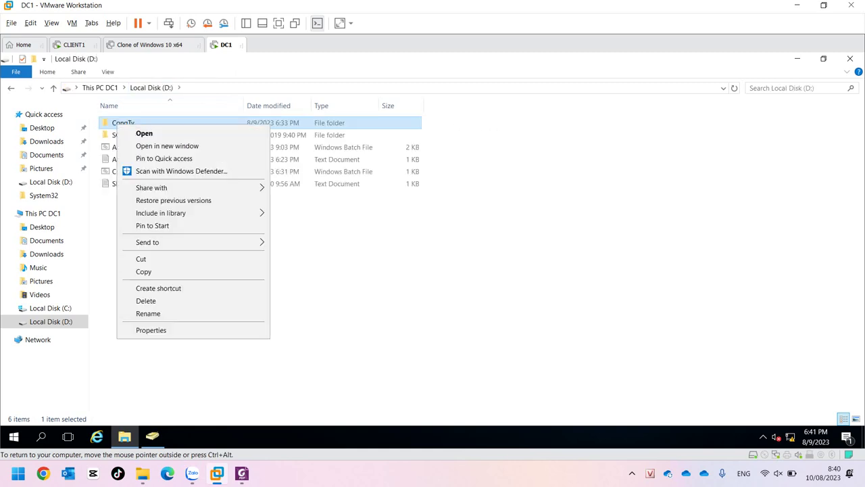
{"action": "left_click", "coordinate": [151, 330]}
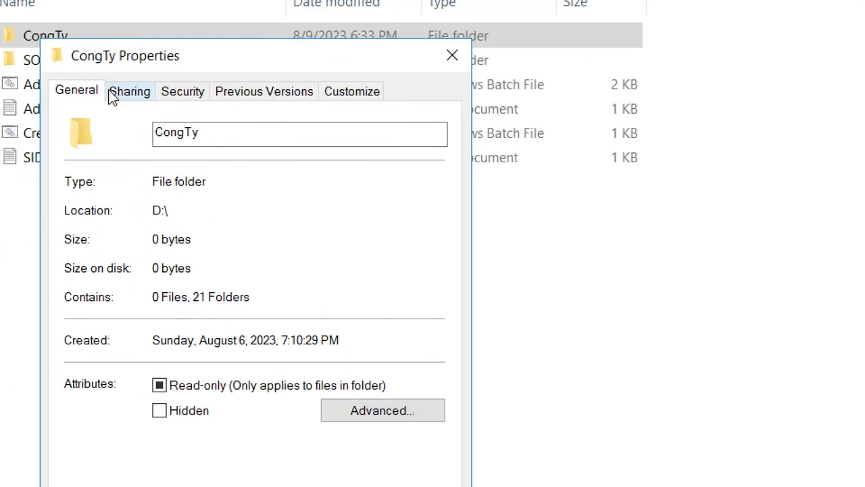
{"action": "left_click", "coordinate": [113, 94]}
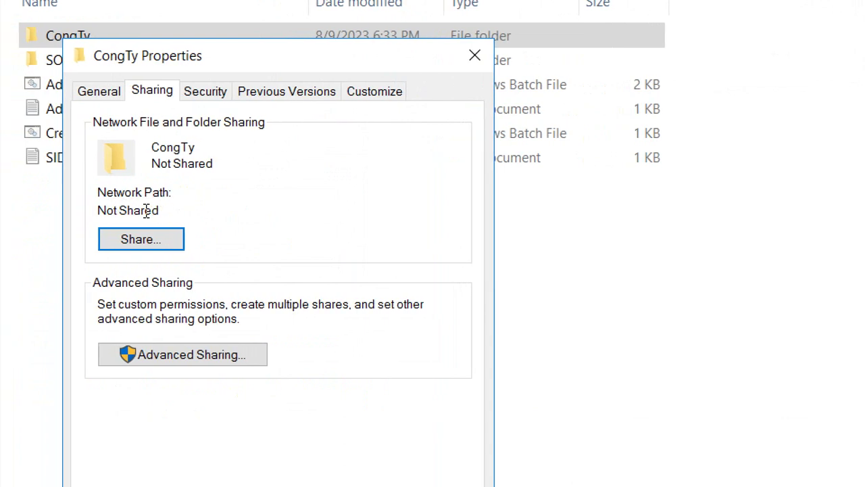
{"action": "left_click", "coordinate": [137, 238]}
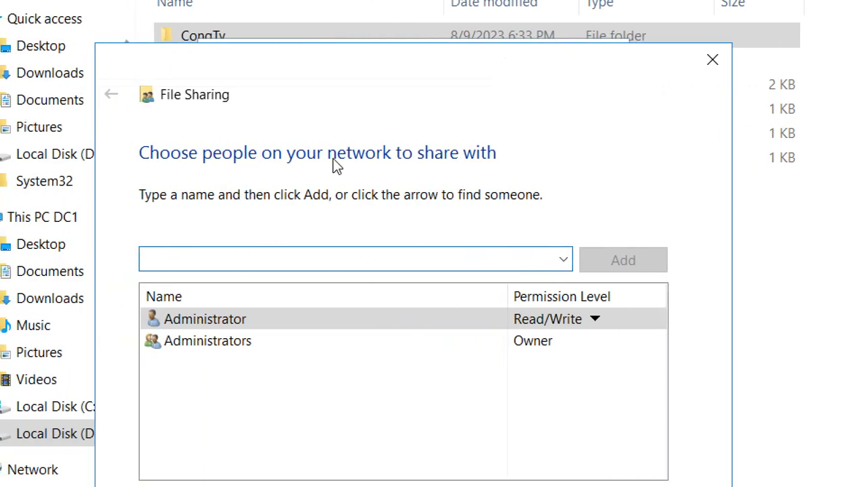
Find the CongTy group via Find people, add it to the sharing list, keep Read permission.
{"action": "left_click", "coordinate": [563, 259]}
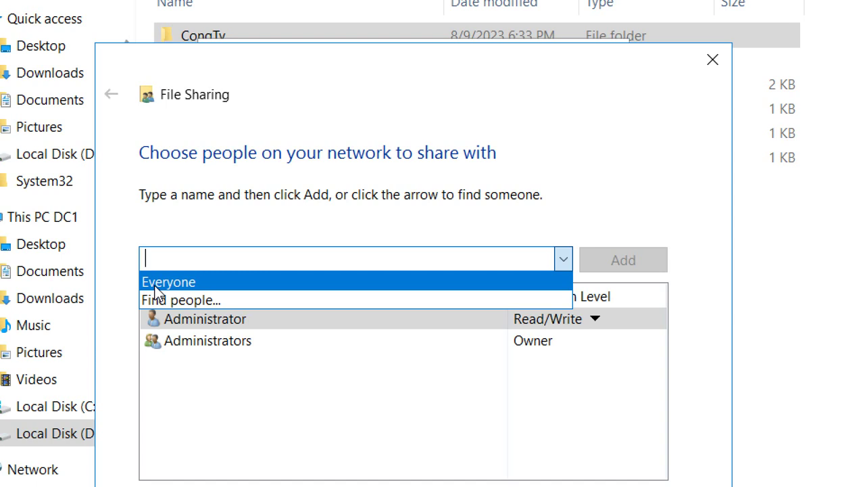
{"action": "left_click", "coordinate": [160, 300]}
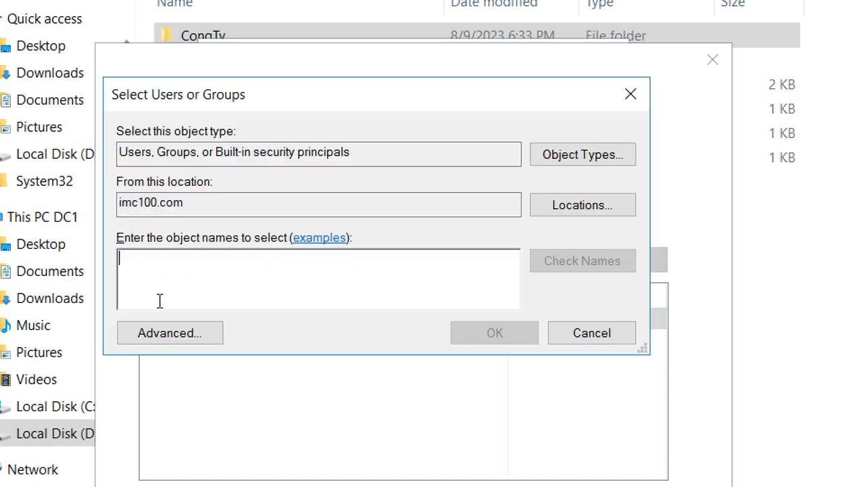
{"action": "type", "text": "c"}
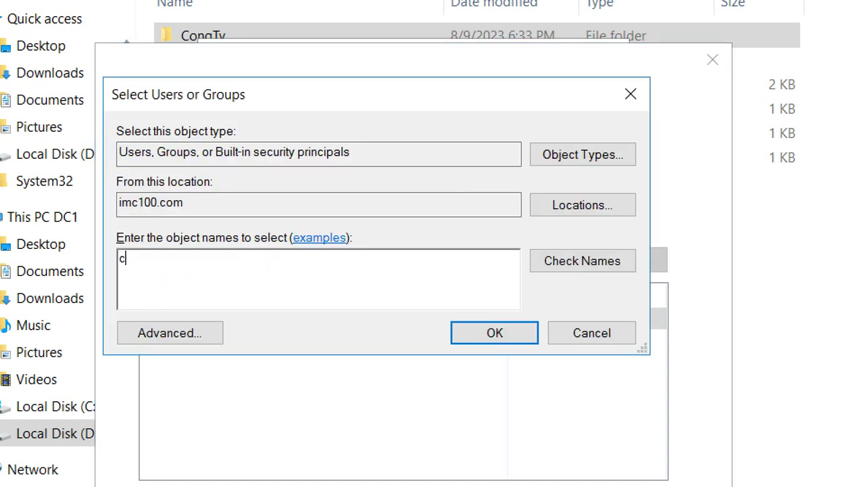
{"action": "type", "text": "ongty"}
{"action": "key", "text": "alt+c"}
{"action": "left_click", "coordinate": [129, 258]}
{"action": "left_click", "coordinate": [467, 334]}
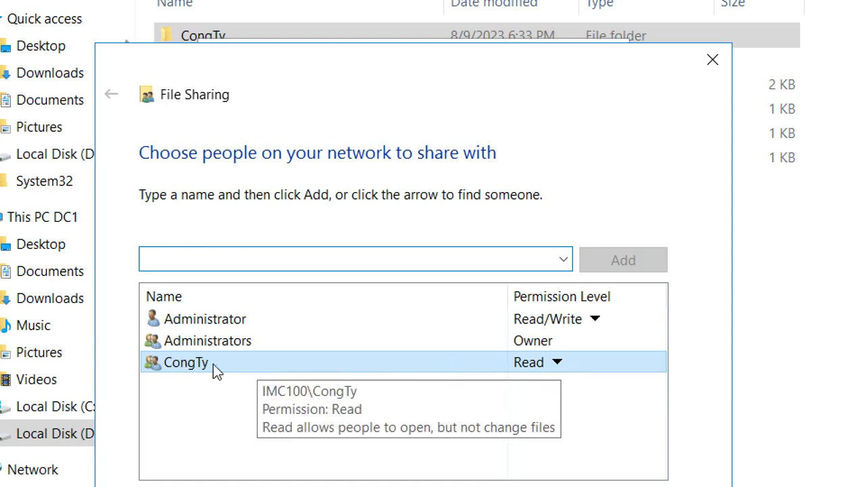
{"action": "left_click", "coordinate": [551, 361]}
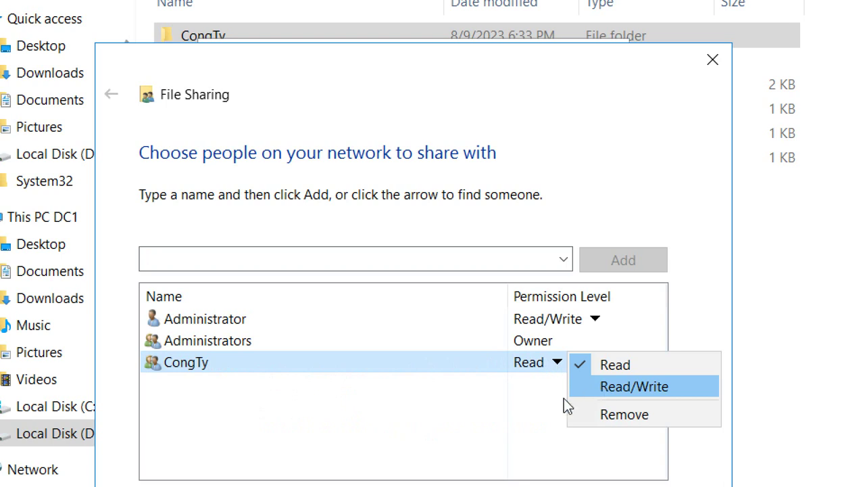
{"action": "left_click", "coordinate": [434, 410]}
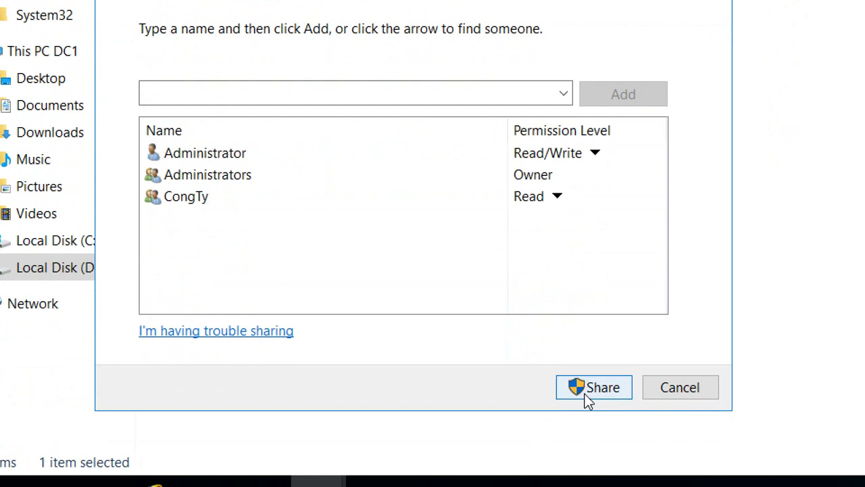
Share CongTy as \\DC1\CongTy, replacing previous sharing settings, and close its Properties.
{"action": "left_click", "coordinate": [589, 399]}
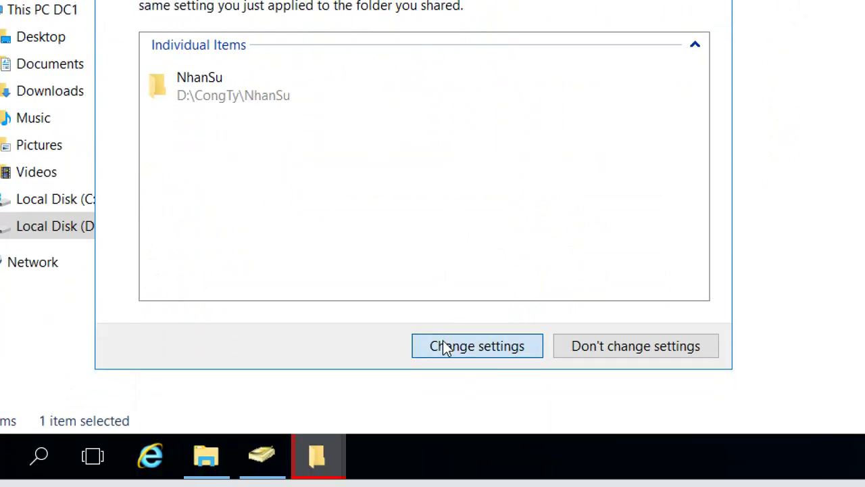
{"action": "left_click", "coordinate": [446, 347]}
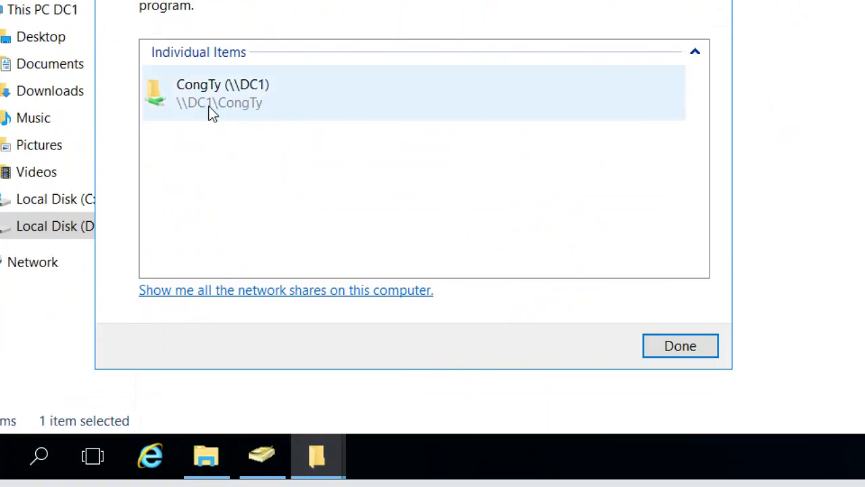
{"action": "left_click", "coordinate": [671, 351]}
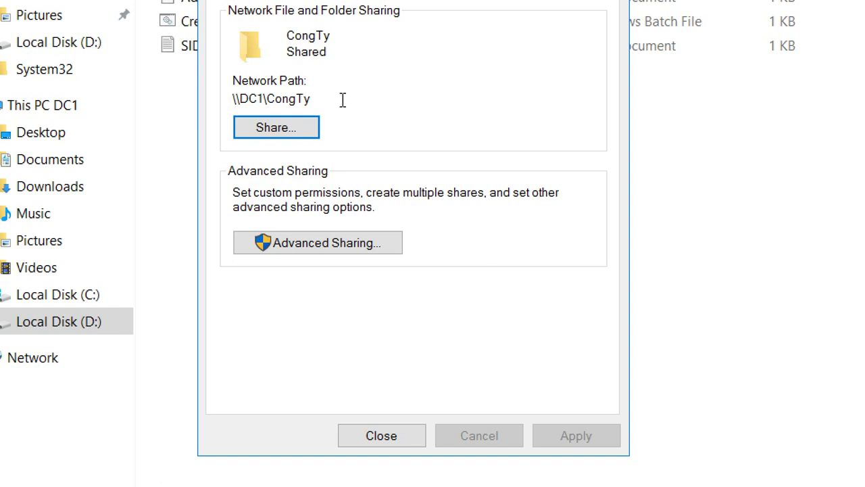
{"action": "double_click", "coordinate": [248, 100]}
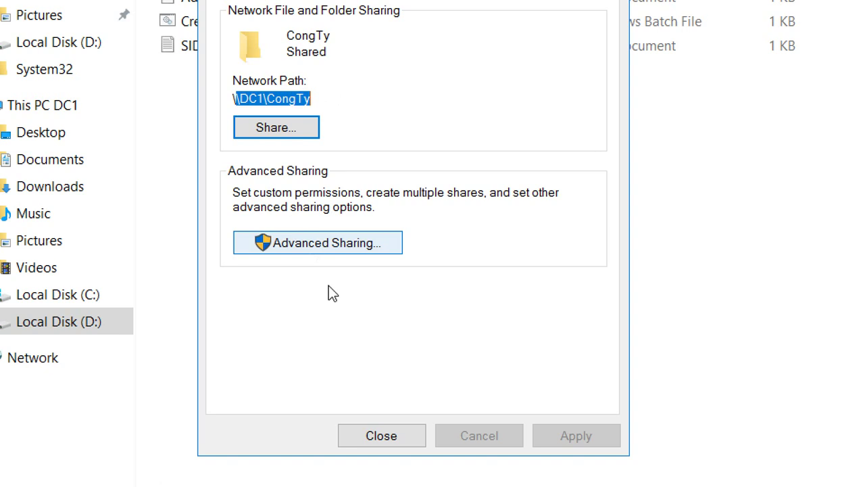
{"action": "left_click", "coordinate": [382, 441]}
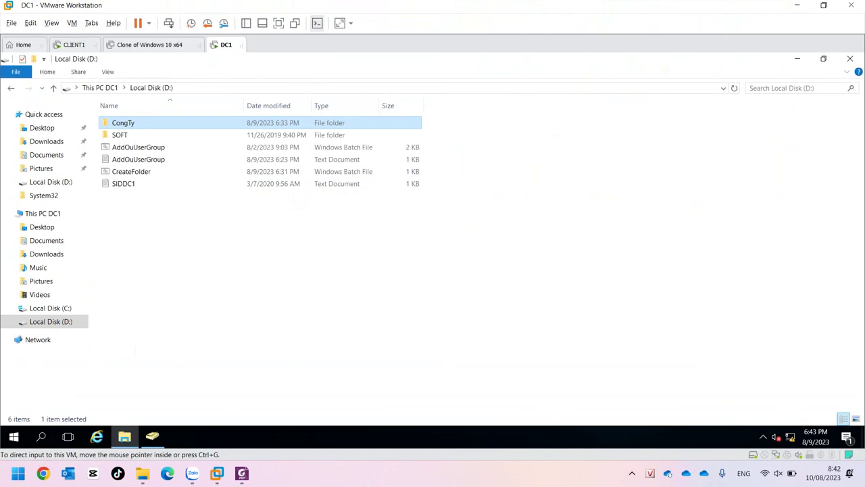
On CLIENT1, pass the lock screen, choose Other user and enter user name it1.
{"action": "left_click", "coordinate": [74, 45]}
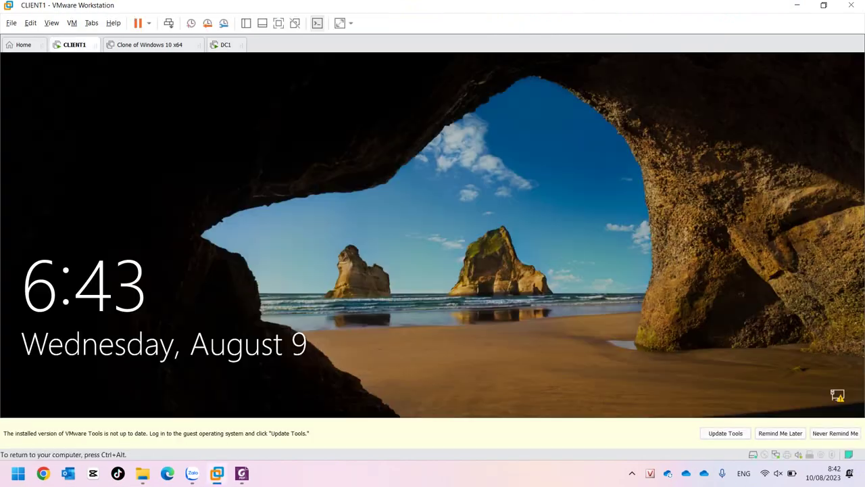
{"action": "key", "text": "Return"}
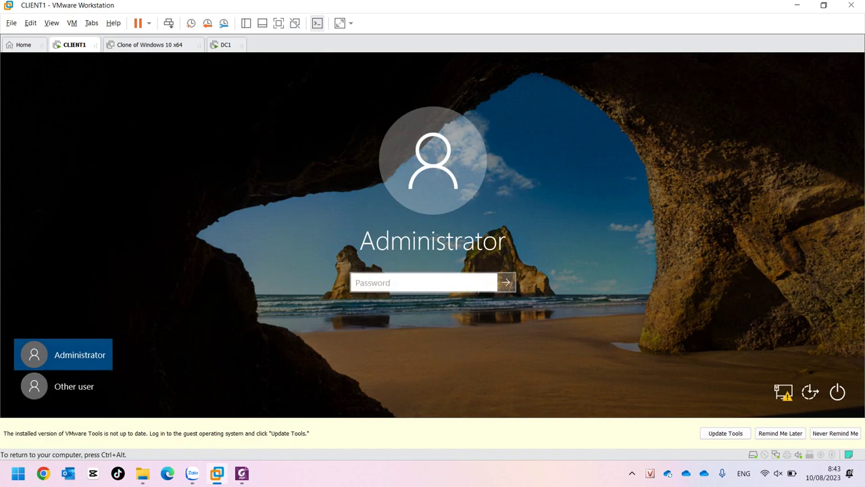
{"action": "left_click", "coordinate": [63, 386]}
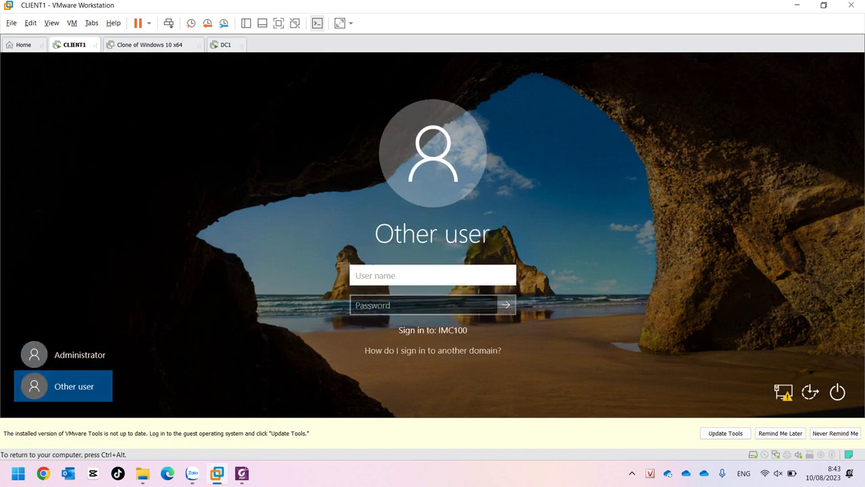
{"action": "type", "text": "it1"}
On DC1, review the AddOuUserGroup batch file's user commands for the IT account.
{"action": "key", "text": "ctrl+alt"}
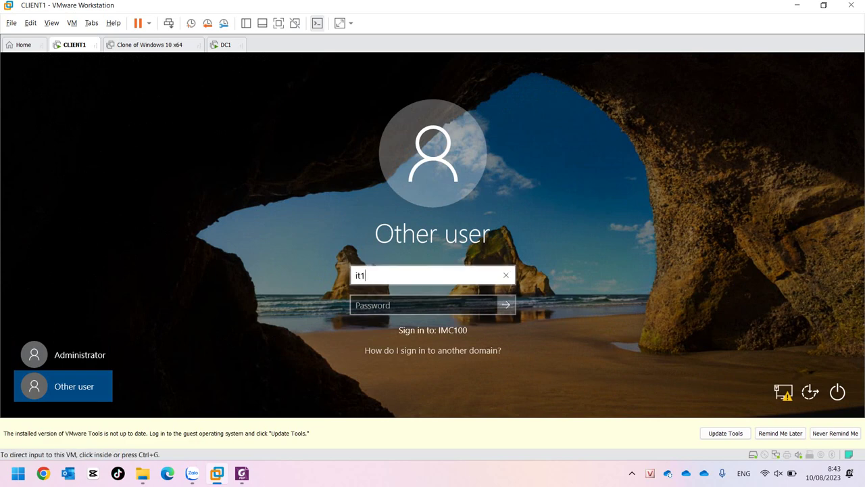
{"action": "key", "text": "ctrl+Tab"}
{"action": "key", "text": "ctrl+Tab"}
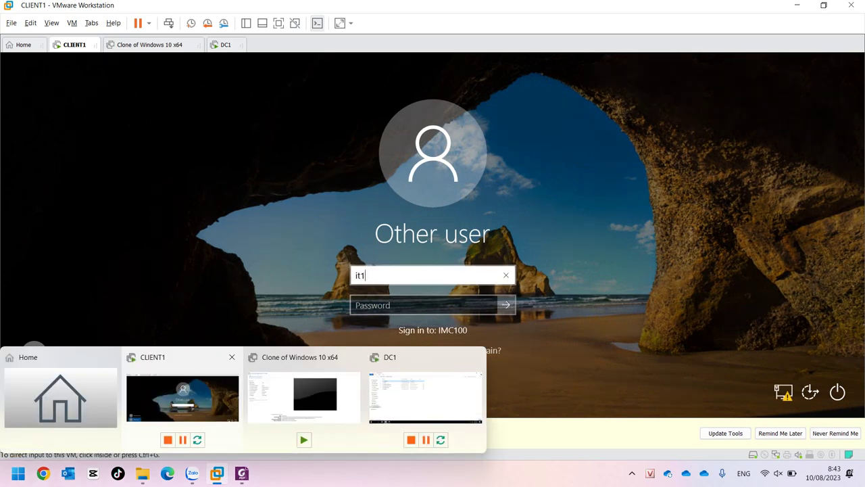
{"action": "left_click", "coordinate": [135, 147]}
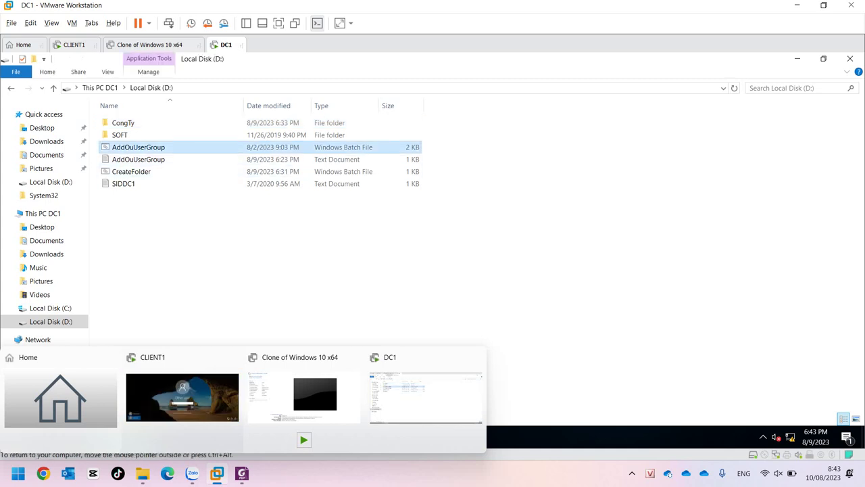
{"action": "right_click", "coordinate": [135, 147]}
{"action": "left_click", "coordinate": [160, 165]}
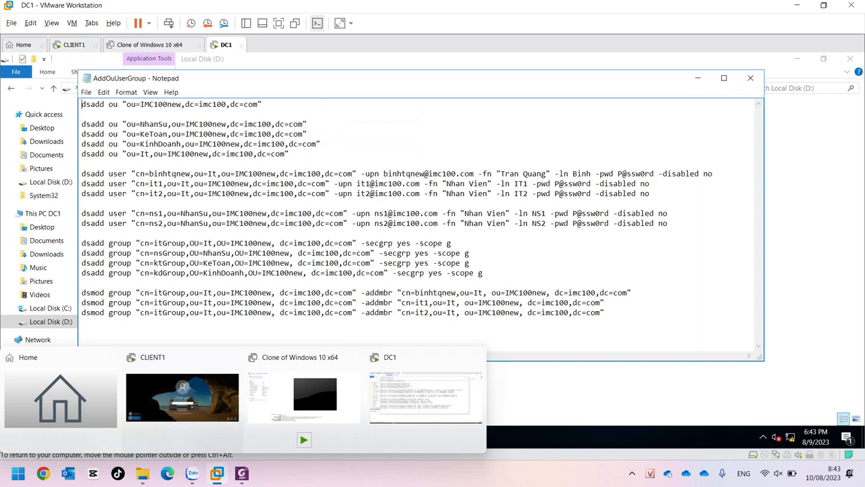
{"action": "left_click", "coordinate": [750, 78]}
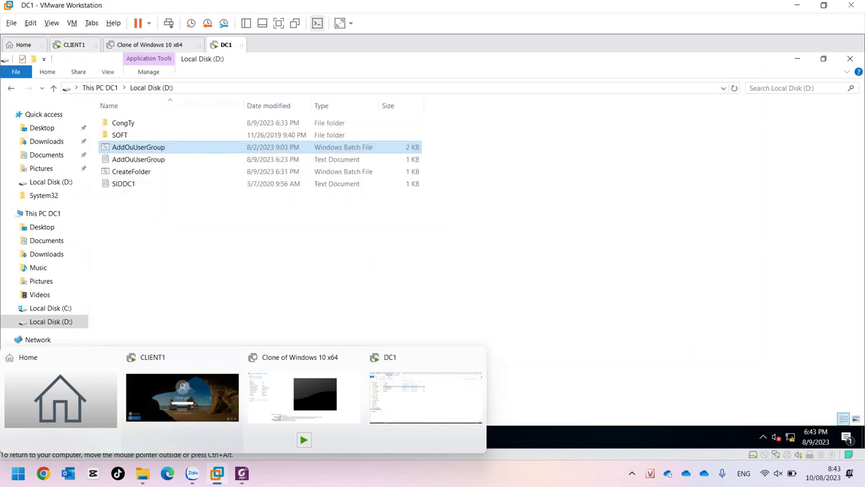
Back on CLIENT1, correct the user name, enter the IT user's password and sign in.
{"action": "left_click", "coordinate": [182, 397]}
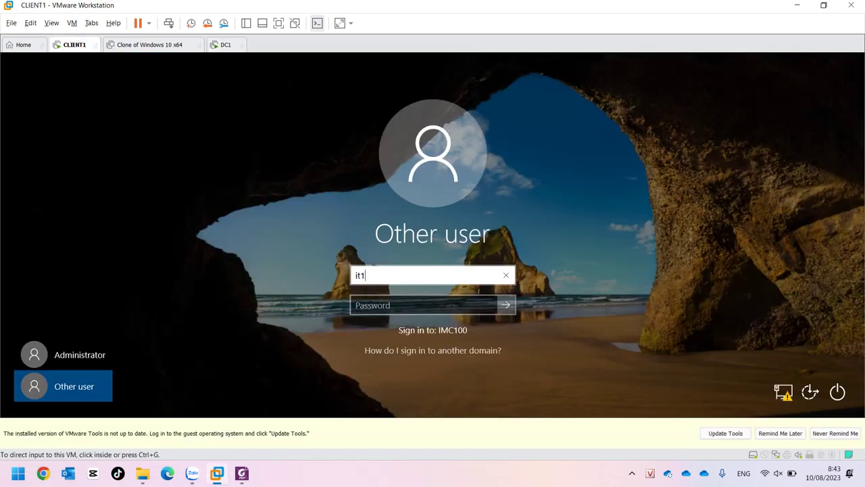
{"action": "left_click", "coordinate": [419, 305]}
{"action": "type", "text": "P"}
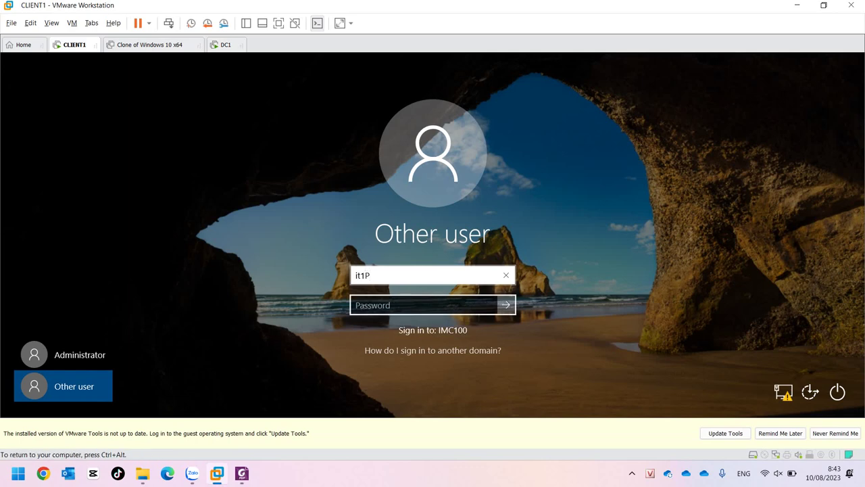
{"action": "key", "text": "BackSpace"}
{"action": "key", "text": "Tab"}
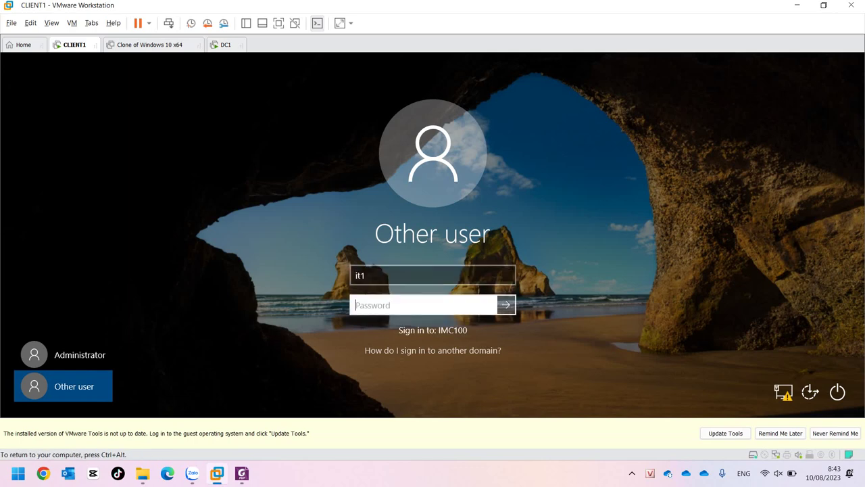
{"action": "type", "text": "********"}
{"action": "key", "text": "Return"}
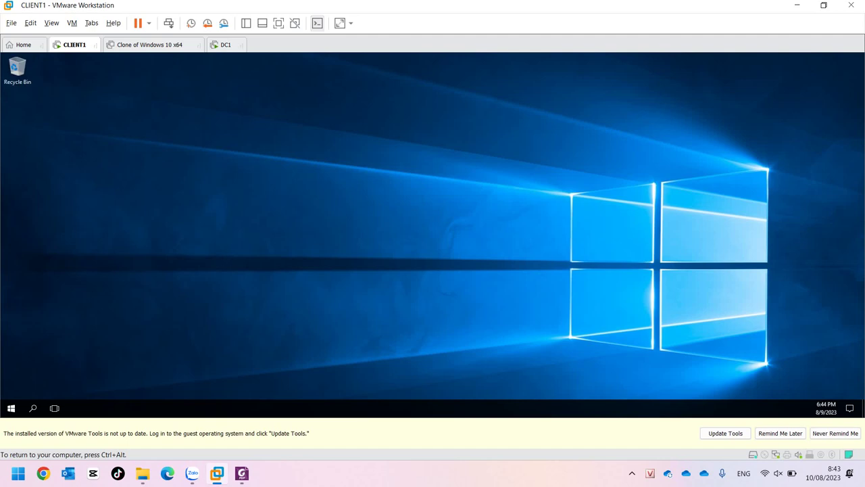
{"action": "key", "text": "super+r"}
Open File Explorer on CLIENT1, maximize it and browse to Local Disk (D:).
{"action": "left_click", "coordinate": [99, 408]}
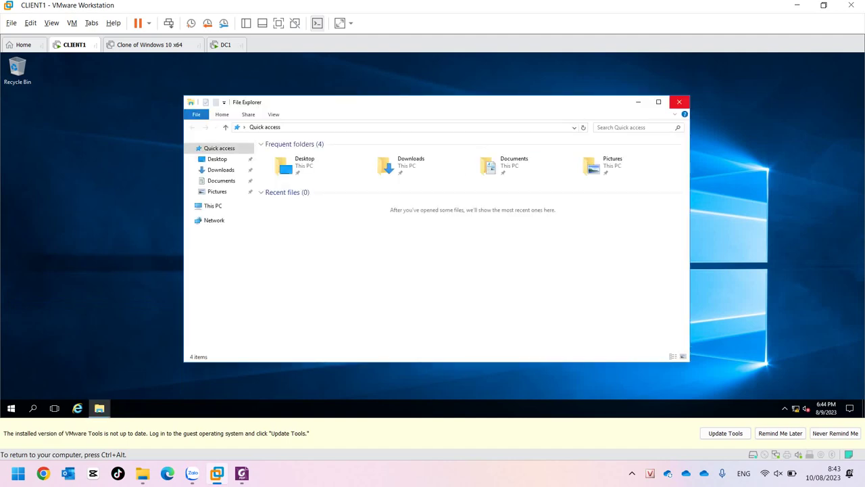
{"action": "left_click", "coordinate": [659, 102]}
{"action": "left_click", "coordinate": [29, 159]}
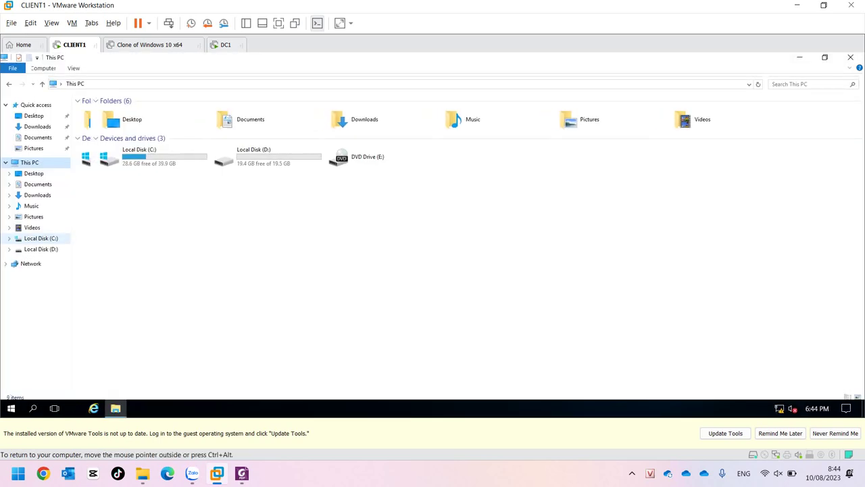
{"action": "left_click", "coordinate": [38, 240]}
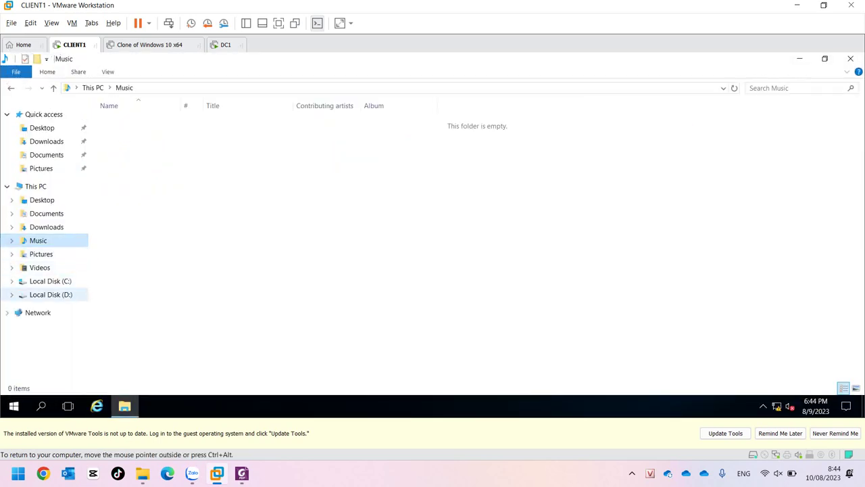
{"action": "left_click", "coordinate": [51, 294]}
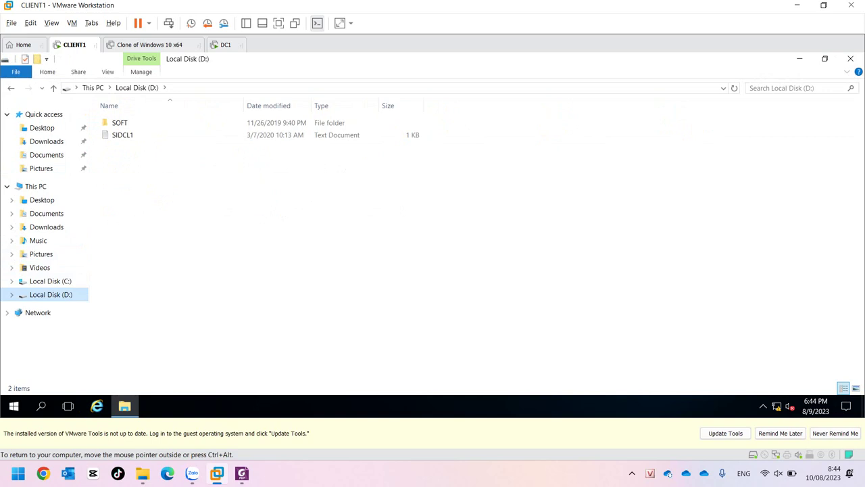
Replace the D:\ path with \\imc100.com to list CongTy, NETLOGON and SYSVOL.
{"action": "left_click", "coordinate": [406, 88]}
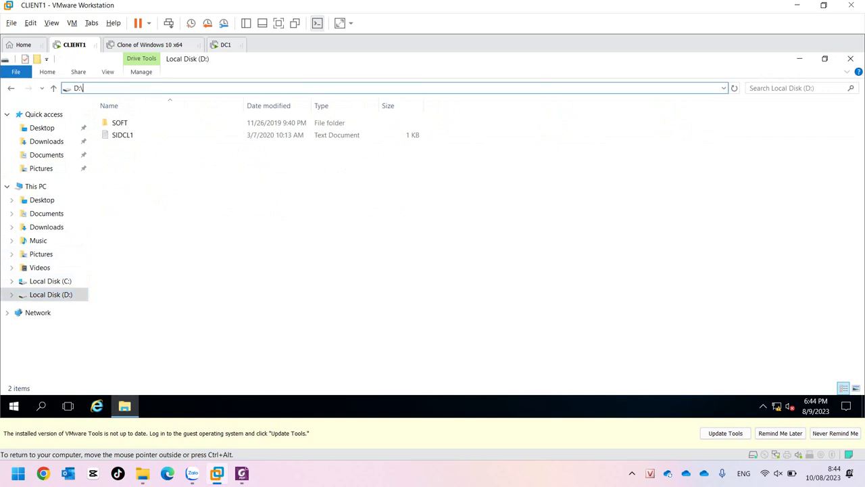
{"action": "key", "text": "BackSpace"}
{"action": "type", "text": "\\\\"}
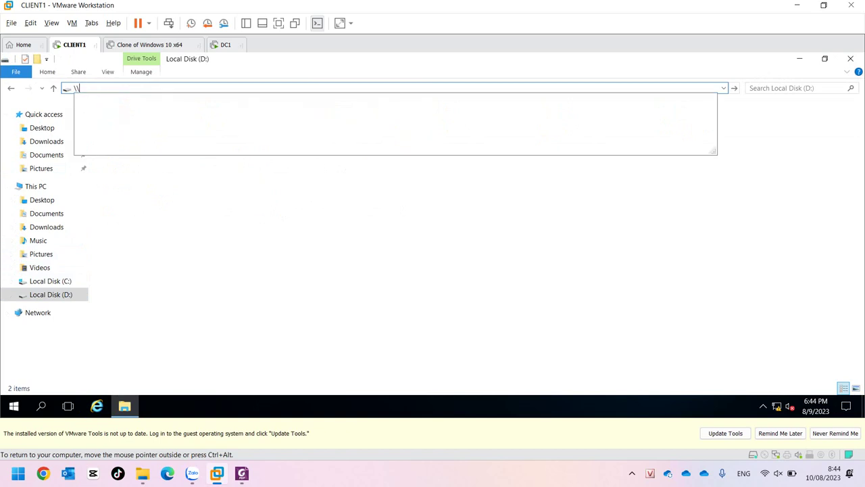
{"action": "type", "text": "imc"}
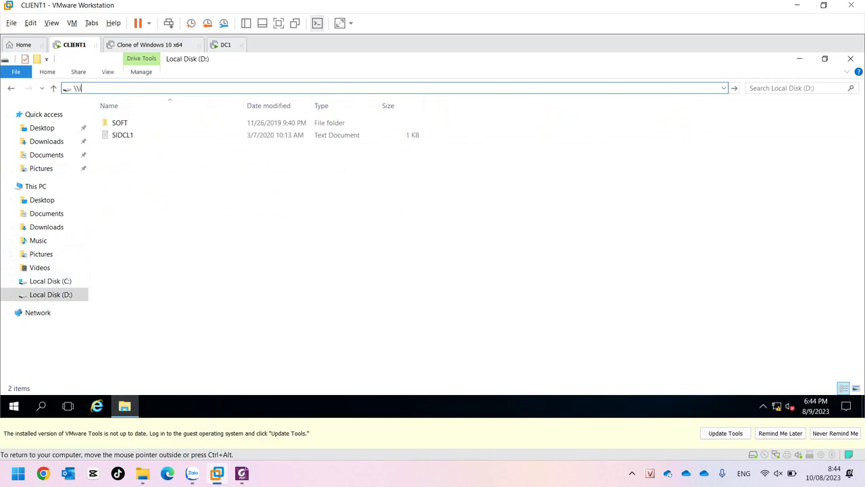
{"action": "type", "text": "100.com"}
{"action": "key", "text": "Return"}
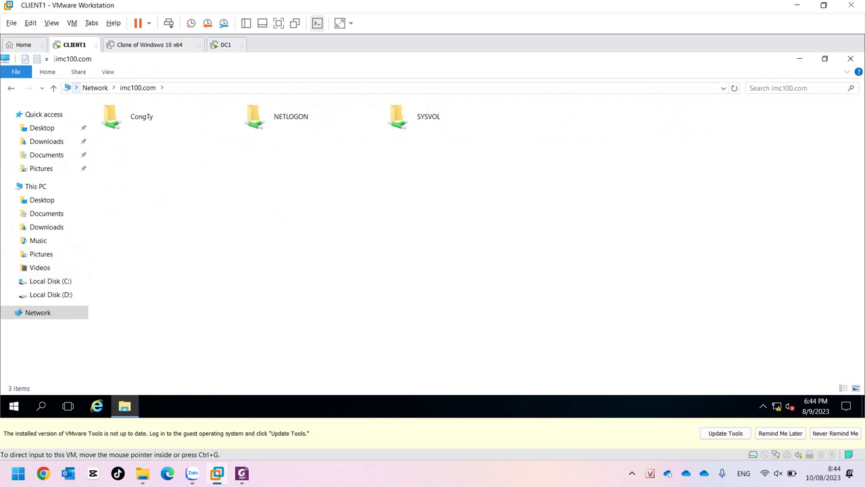
Browse to \\192.168.100.2 in Explorer to list its CongTy, netlogon and sysvol shares.
{"action": "left_click", "coordinate": [95, 88]}
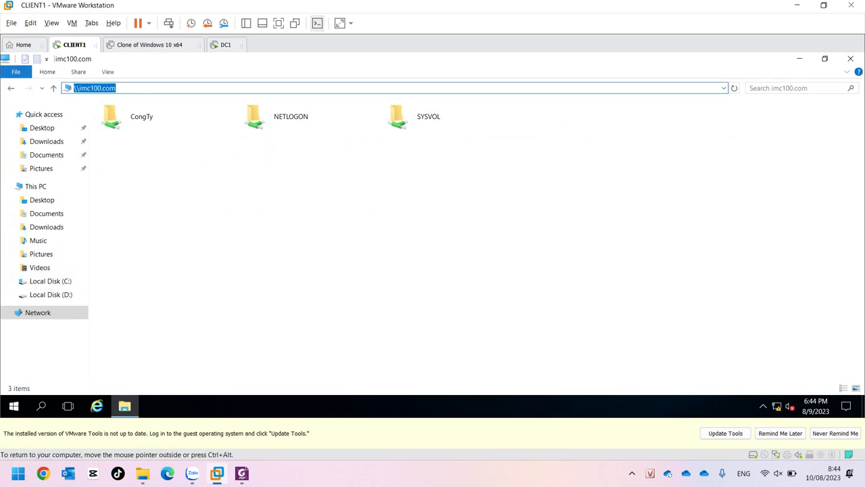
{"action": "type", "text": "\\\\192.168.100.2"}
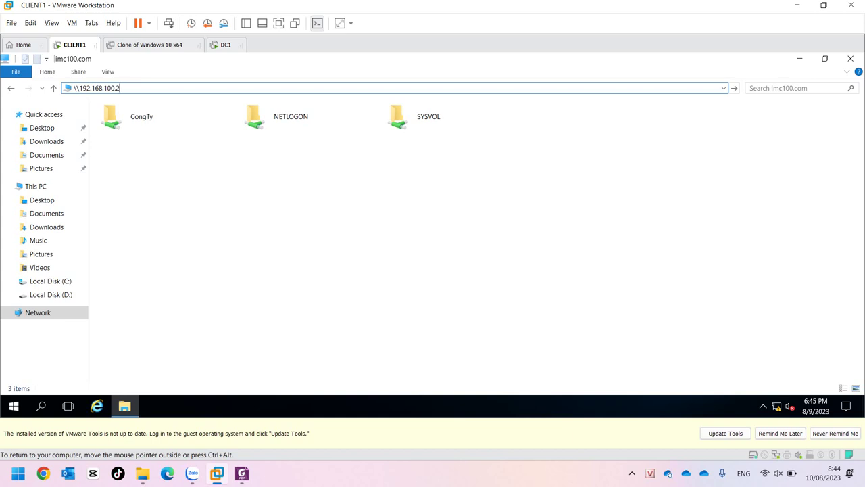
{"action": "key", "text": "Return"}
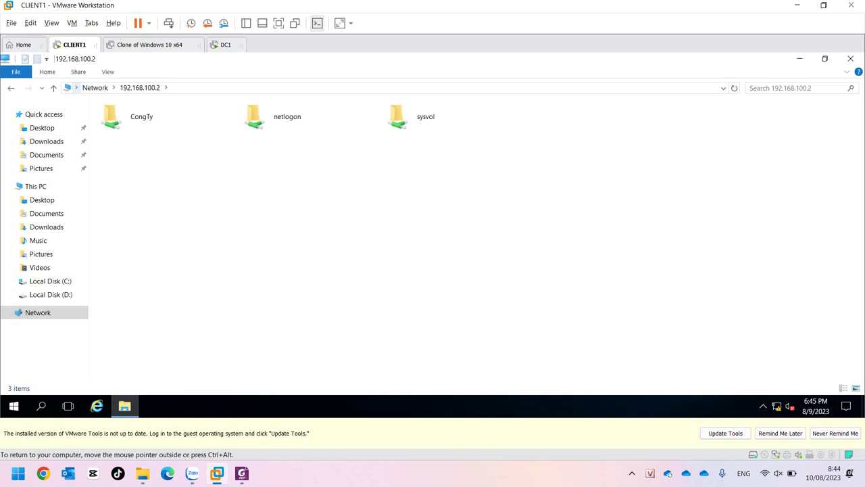
Open CongTy\IT\IT1 on the 192.168.100.2 share.
{"action": "double_click", "coordinate": [139, 116]}
{"action": "double_click", "coordinate": [138, 122]}
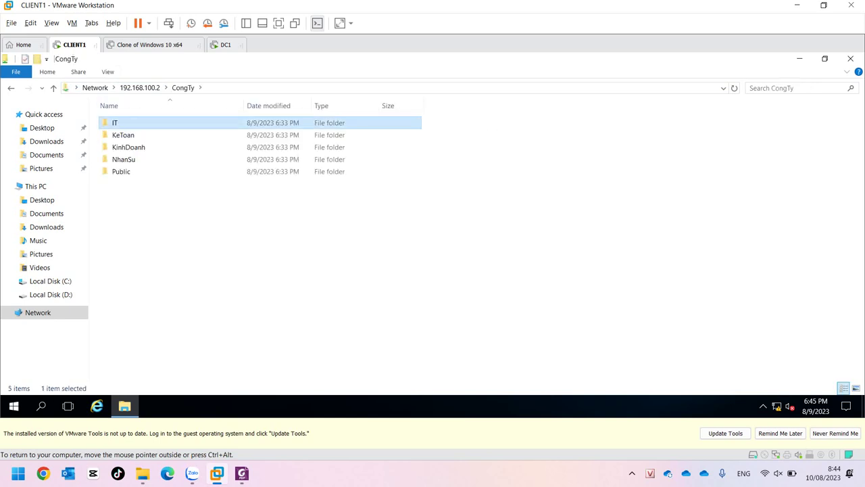
{"action": "double_click", "coordinate": [142, 123]}
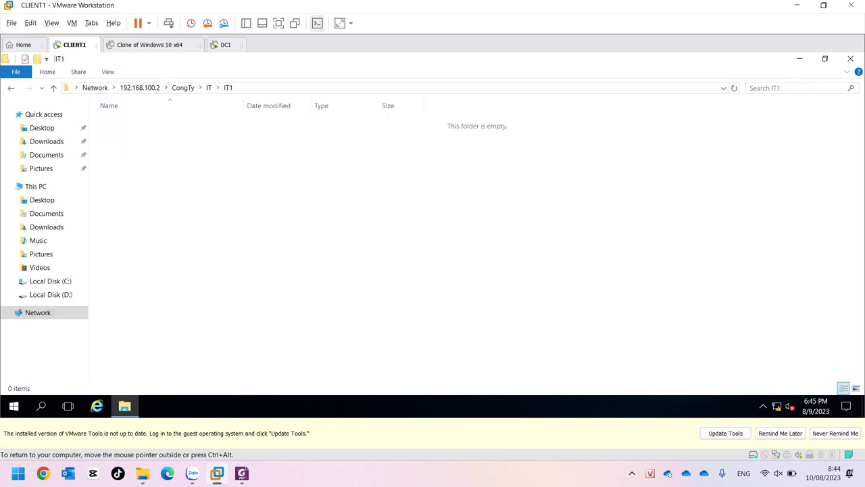
Try creating a new folder in IT1, cancel the Access Denied warning, and return to CongTy.
{"action": "right_click", "coordinate": [142, 124]}
{"action": "mouse_move", "coordinate": [203, 233]}
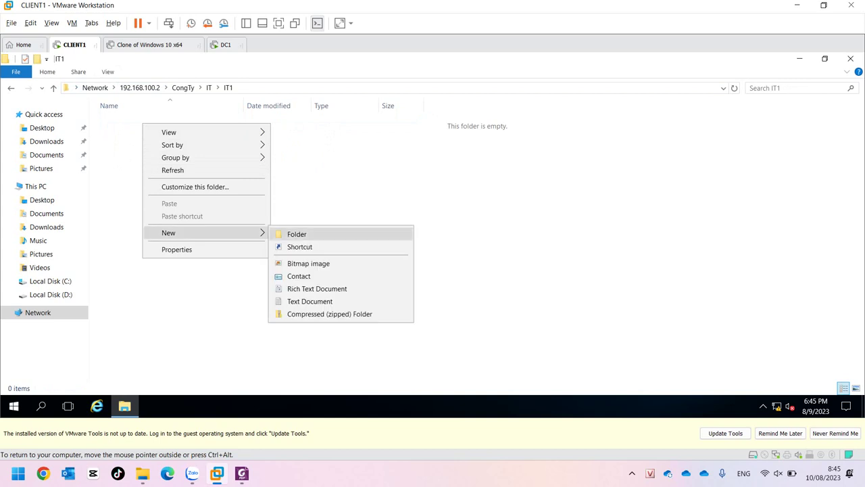
{"action": "left_click", "coordinate": [292, 234]}
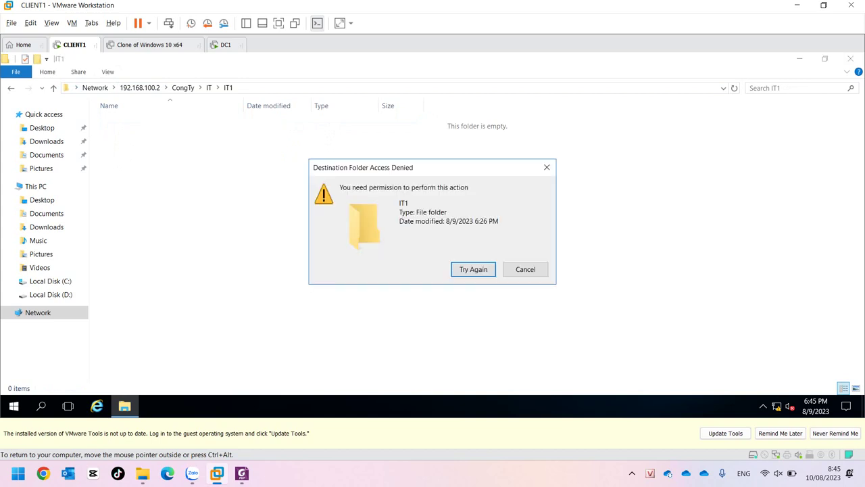
{"action": "left_click", "coordinate": [525, 269]}
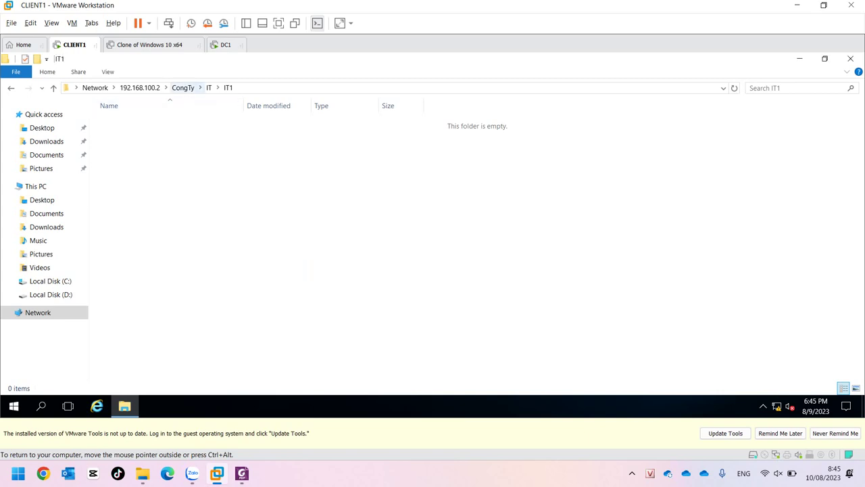
{"action": "left_click", "coordinate": [183, 87]}
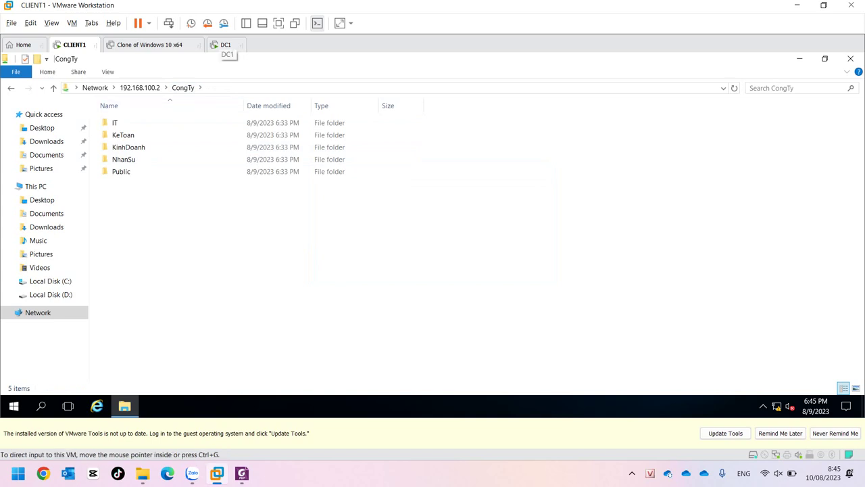
{"action": "left_click", "coordinate": [226, 44]}
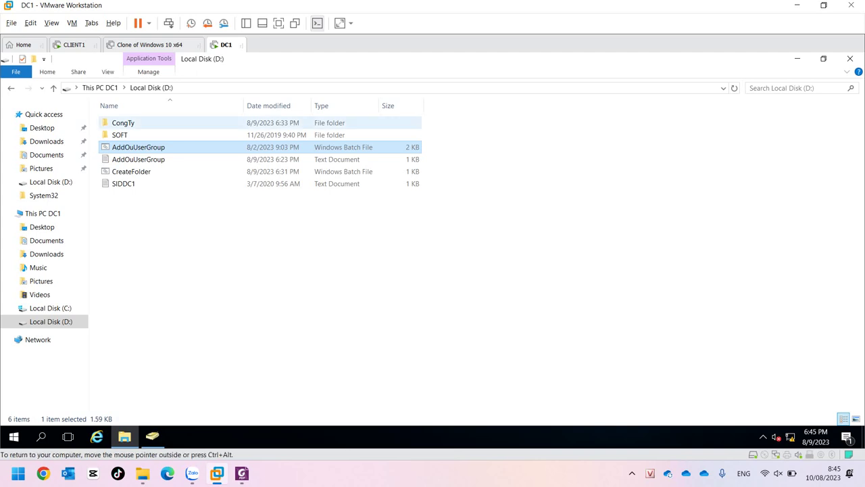
{"action": "double_click", "coordinate": [135, 123]}
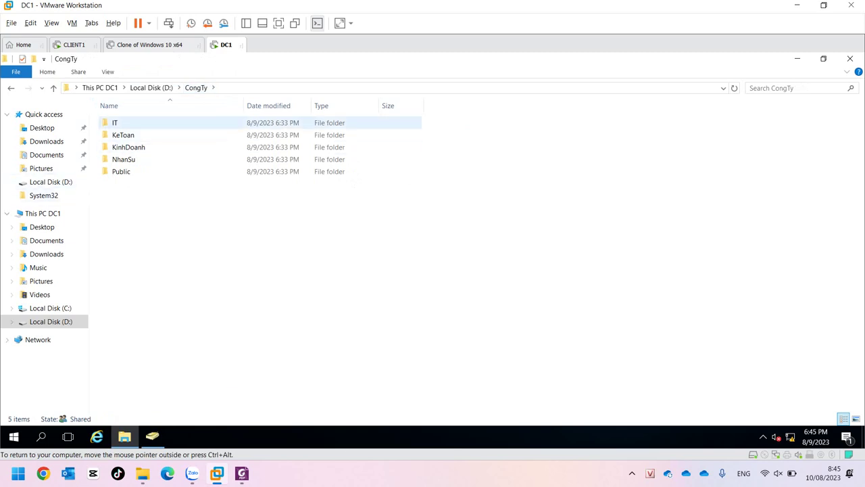
{"action": "left_click", "coordinate": [135, 122]}
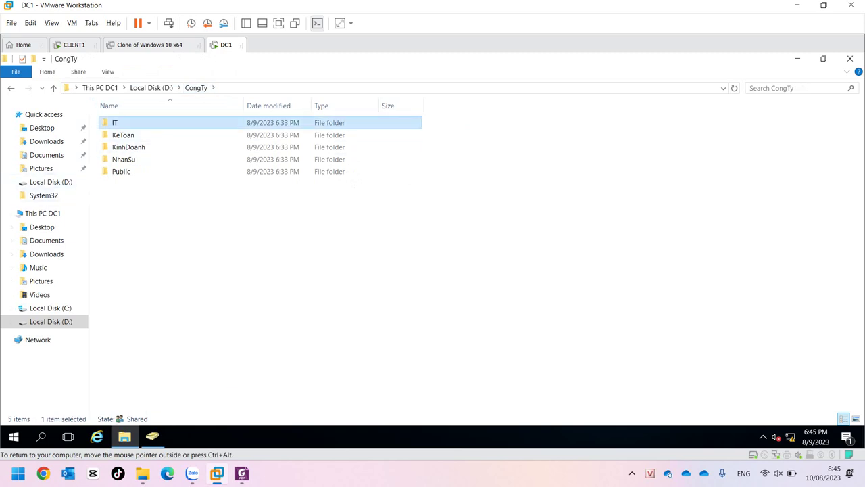
{"action": "left_click", "coordinate": [75, 44]}
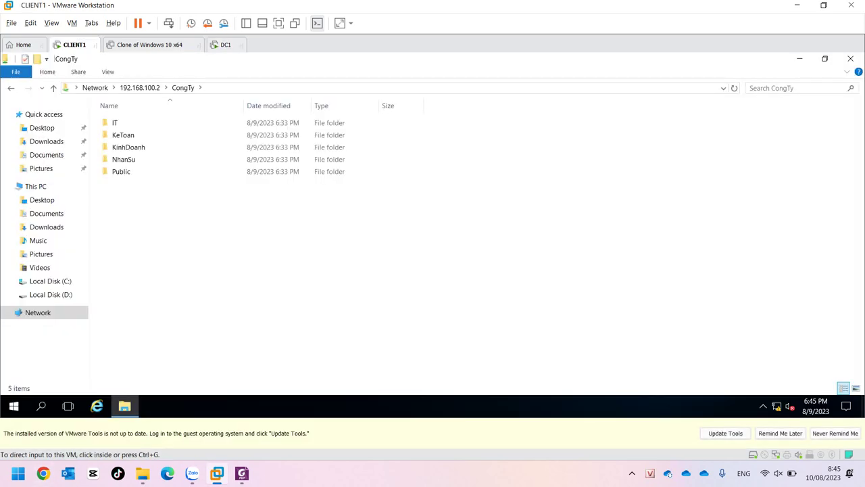
Sign the current account out of CLIENT1 from the Start menu.
{"action": "left_click", "coordinate": [13, 406]}
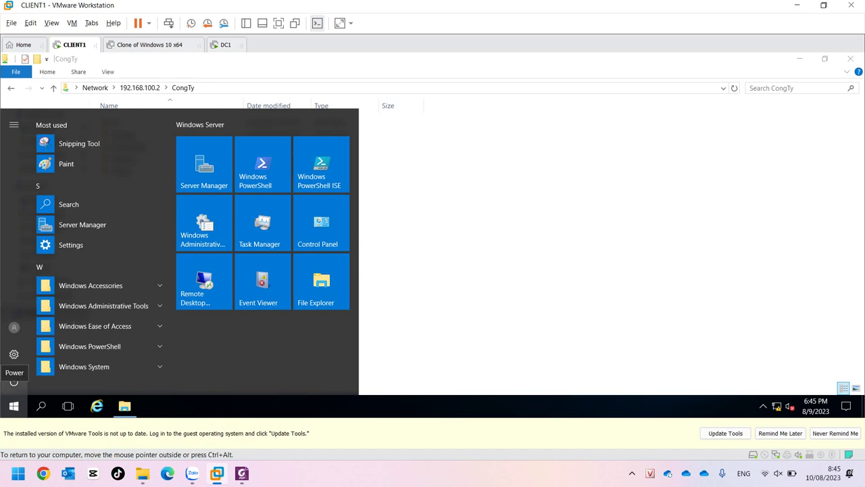
{"action": "left_click", "coordinate": [14, 328]}
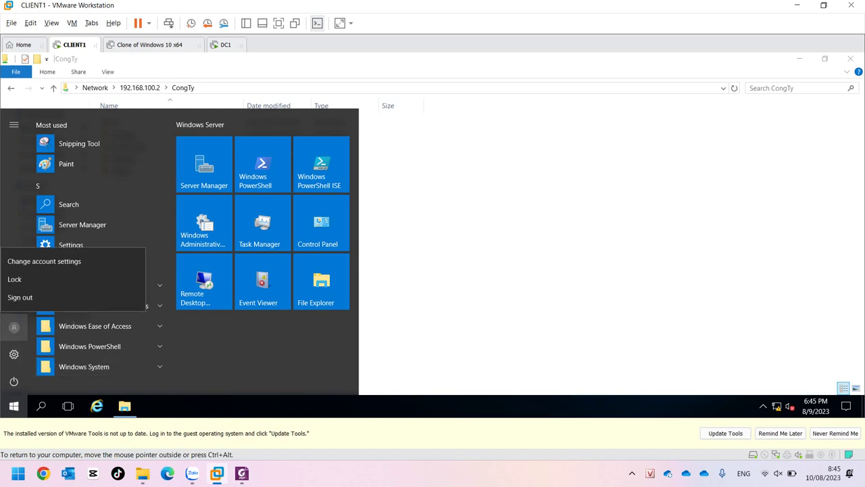
{"action": "left_click", "coordinate": [20, 298]}
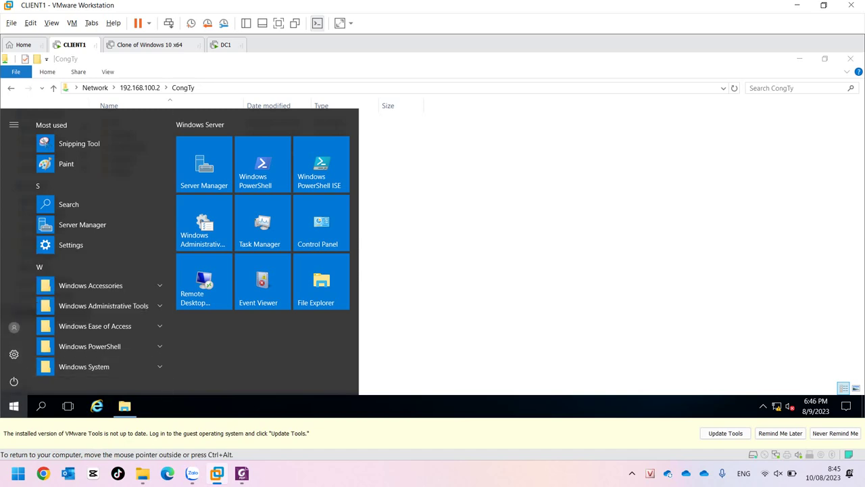
{"action": "key", "text": "ctrl+alt"}
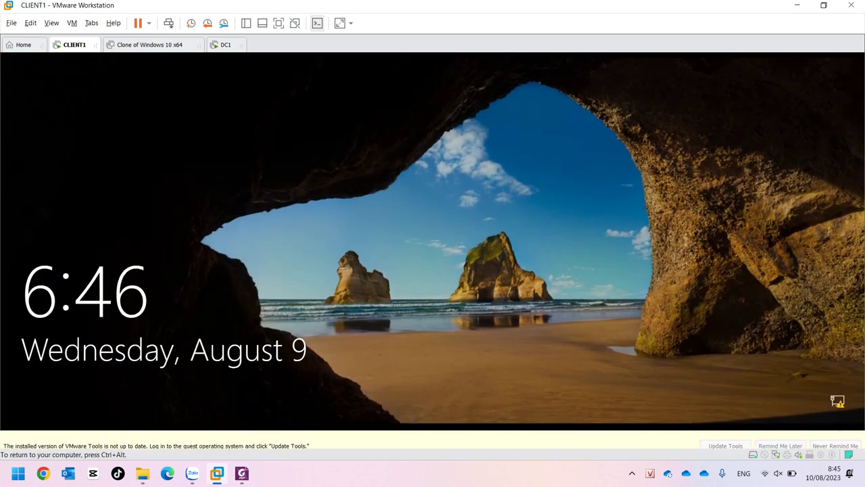
Sign in to CLIENT1 as domain user ns1 with its password via Other user.
{"action": "left_click", "coordinate": [780, 432]}
{"action": "left_click", "coordinate": [780, 433]}
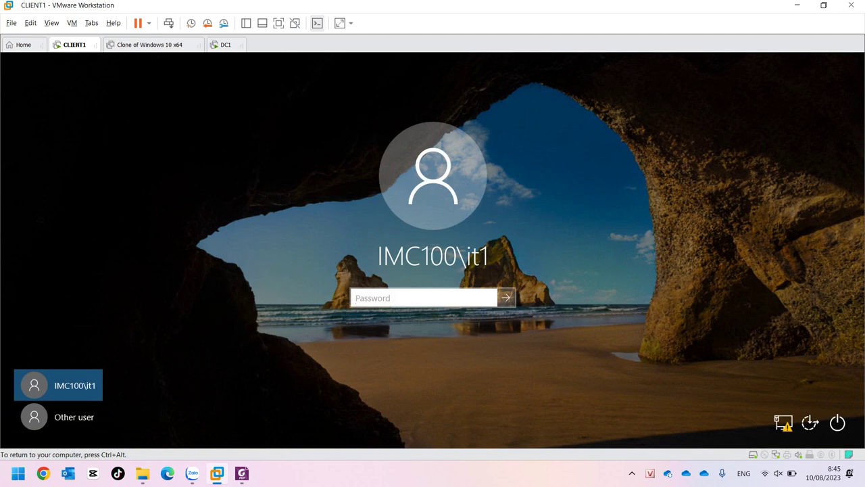
{"action": "left_click", "coordinate": [58, 416]}
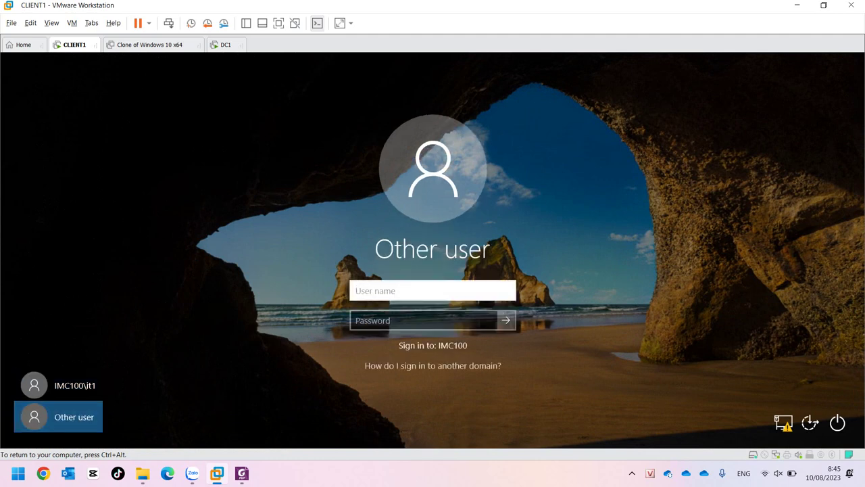
{"action": "type", "text": "ns1"}
{"action": "key", "text": "Tab"}
{"action": "type", "text": "P@ss"}
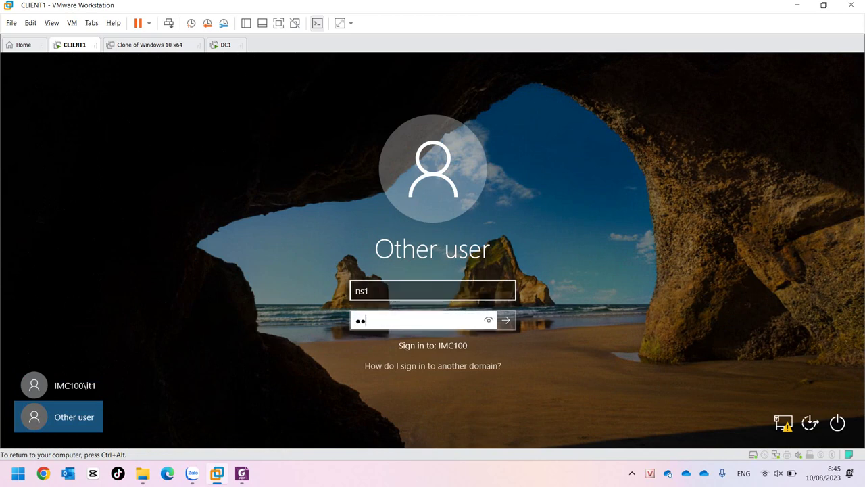
{"action": "type", "text": "w0rd"}
{"action": "key", "text": "Return"}
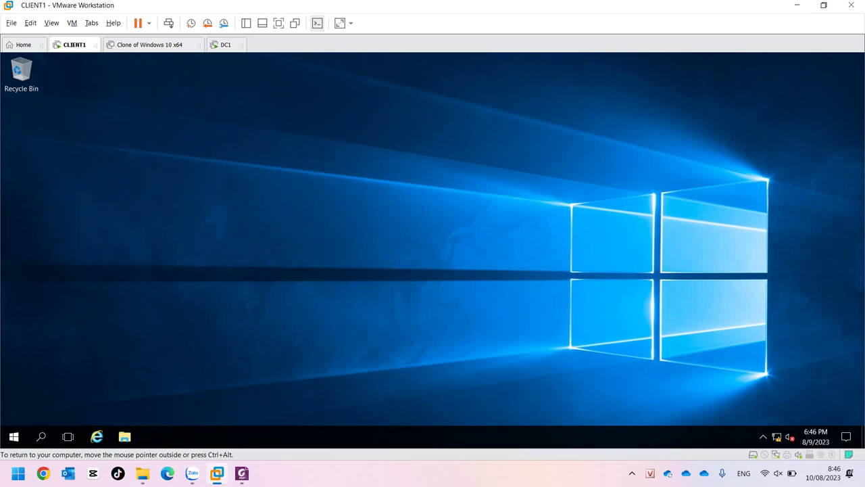
Open File Explorer on CLIENT1 and browse to the \\imc100.com domain shares.
{"action": "left_click", "coordinate": [124, 436]}
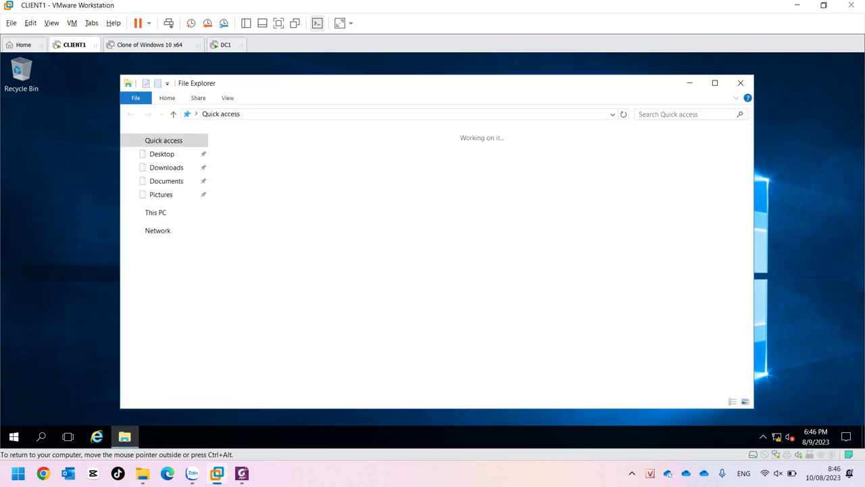
{"action": "left_click", "coordinate": [406, 114]}
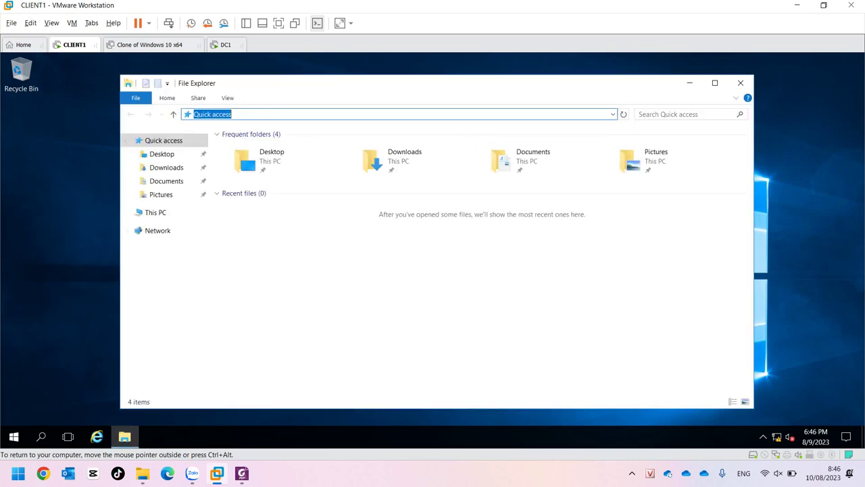
{"action": "type", "text": "\\\\\\mc100.com"}
{"action": "key", "text": "Return"}
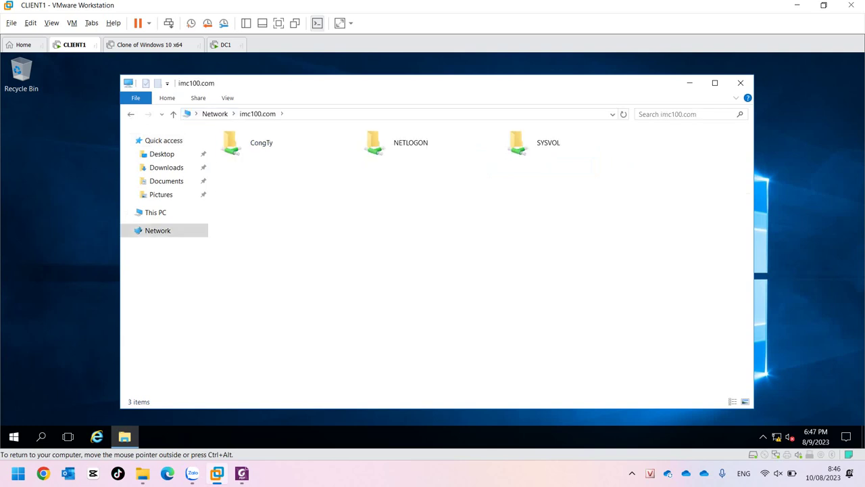
Open the CongTy share repeatedly, finding it empty, then go to DC1.
{"action": "double_click", "coordinate": [261, 142]}
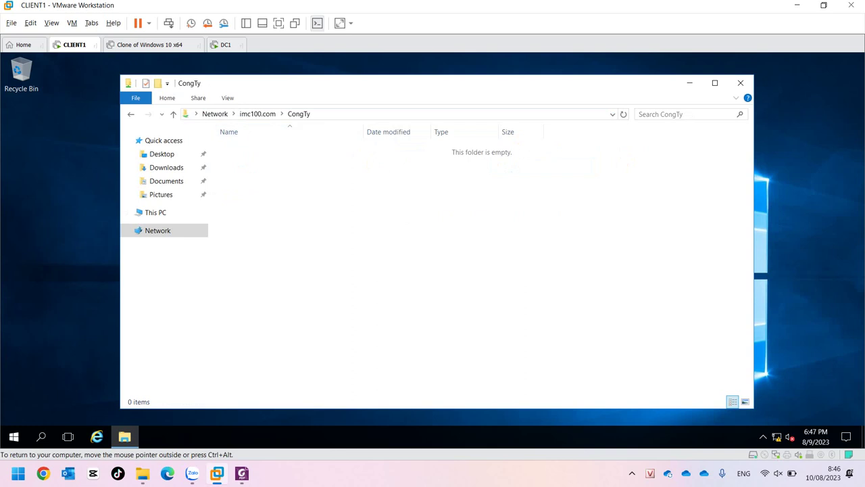
{"action": "left_click", "coordinate": [258, 113]}
{"action": "key", "text": "Return"}
{"action": "left_click", "coordinate": [257, 114]}
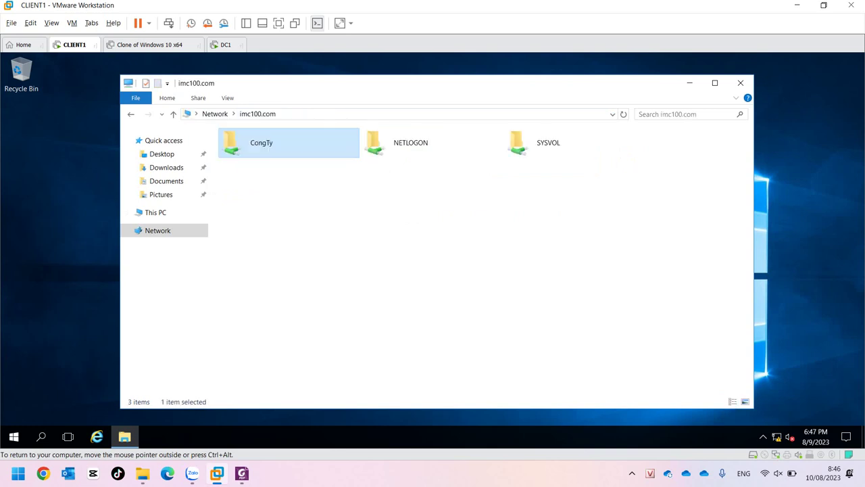
{"action": "key", "text": "Return"}
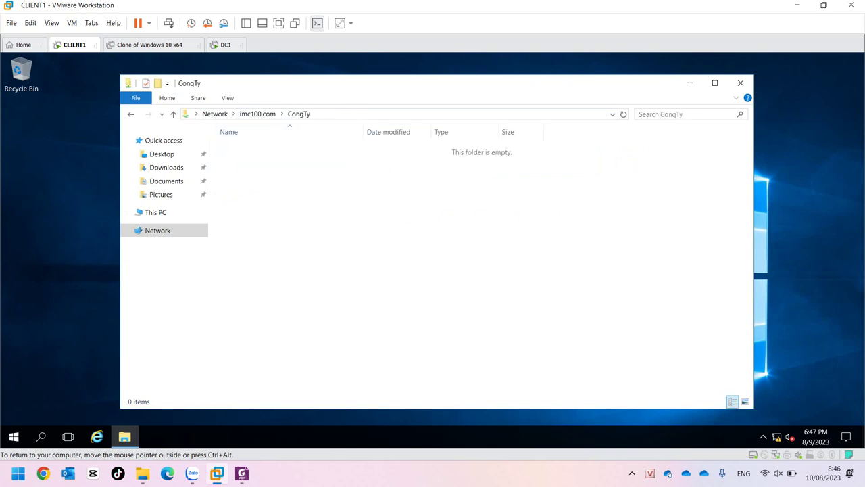
{"action": "left_click", "coordinate": [226, 44]}
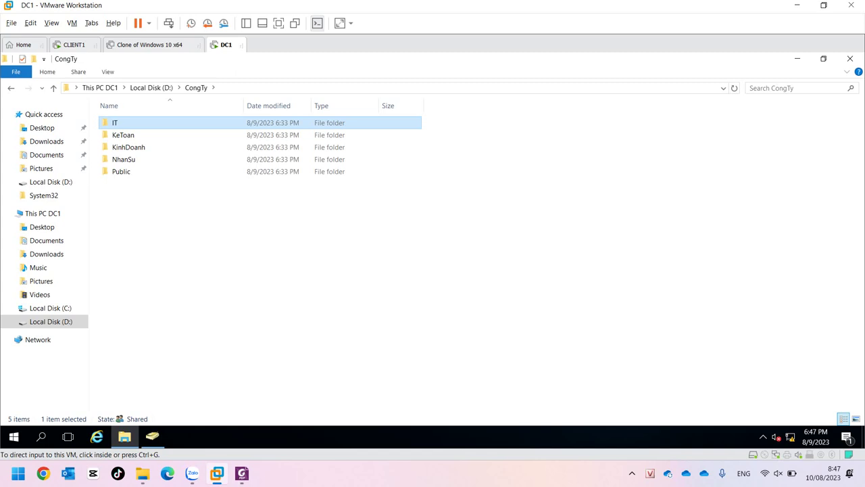
In Active Directory Users and Computers, confirm nsGroup's members are ns1 and ns2.
{"action": "left_click", "coordinate": [152, 436]}
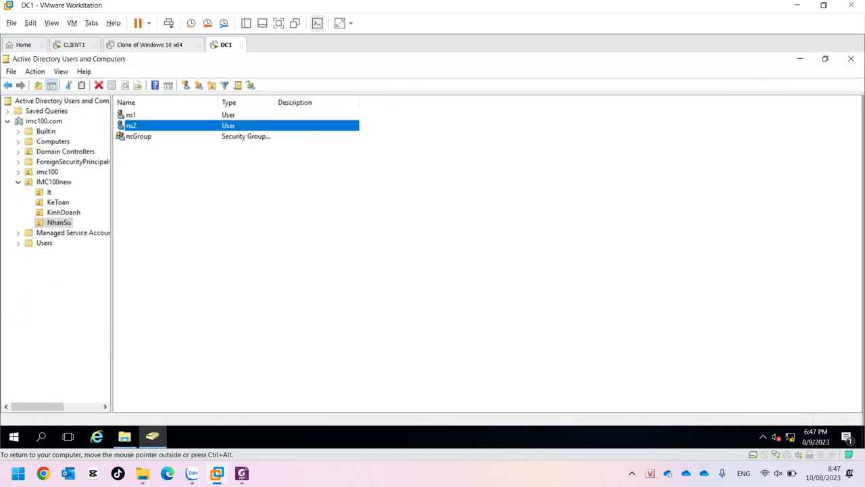
{"action": "double_click", "coordinate": [138, 136]}
{"action": "left_click", "coordinate": [367, 137]}
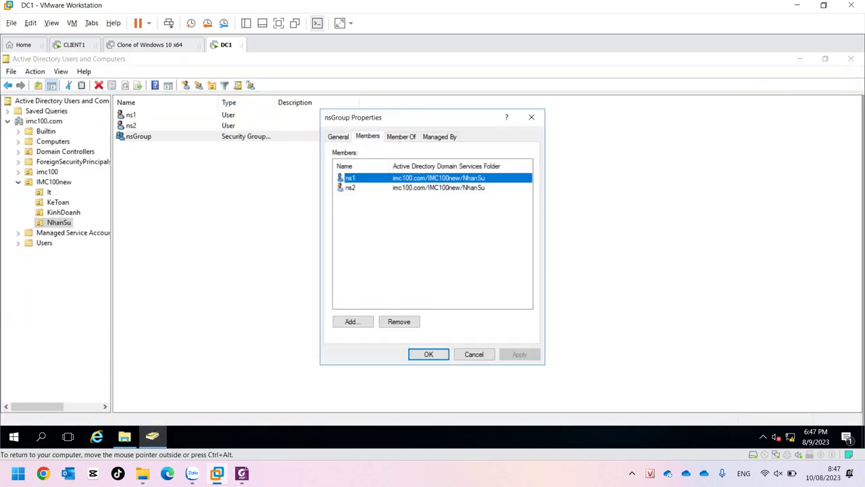
{"action": "left_click", "coordinate": [351, 187]}
{"action": "left_click", "coordinate": [350, 178]}
{"action": "left_click", "coordinate": [474, 354]}
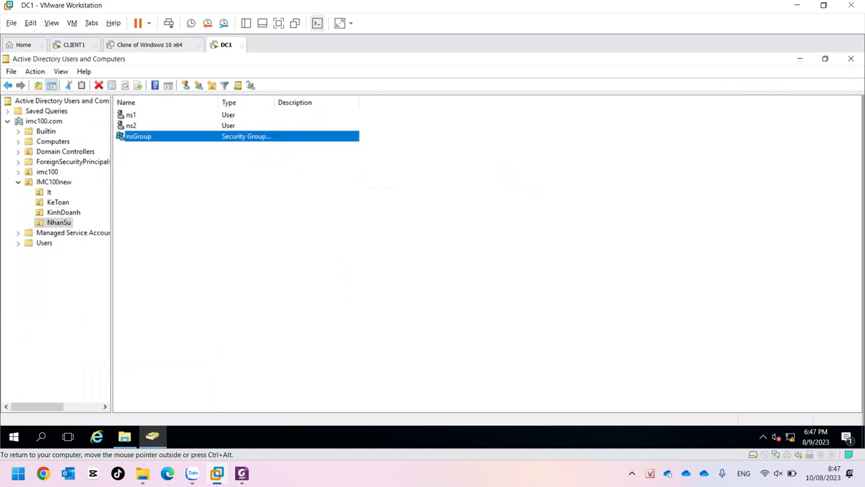
Confirm the CongTy group contains itGroup and nsGroup, then close both properties dialogs.
{"action": "left_click", "coordinate": [54, 182]}
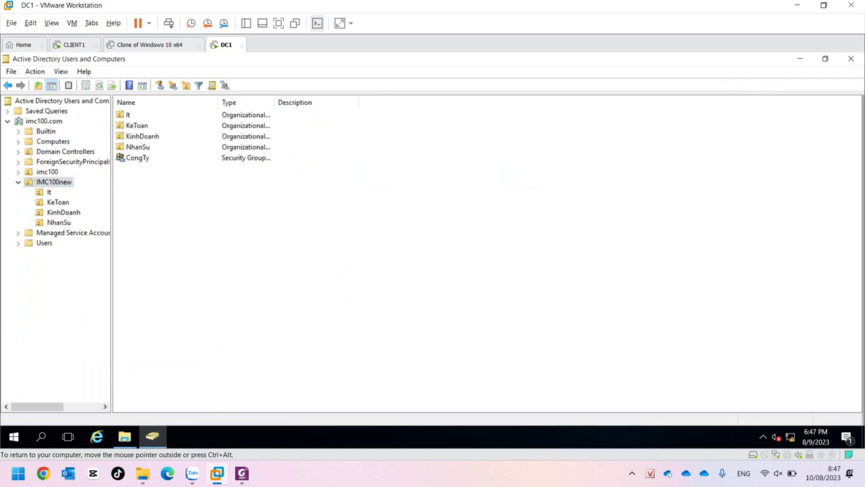
{"action": "double_click", "coordinate": [137, 158]}
{"action": "key", "text": "ctrl+Tab"}
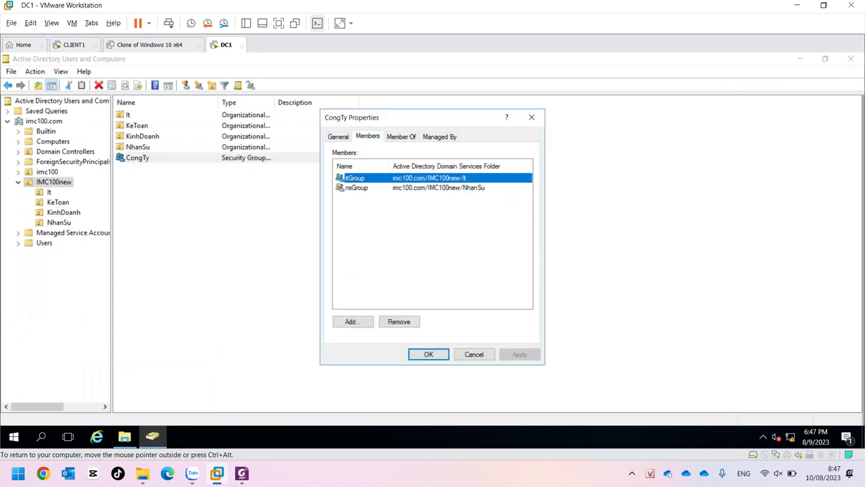
{"action": "left_click", "coordinate": [356, 188]}
{"action": "double_click", "coordinate": [356, 187]}
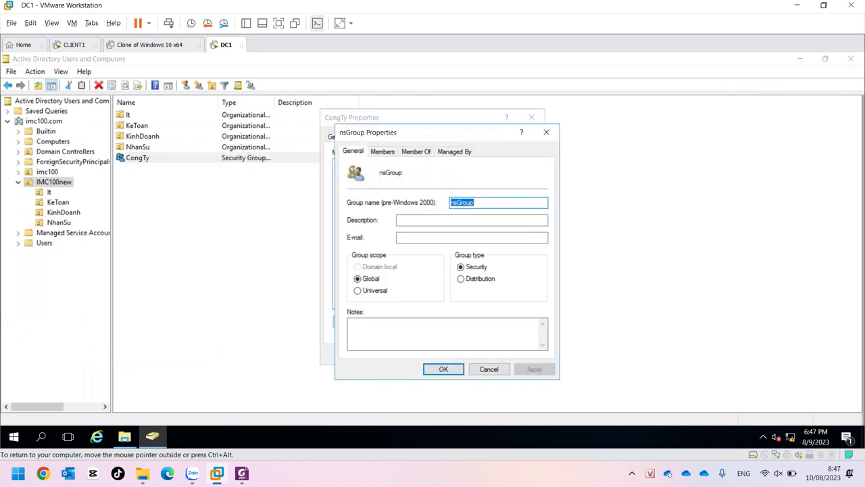
{"action": "key", "text": "ctrl+Tab"}
{"action": "key", "text": "Escape"}
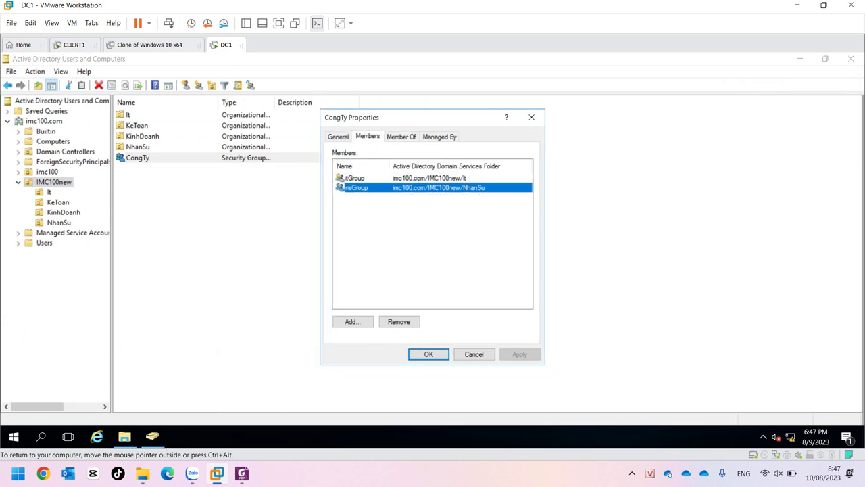
{"action": "key", "text": "Escape"}
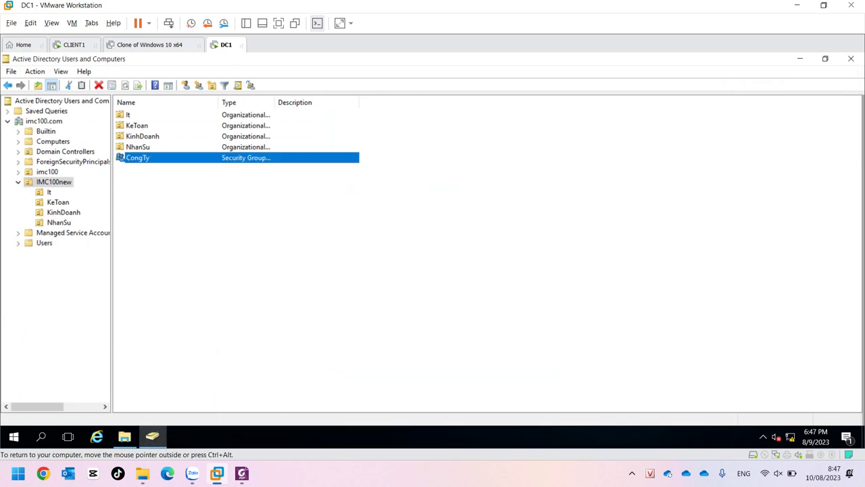
On DC1, open Advanced Sharing for the D:\CongTy folder.
{"action": "left_click", "coordinate": [125, 436]}
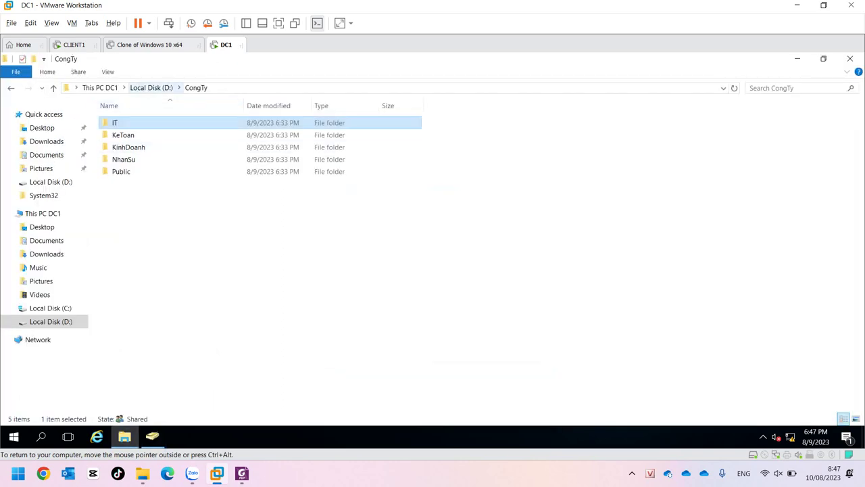
{"action": "left_click", "coordinate": [151, 87]}
{"action": "right_click", "coordinate": [116, 122]}
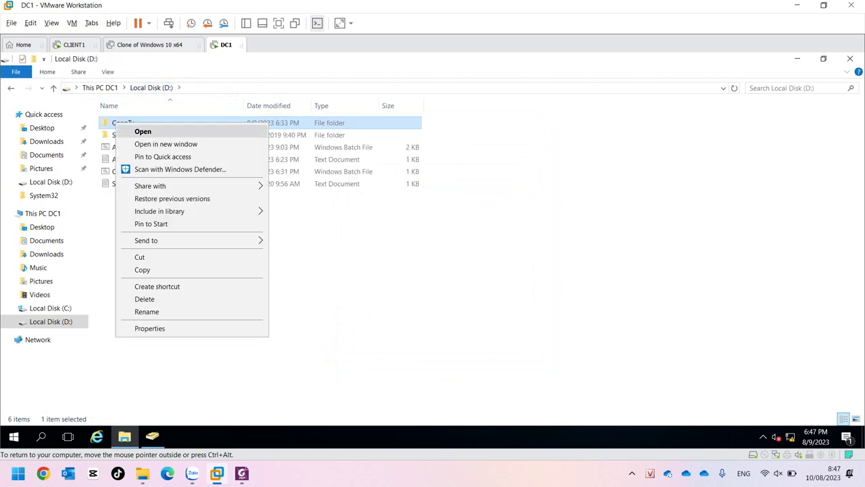
{"action": "left_click", "coordinate": [146, 329]}
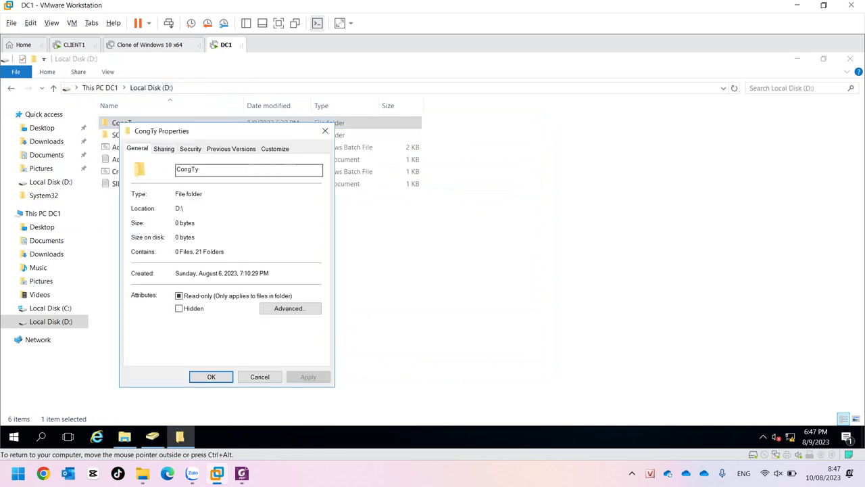
{"action": "key", "text": "ctrl+Tab"}
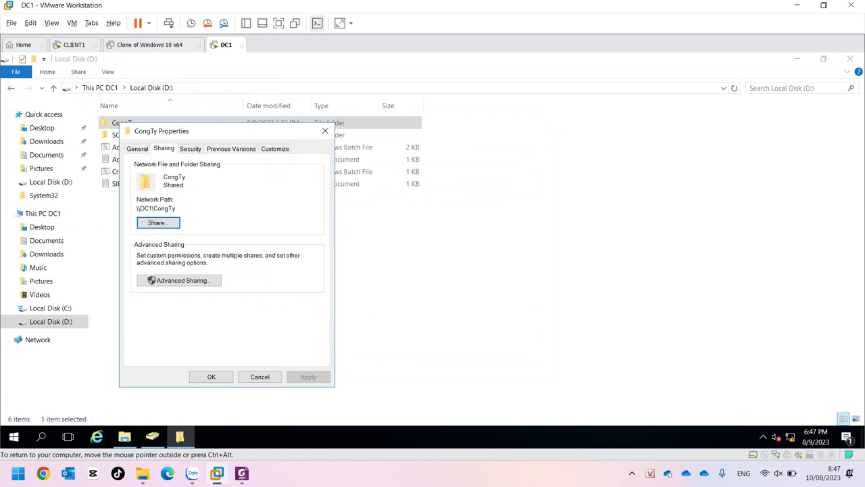
{"action": "key", "text": "Tab"}
{"action": "key", "text": "Return"}
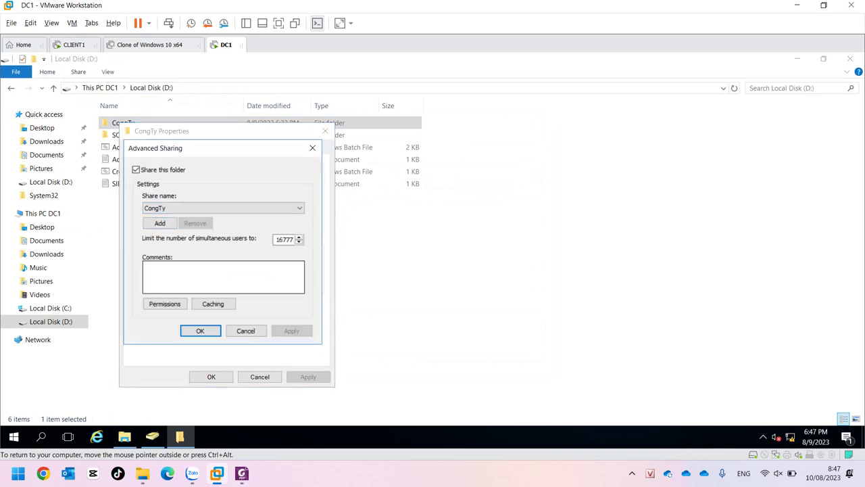
Remove the Everyone entry from the CongTy share permissions, keeping Administrators.
{"action": "left_click", "coordinate": [164, 304]}
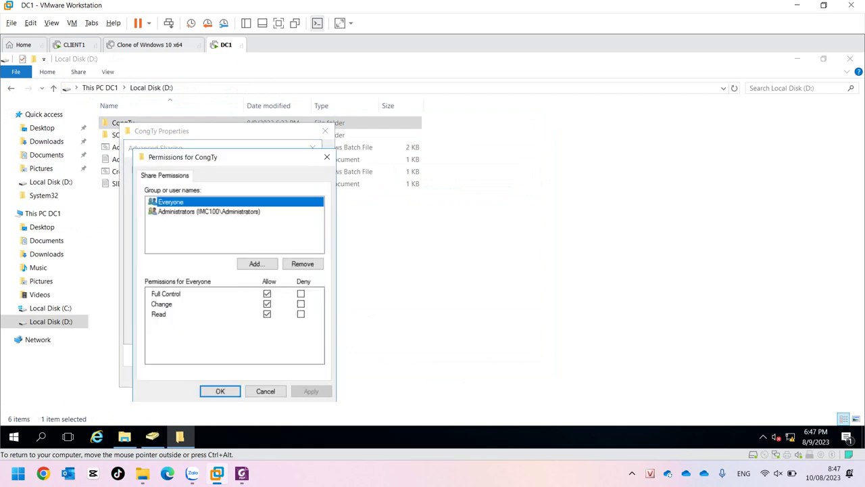
{"action": "left_click", "coordinate": [209, 211]}
{"action": "left_click", "coordinate": [170, 202]}
{"action": "left_click", "coordinate": [209, 211]}
{"action": "left_click", "coordinate": [170, 202]}
{"action": "left_click", "coordinate": [302, 263]}
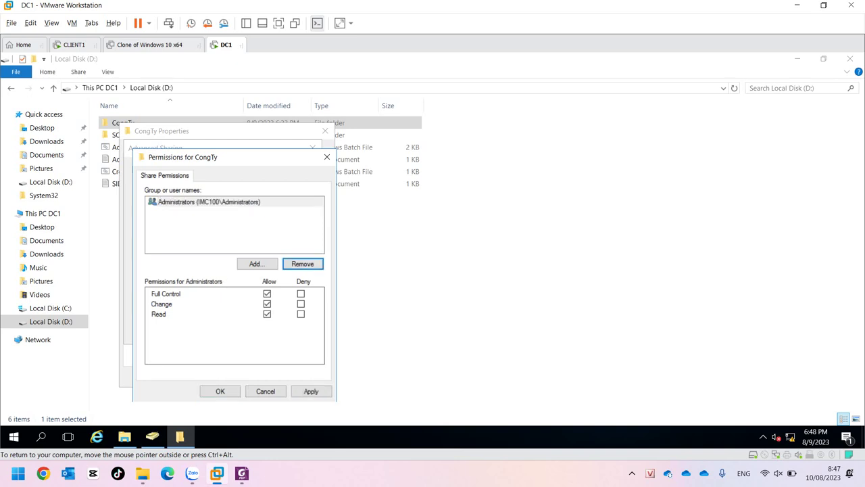
Add the CongTy group with Read access, then apply and close all sharing dialogs.
{"action": "left_click", "coordinate": [255, 264]}
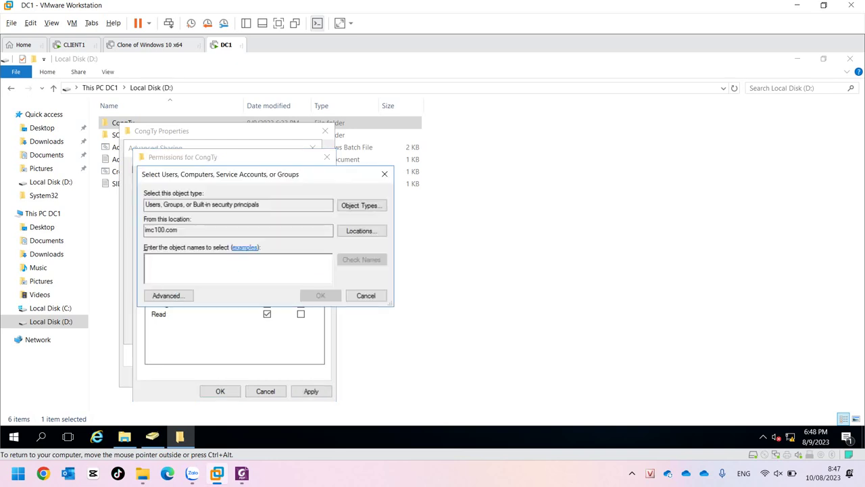
{"action": "type", "text": "congty"}
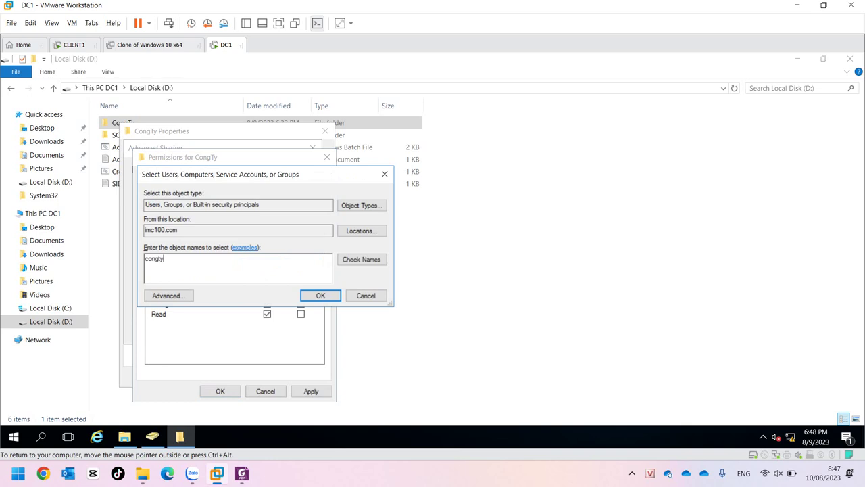
{"action": "key", "text": "alt+c"}
{"action": "key", "text": "Return"}
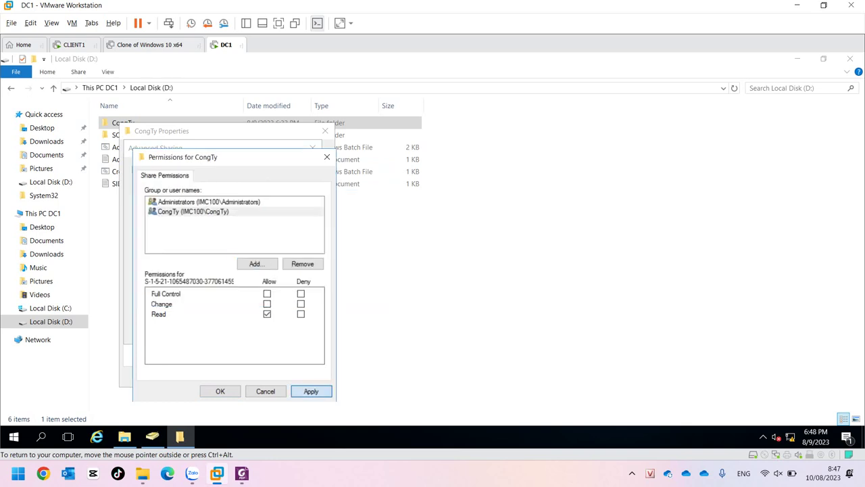
{"action": "key", "text": "alt+a"}
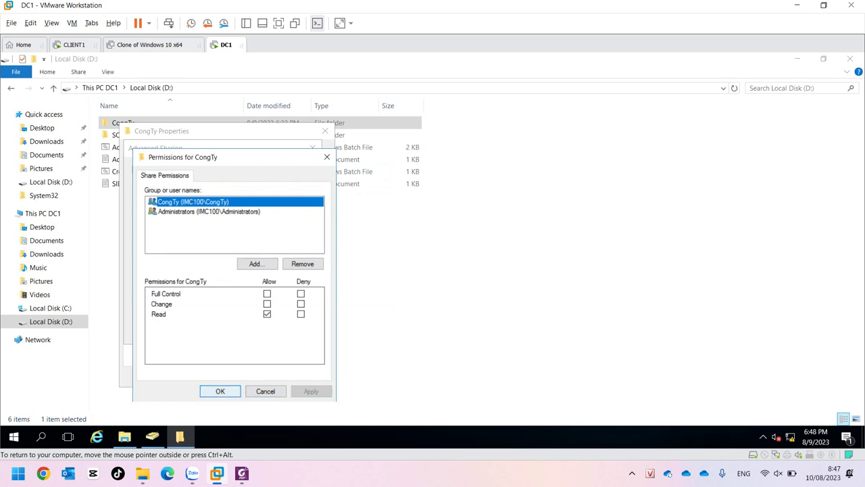
{"action": "key", "text": "Return"}
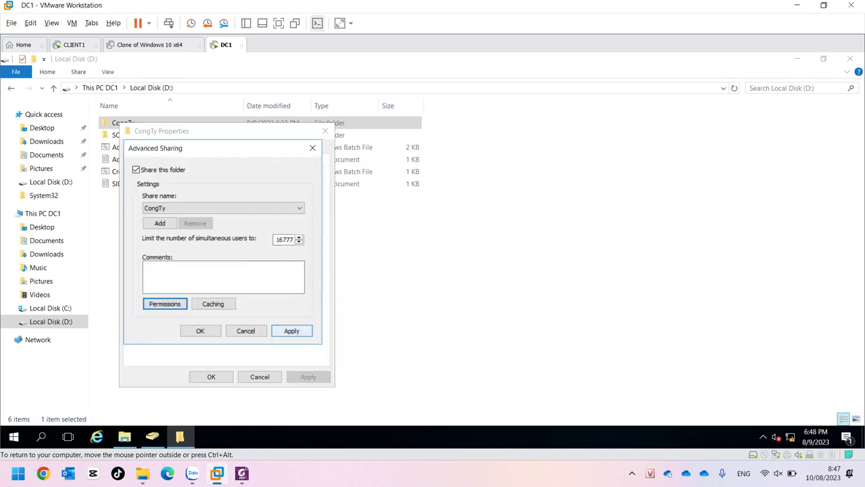
{"action": "left_click", "coordinate": [292, 331]}
{"action": "left_click", "coordinate": [200, 330]}
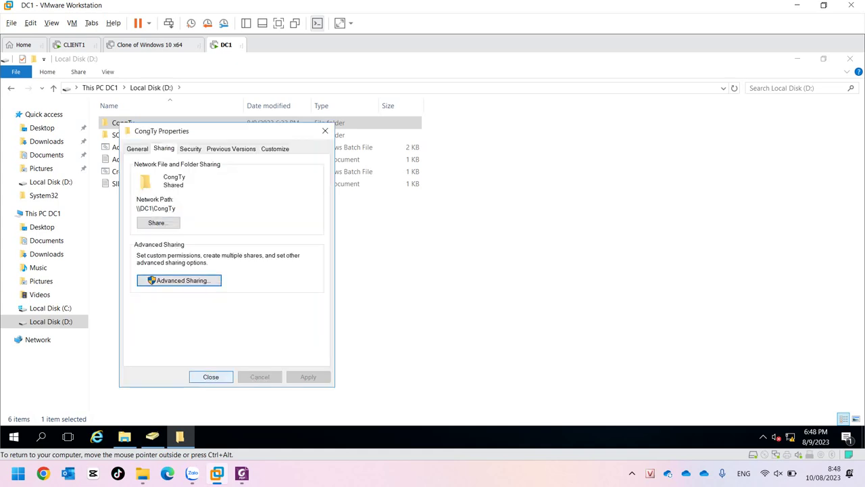
{"action": "key", "text": "Return"}
On CLIENT1, reopen CongTy from imc100.com, still empty, then browse the Network location.
{"action": "left_click", "coordinate": [74, 44]}
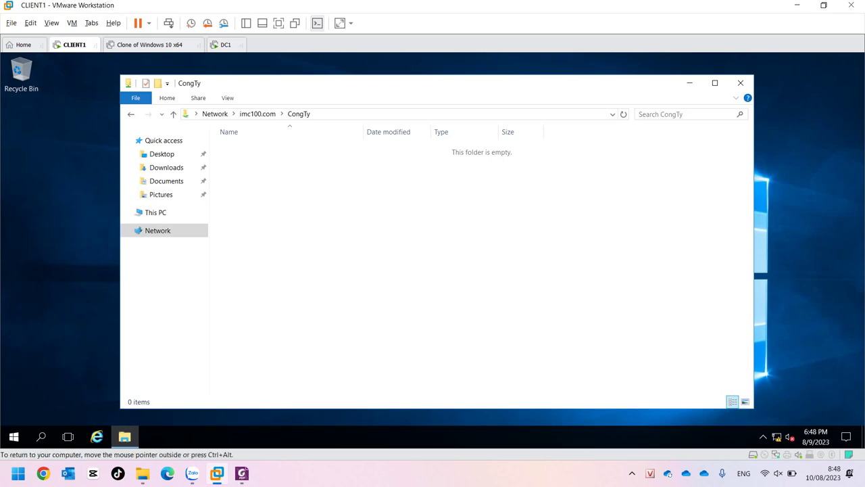
{"action": "left_click", "coordinate": [258, 114]}
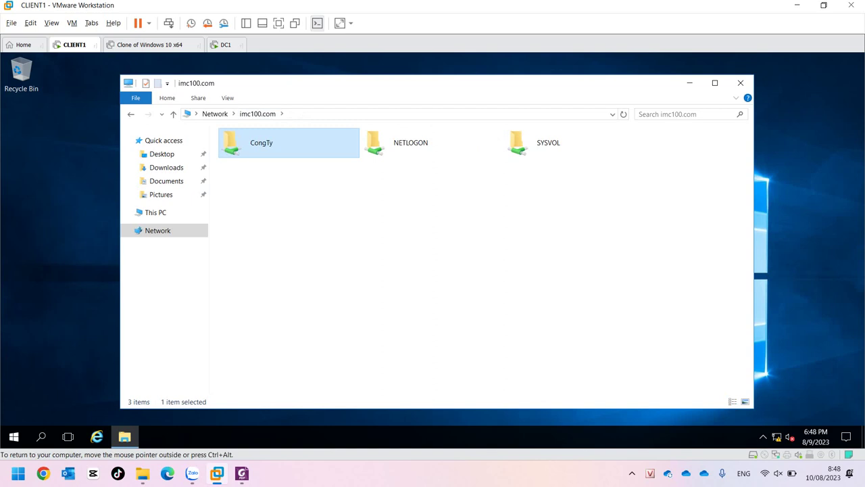
{"action": "key", "text": "Return"}
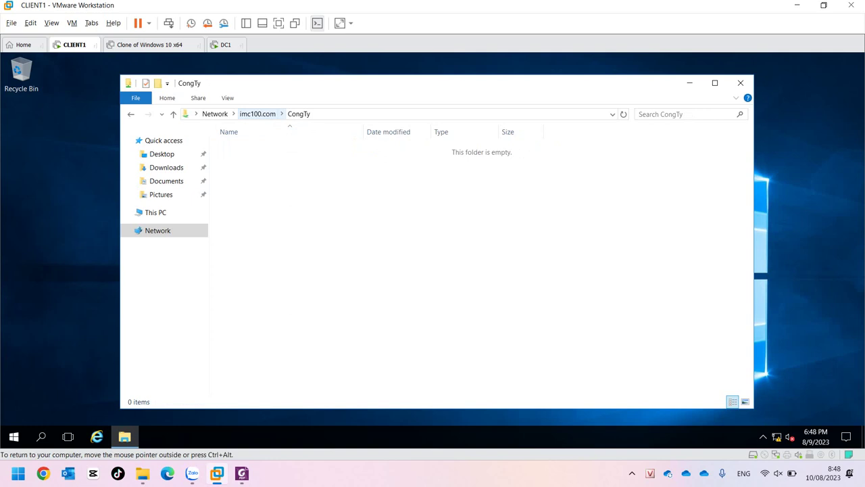
{"action": "left_click", "coordinate": [257, 113]}
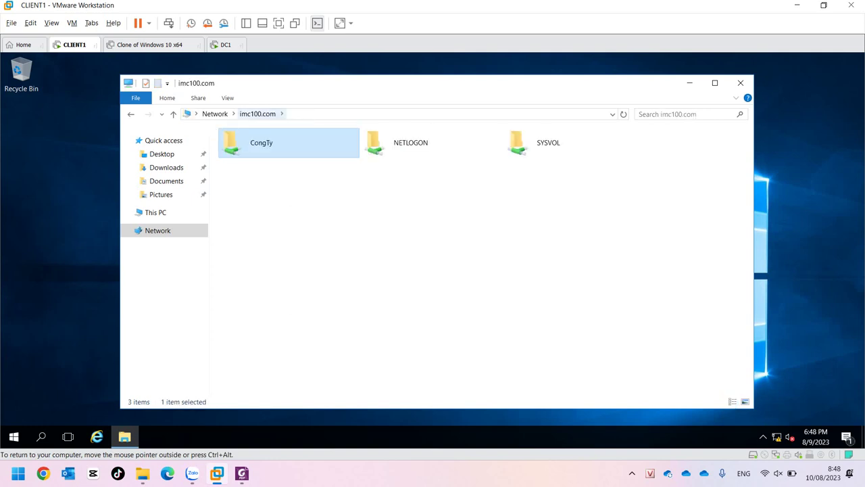
{"action": "left_click", "coordinate": [215, 113]}
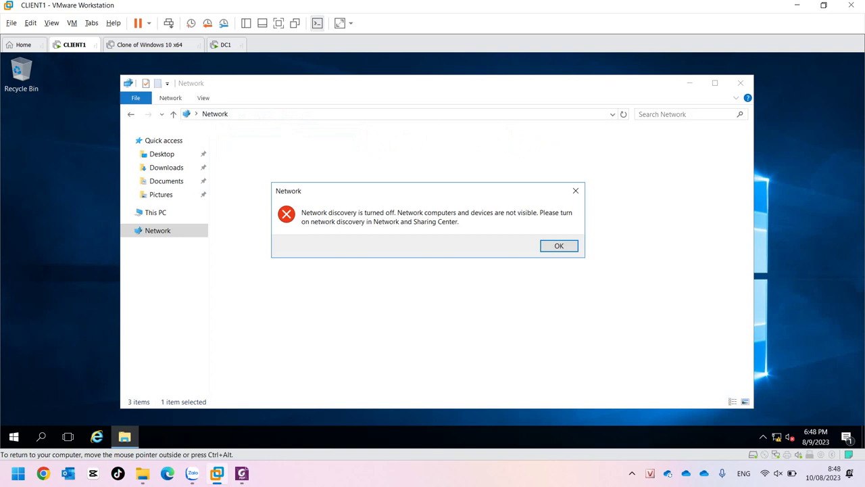
Dismiss the network discovery error and open CongTy on \\192.168.100.2.
{"action": "key", "text": "Return"}
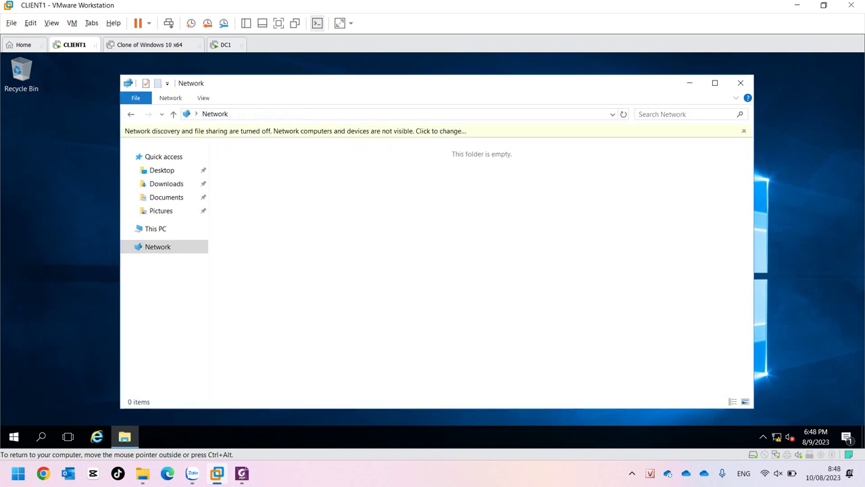
{"action": "type", "text": "\\\\"}
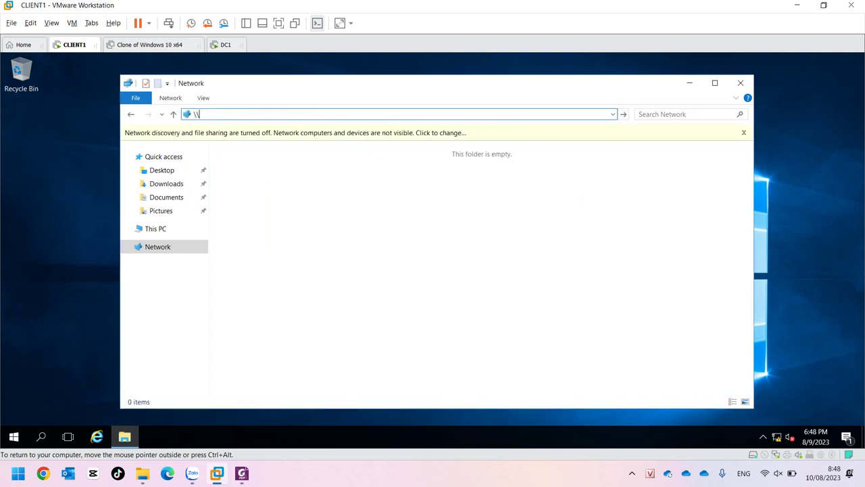
{"action": "type", "text": "192.168.100.2"}
{"action": "key", "text": "Return"}
{"action": "double_click", "coordinate": [261, 143]}
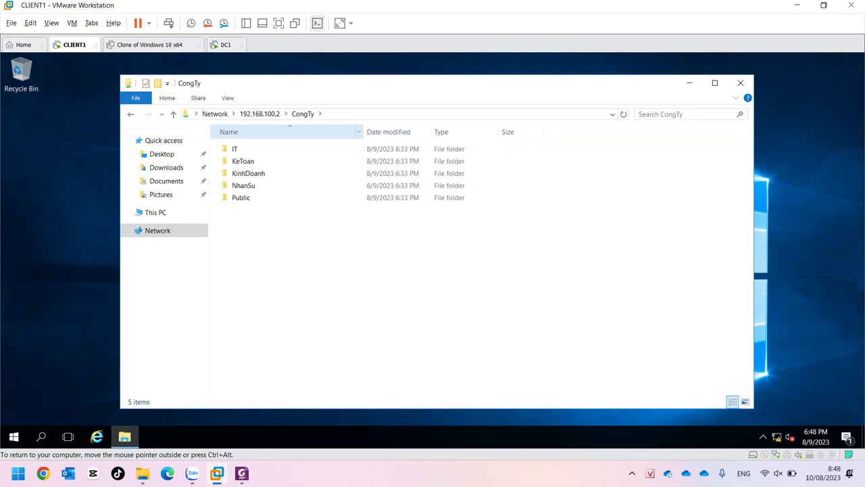
Look inside the IT folder, then open NhanSu\NS1, which is empty.
{"action": "double_click", "coordinate": [234, 149]}
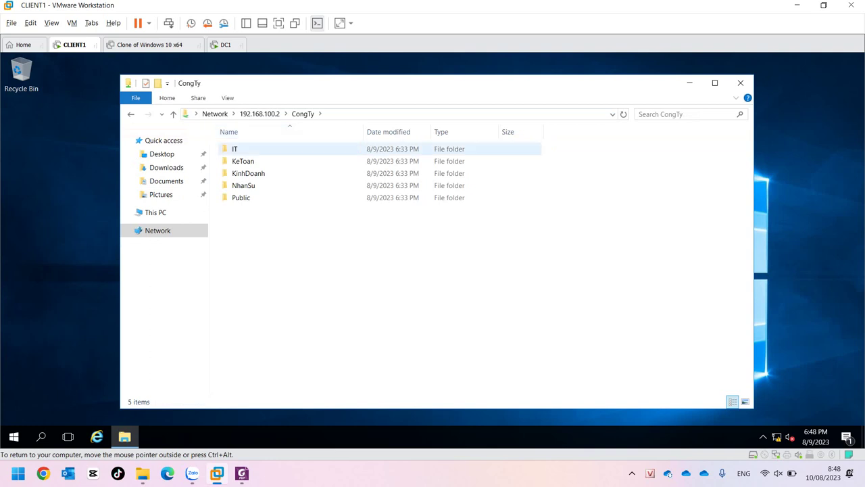
{"action": "left_click", "coordinate": [240, 185]}
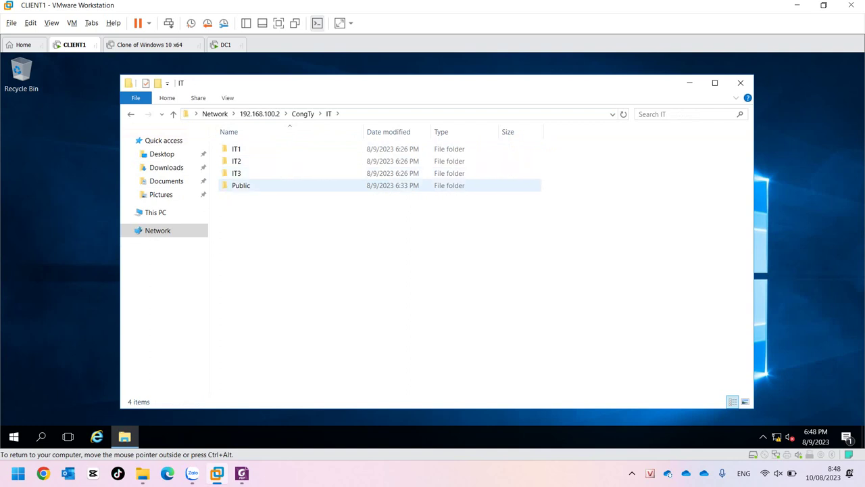
{"action": "left_click", "coordinate": [303, 114]}
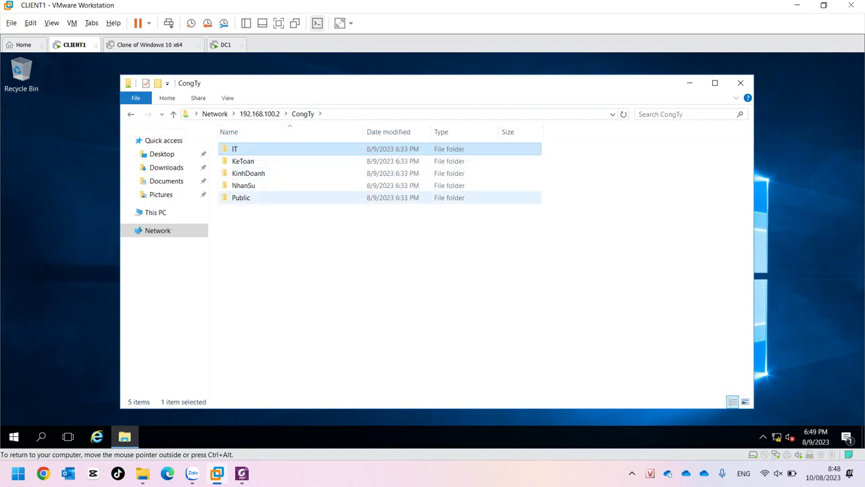
{"action": "double_click", "coordinate": [243, 185]}
{"action": "double_click", "coordinate": [236, 149]}
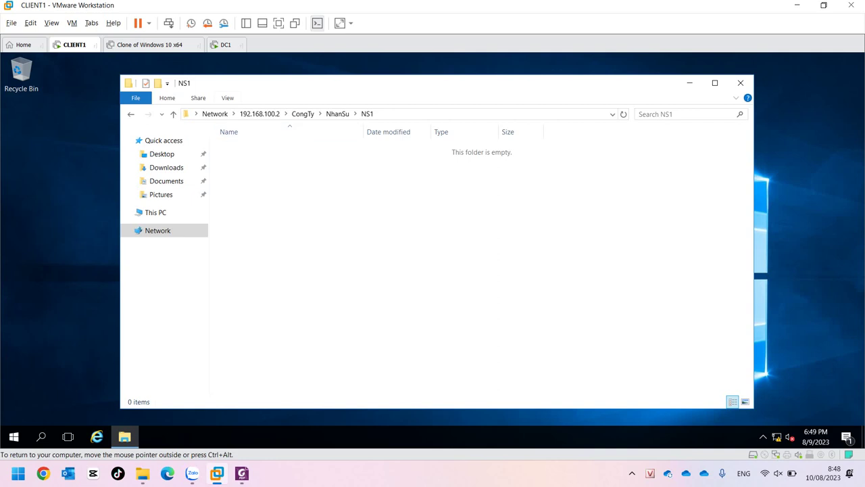
{"action": "left_click", "coordinate": [226, 45]}
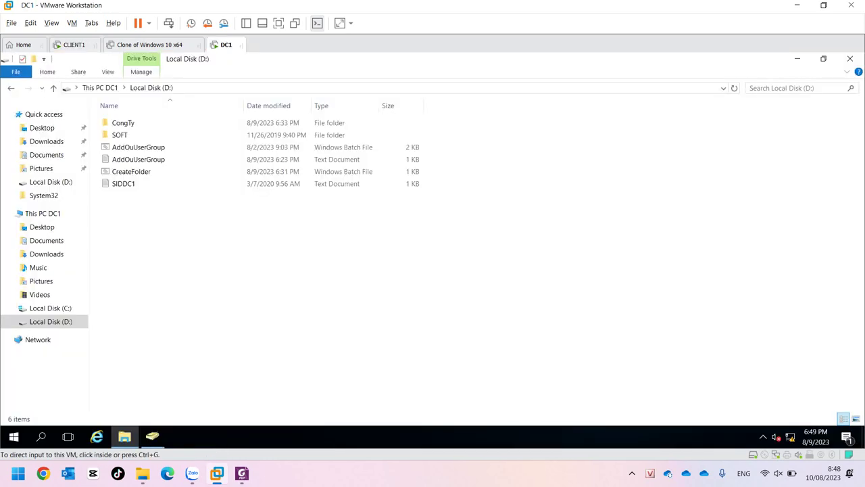
Open the NhanSu folder's properties in D:\CongTy on DC1 and view its Sharing and Security tabs.
{"action": "left_click", "coordinate": [123, 123]}
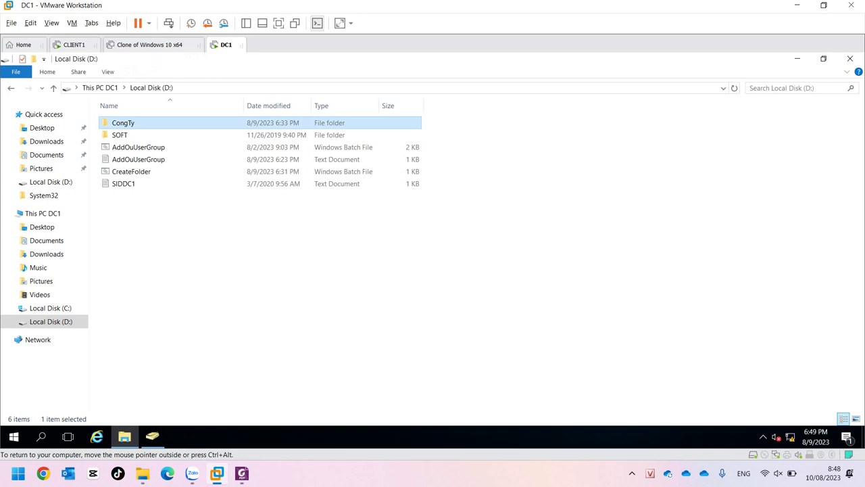
{"action": "double_click", "coordinate": [123, 122]}
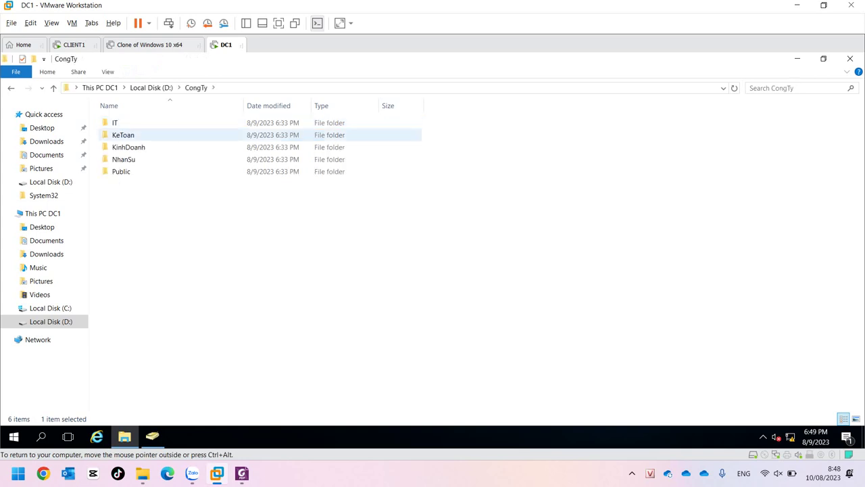
{"action": "left_click", "coordinate": [123, 159]}
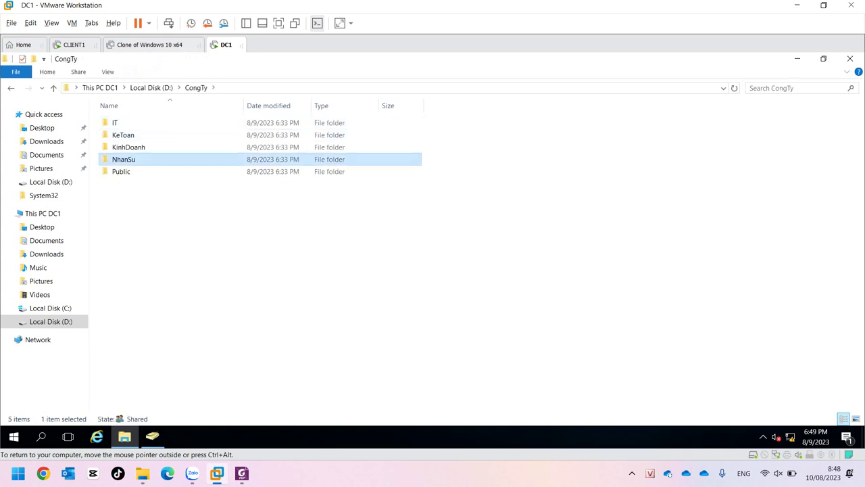
{"action": "right_click", "coordinate": [121, 159]}
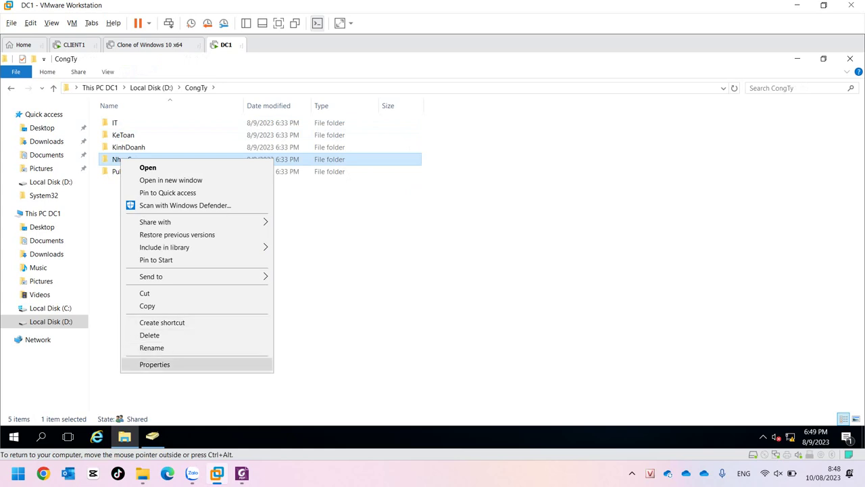
{"action": "left_click", "coordinate": [154, 365]}
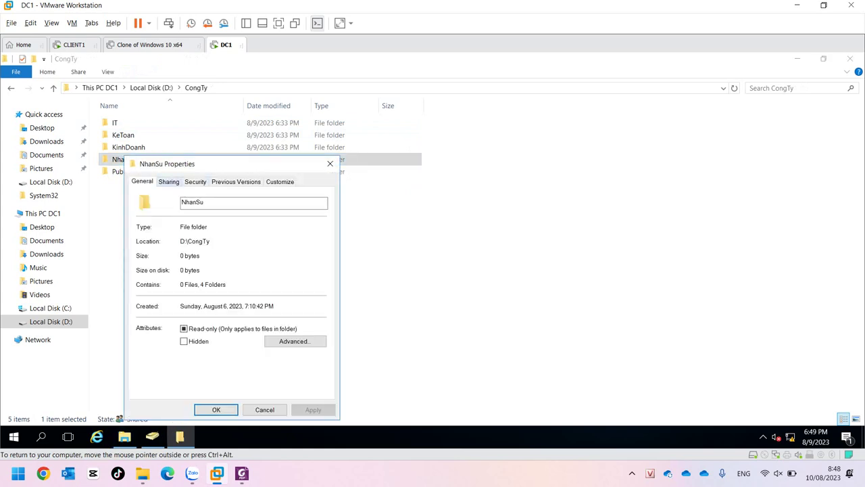
{"action": "left_click", "coordinate": [168, 181]}
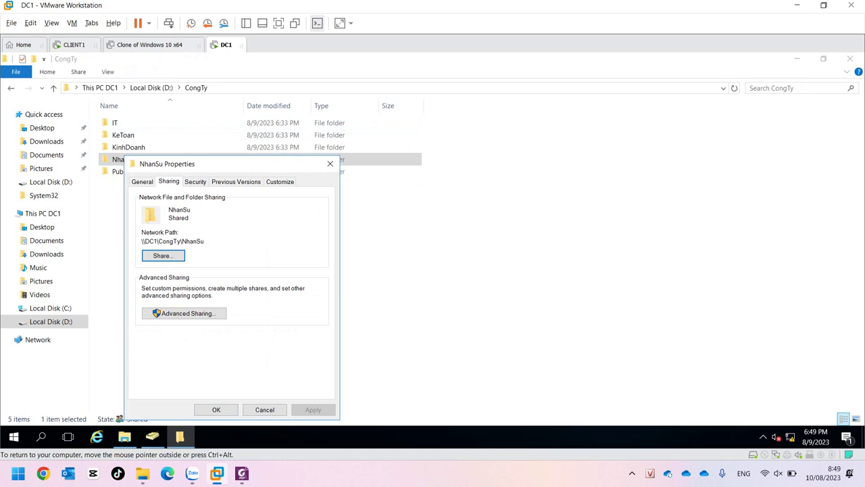
{"action": "left_click", "coordinate": [196, 181]}
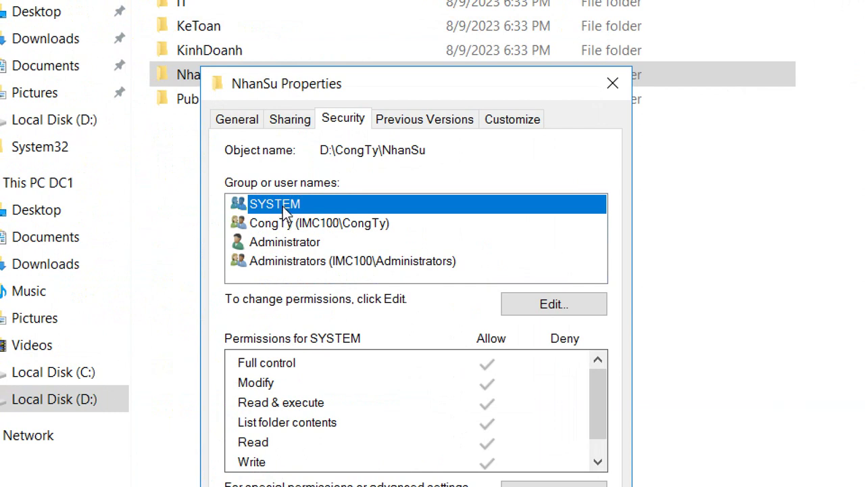
Review NhanSu's permissions for Administrator, Administrators, SYSTEM and the read-only CongTy group.
{"action": "left_click", "coordinate": [270, 240]}
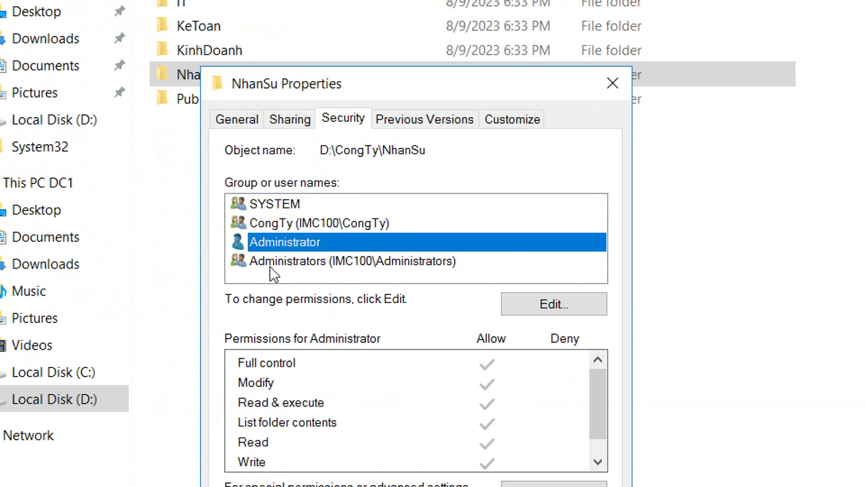
{"action": "left_click", "coordinate": [270, 267]}
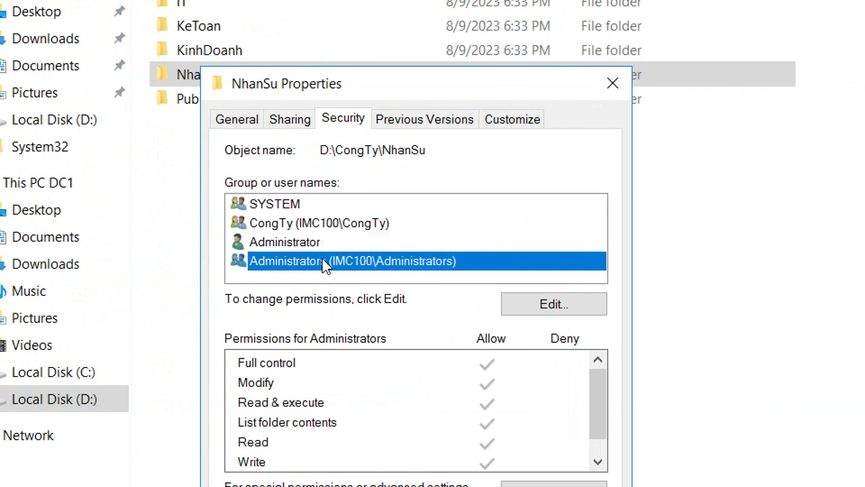
{"action": "left_click", "coordinate": [306, 247]}
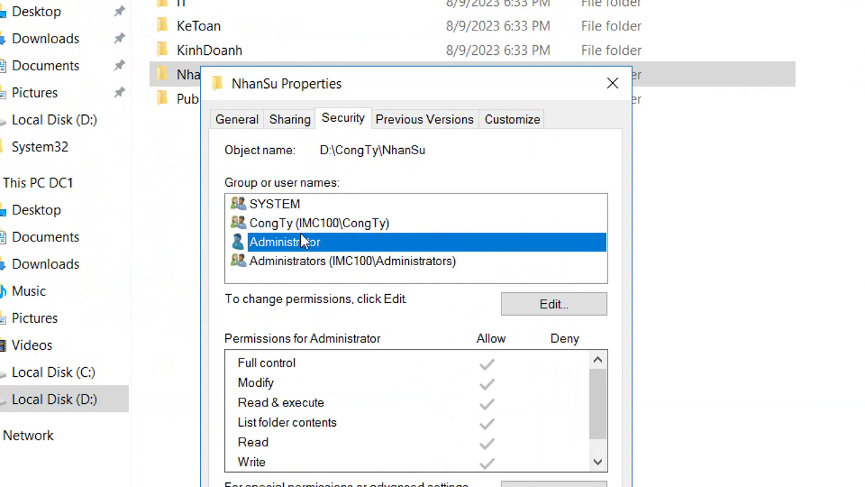
{"action": "left_click", "coordinate": [296, 206]}
{"action": "left_click", "coordinate": [296, 244]}
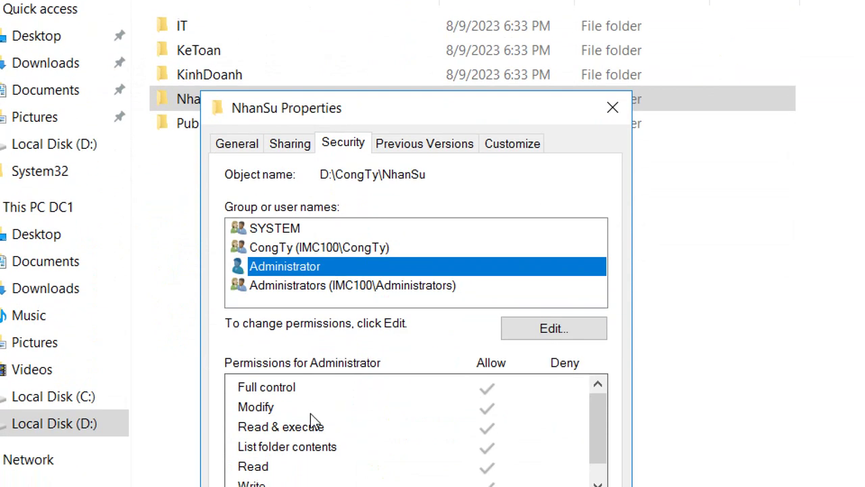
{"action": "left_click", "coordinate": [304, 249]}
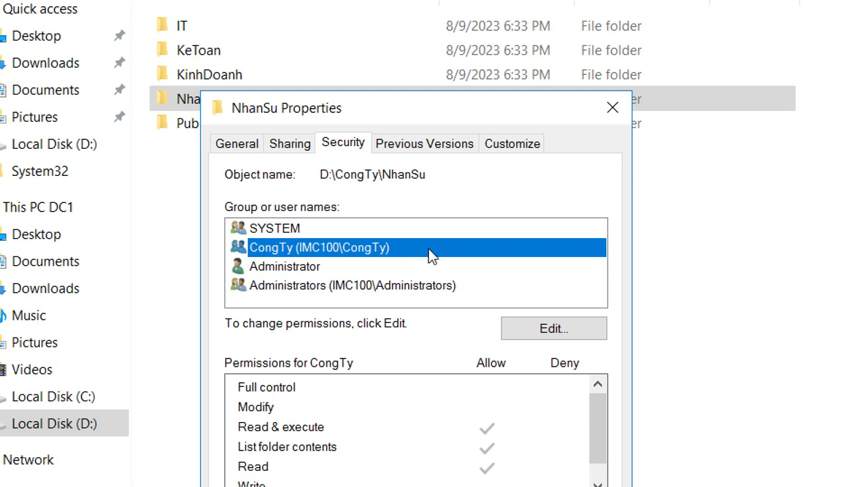
Try removing CongTy from NhanSu's permissions, dismiss the inheritance warning, and cancel without changes.
{"action": "left_click", "coordinate": [564, 334]}
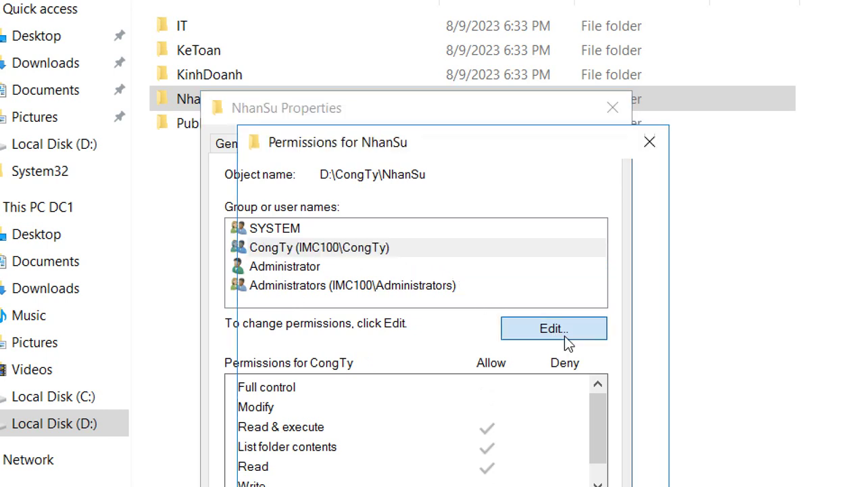
{"action": "left_click", "coordinate": [411, 282]}
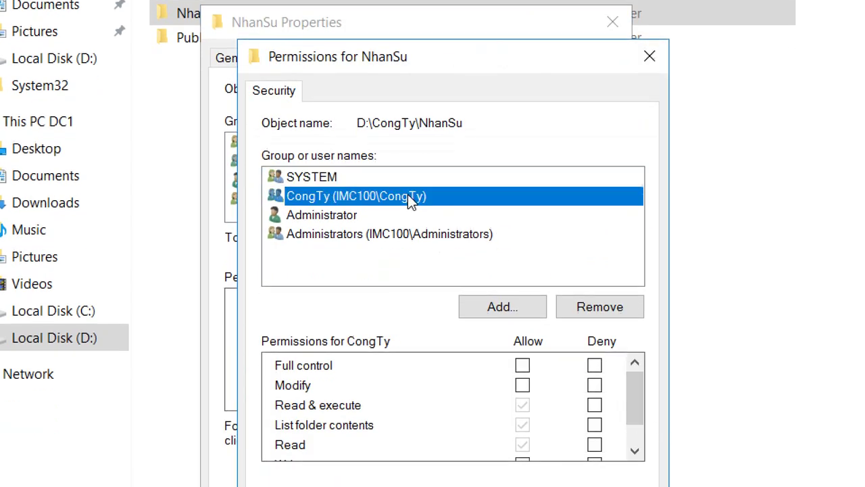
{"action": "left_click", "coordinate": [598, 306]}
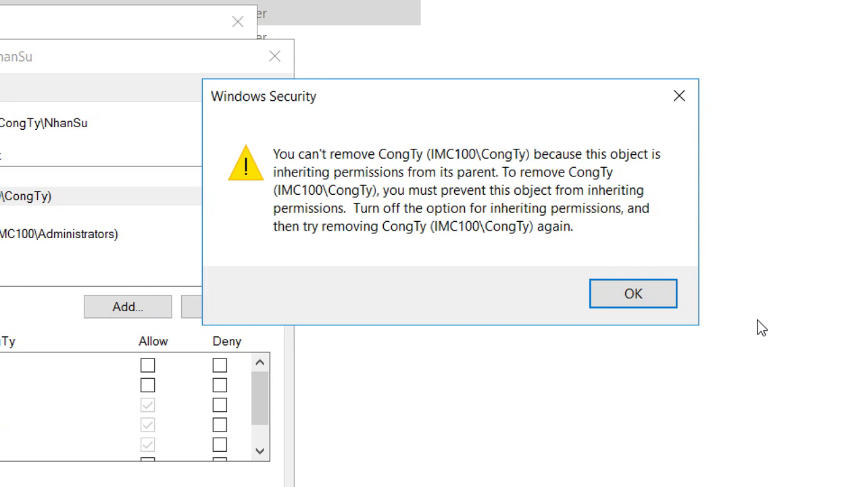
{"action": "left_click", "coordinate": [662, 306]}
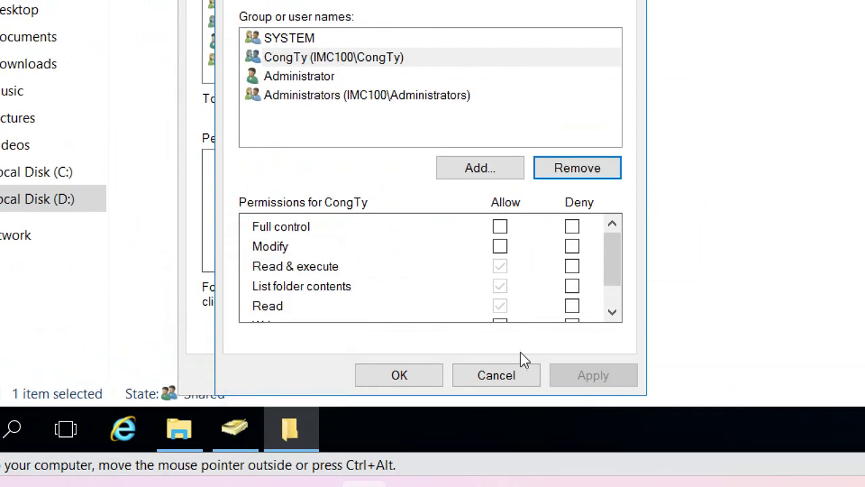
{"action": "left_click", "coordinate": [508, 375]}
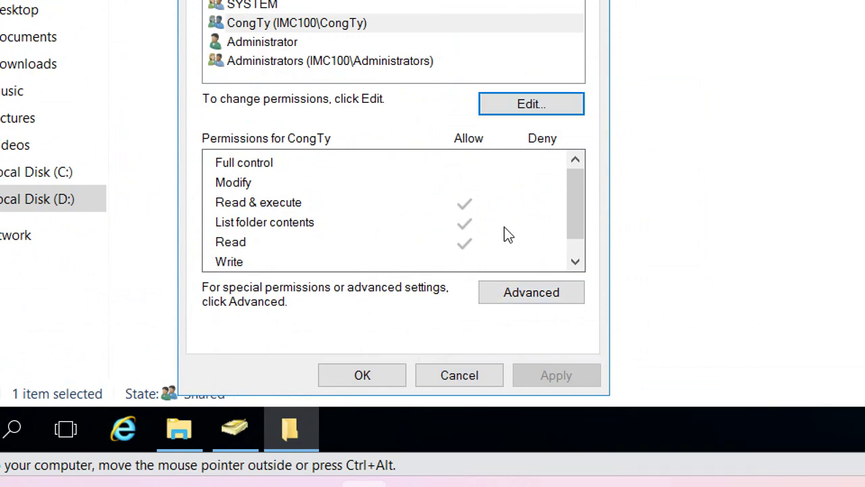
Disable NhanSu's inheritance in Advanced settings, converting inherited permissions into explicit entries.
{"action": "left_click", "coordinate": [522, 295]}
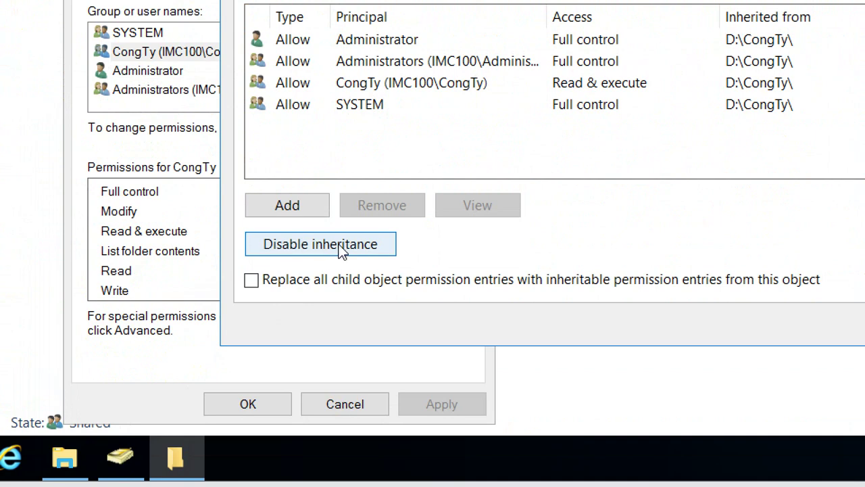
{"action": "left_click", "coordinate": [299, 246]}
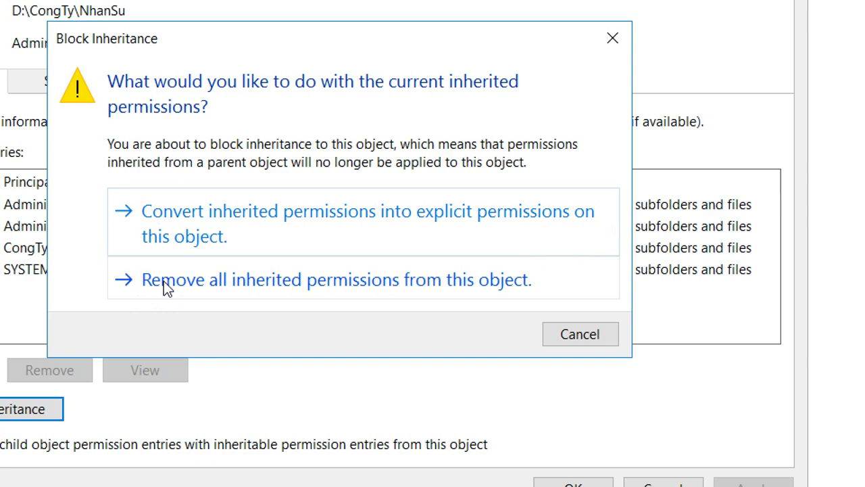
{"action": "left_click", "coordinate": [162, 245]}
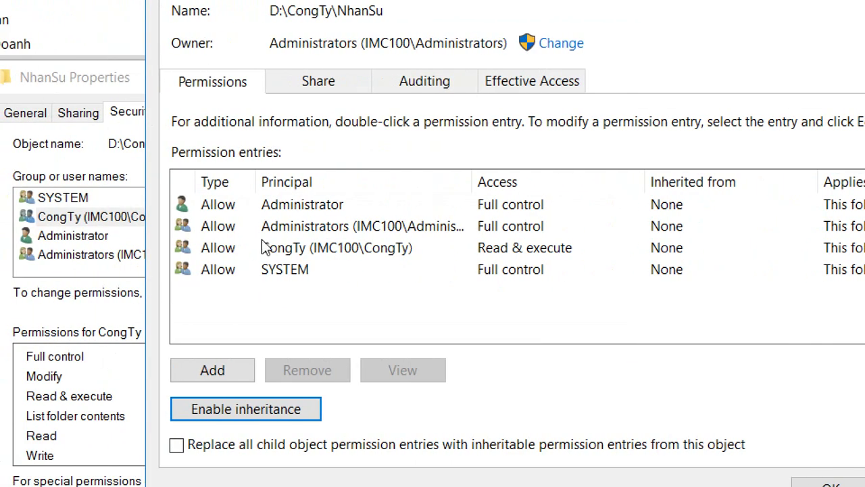
Remove the CongTy group's entry from NhanSu's permission list.
{"action": "left_click", "coordinate": [272, 250]}
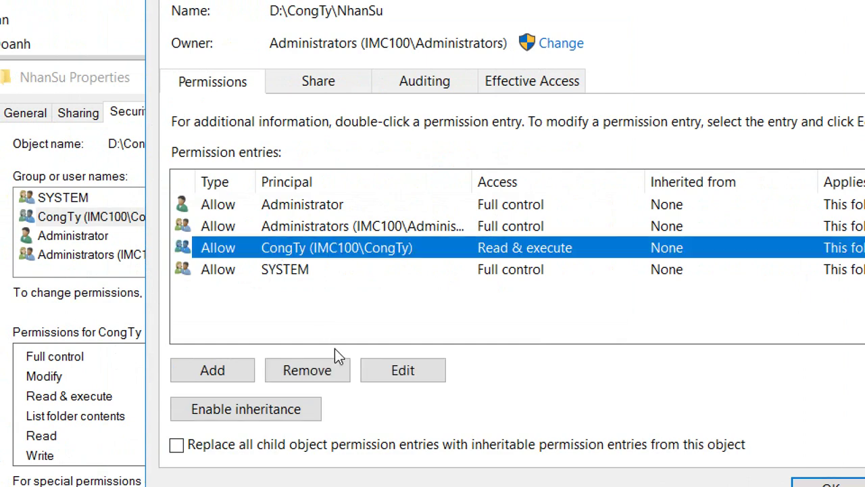
{"action": "left_click", "coordinate": [331, 369]}
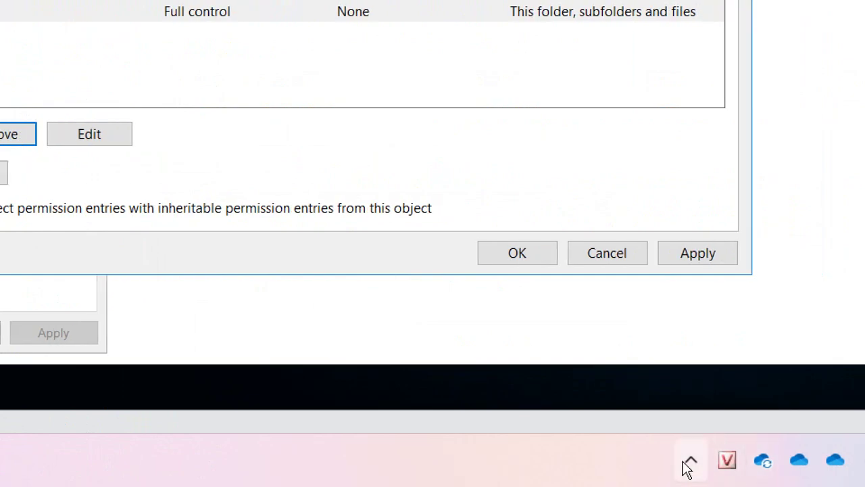
{"action": "left_click", "coordinate": [689, 465]}
{"action": "left_click", "coordinate": [736, 378]}
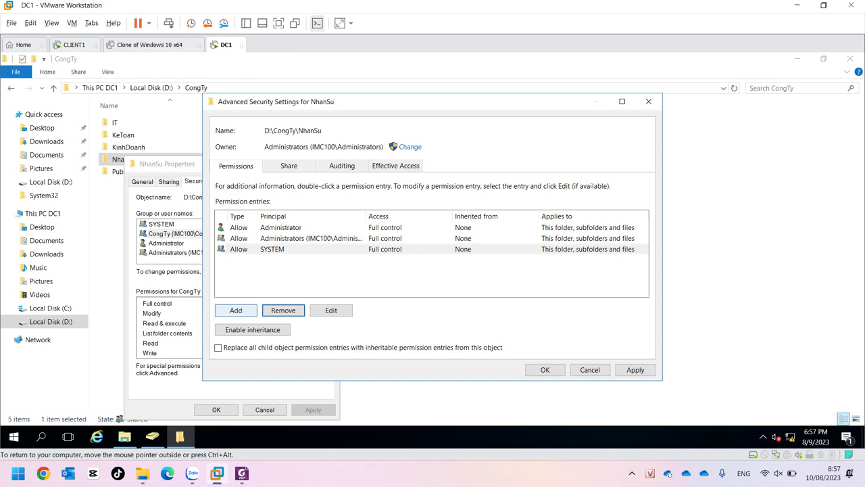
Add an nsGroup Read & execute entry to NhanSu, apply it, and close the folder properties.
{"action": "left_click", "coordinate": [236, 310]}
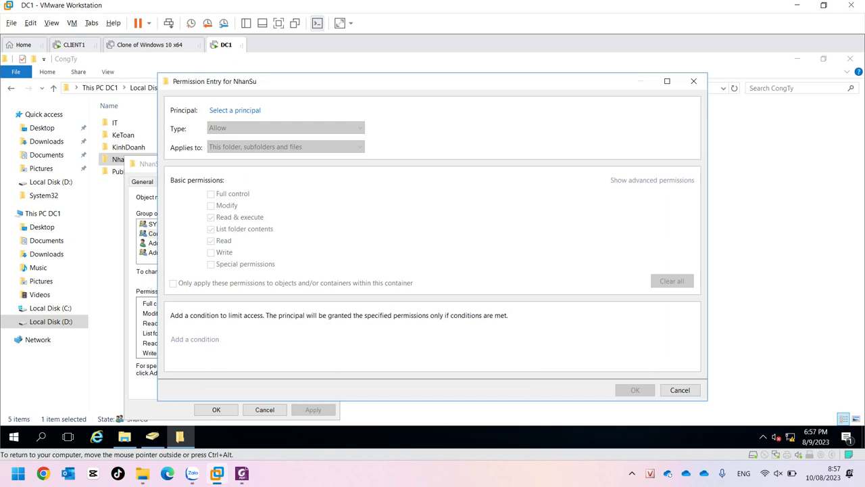
{"action": "left_click", "coordinate": [235, 110]}
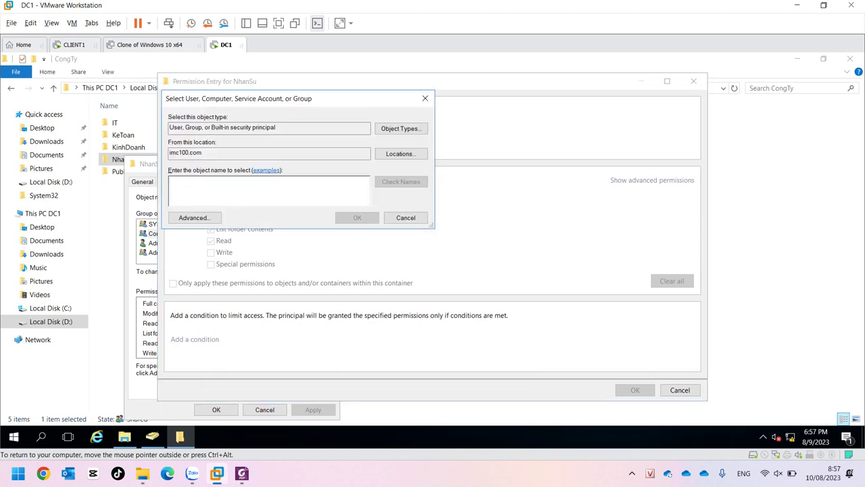
{"action": "type", "text": "nsg"}
{"action": "key", "text": "alt+c"}
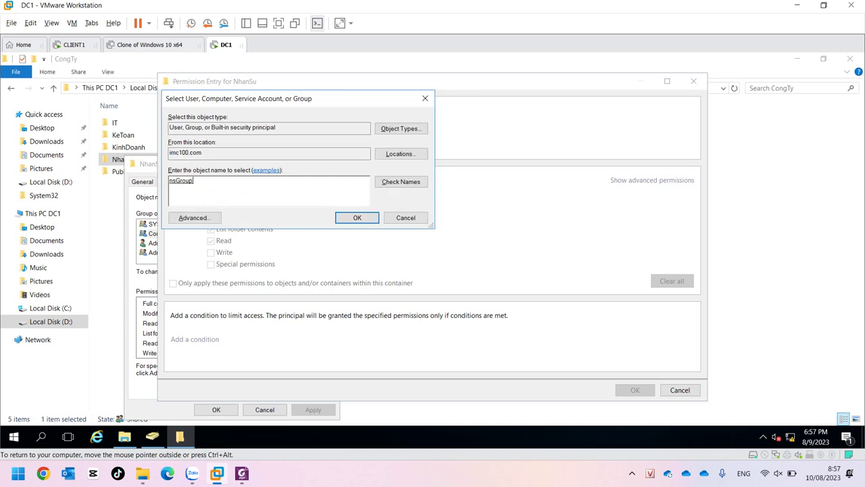
{"action": "key", "text": "Return"}
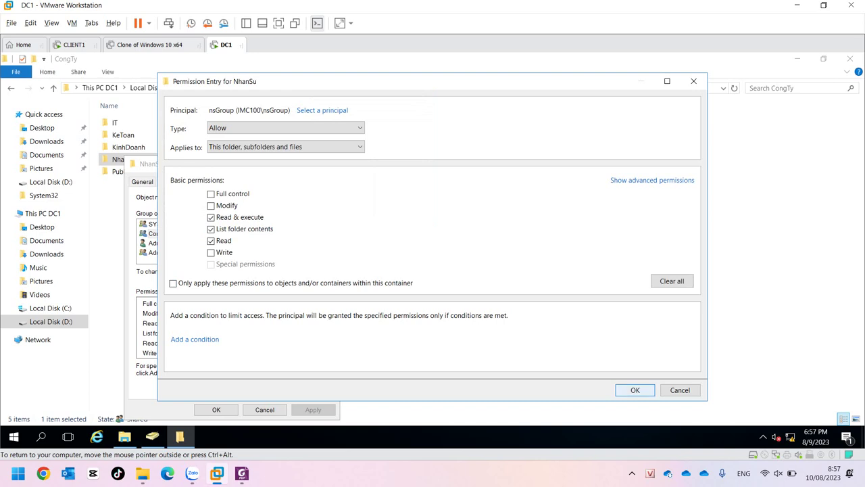
{"action": "key", "text": "Return"}
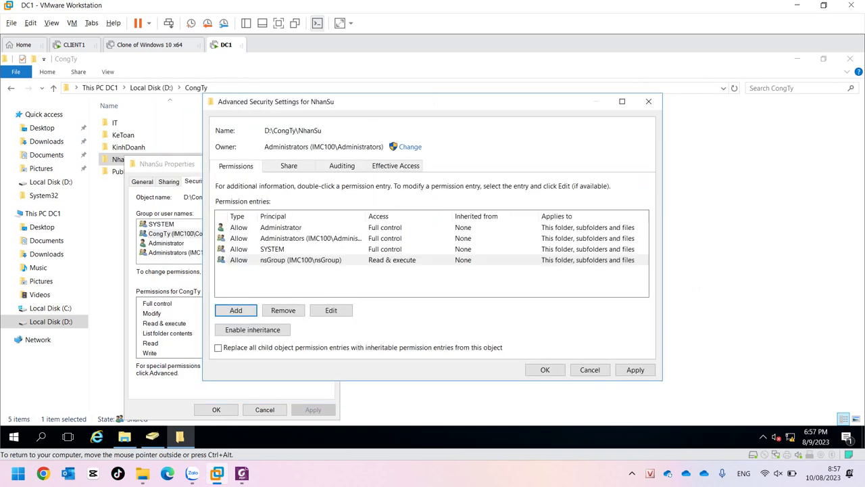
{"action": "left_click", "coordinate": [545, 370]}
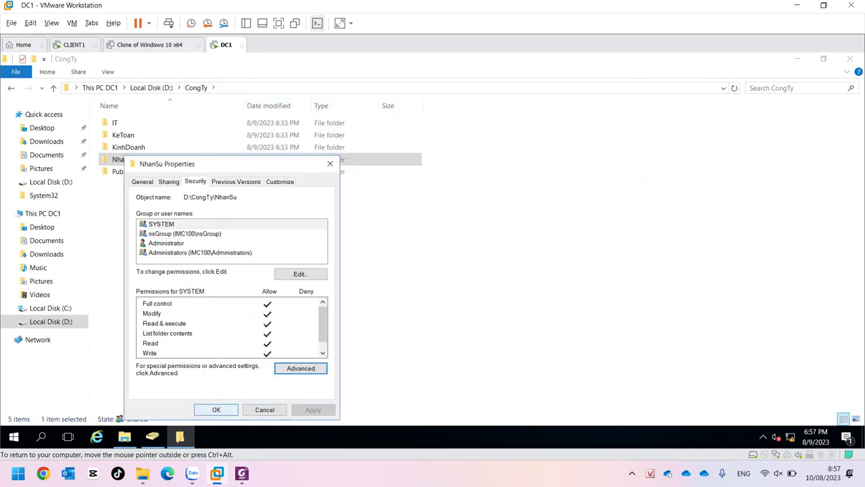
{"action": "key", "text": "Escape"}
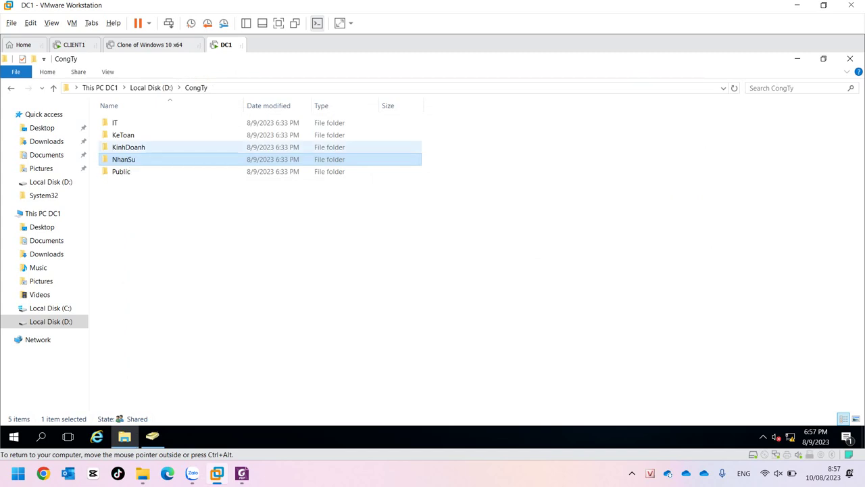
Open the KeToan folder's Properties and its Advanced security settings.
{"action": "left_click", "coordinate": [115, 123]}
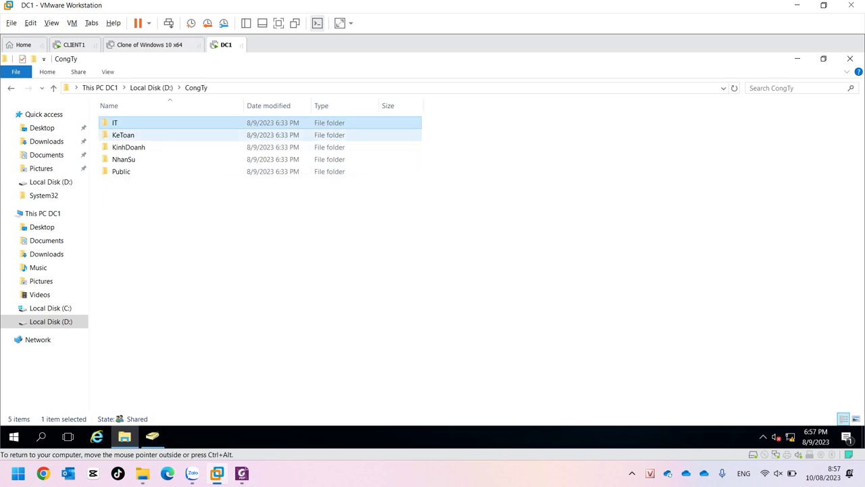
{"action": "left_click", "coordinate": [123, 135]}
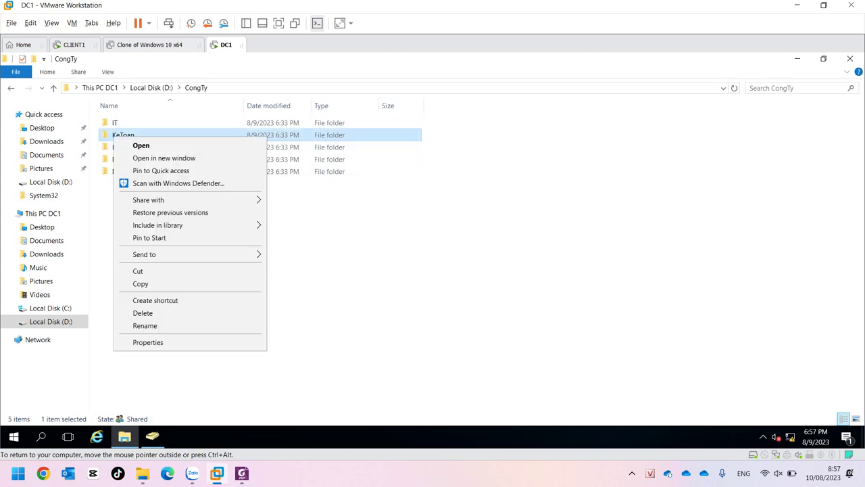
{"action": "left_click", "coordinate": [148, 342]}
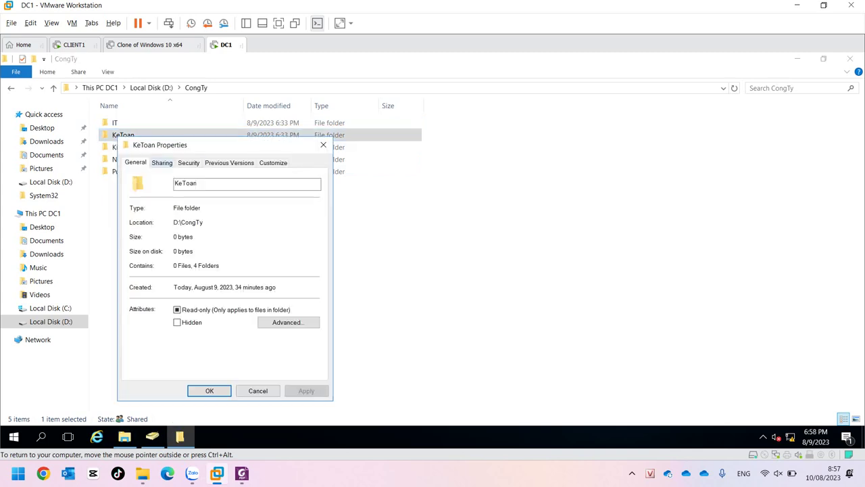
{"action": "left_click", "coordinate": [189, 162]}
{"action": "left_click", "coordinate": [294, 349]}
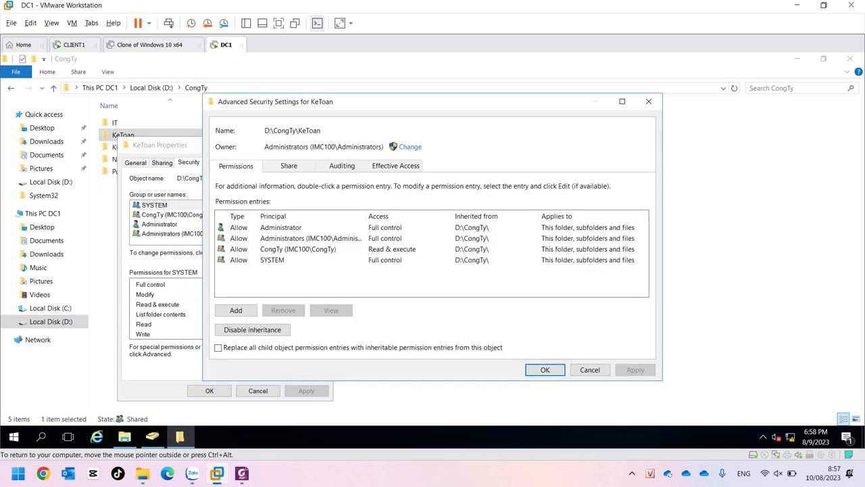
Disable KeToan's inheritance, converting to explicit entries, remove CongTy, and apply the changes.
{"action": "left_click", "coordinate": [298, 249]}
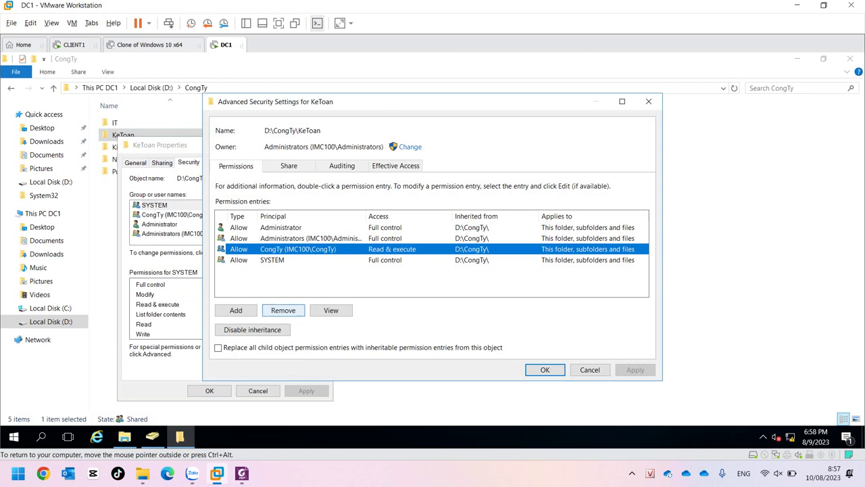
{"action": "left_click", "coordinate": [252, 329]}
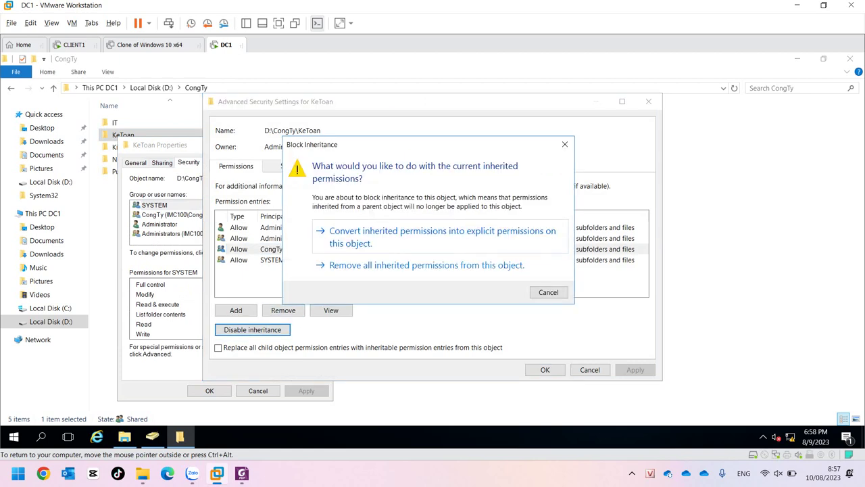
{"action": "key", "text": "Return"}
{"action": "left_click", "coordinate": [298, 249]}
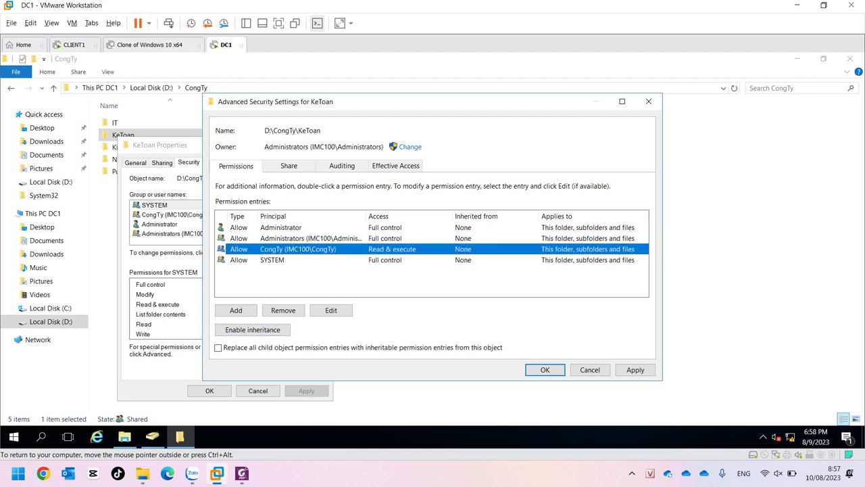
{"action": "left_click", "coordinate": [283, 310]}
{"action": "left_click", "coordinate": [545, 369]}
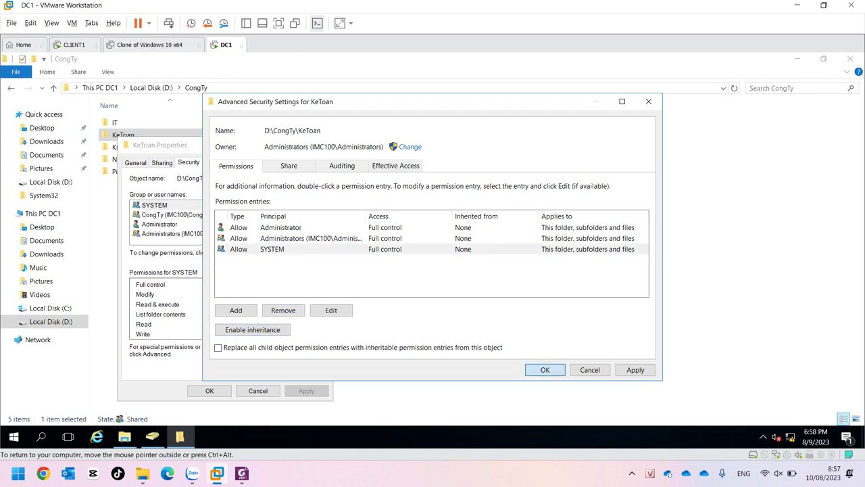
{"action": "left_click", "coordinate": [210, 390]}
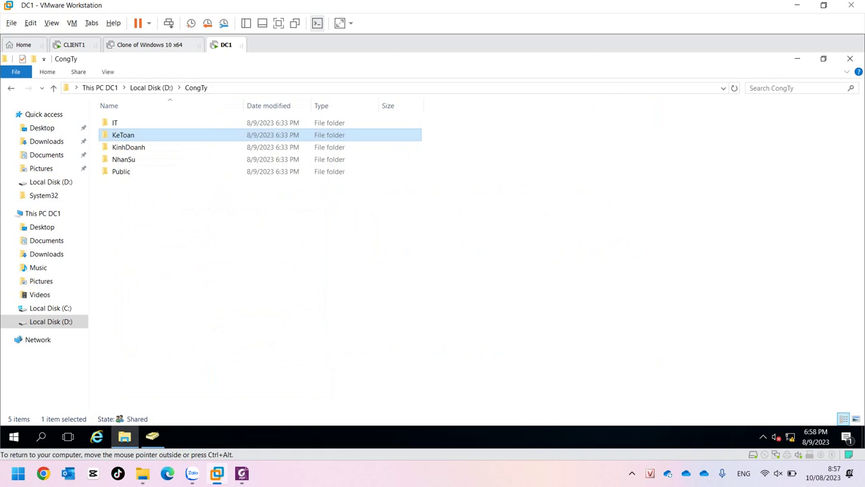
Open the IT folder's Properties and its Advanced security settings.
{"action": "left_click", "coordinate": [169, 122]}
{"action": "right_click", "coordinate": [129, 121]}
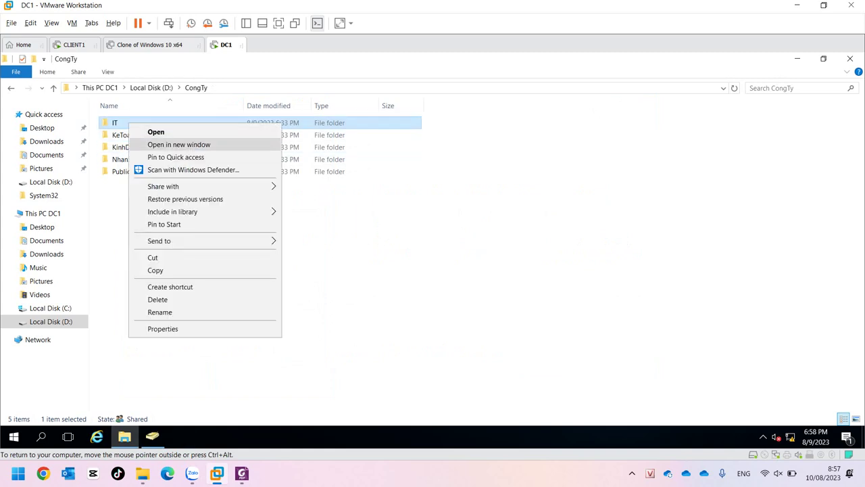
{"action": "left_click", "coordinate": [169, 328]}
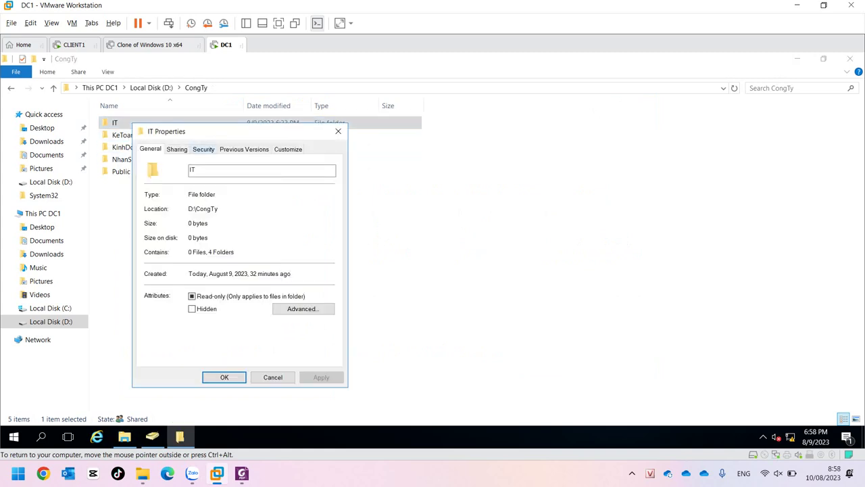
{"action": "left_click", "coordinate": [203, 149]}
{"action": "left_click", "coordinate": [309, 336]}
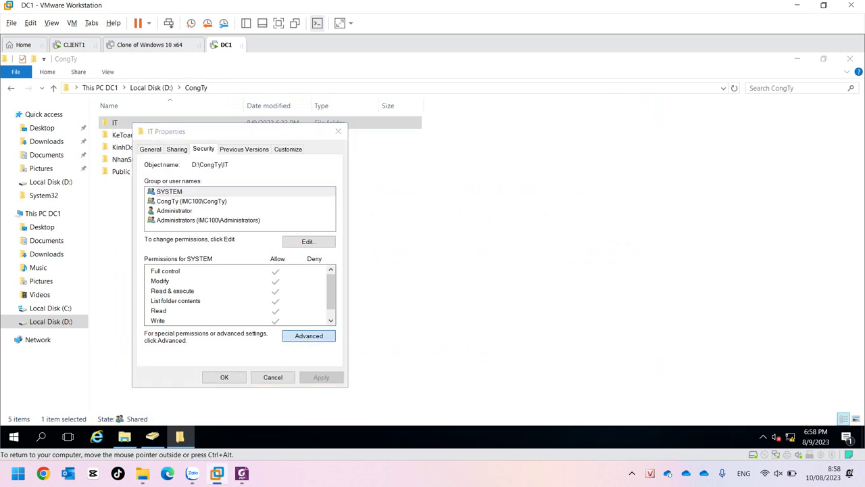
Disable IT's inheritance, converting to explicit entries, and remove the CongTy entry.
{"action": "left_click", "coordinate": [252, 329]}
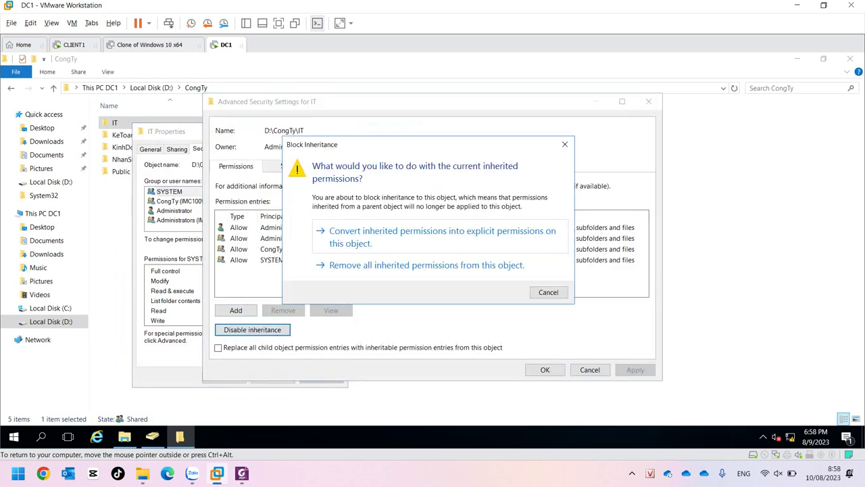
{"action": "left_click", "coordinate": [442, 237]}
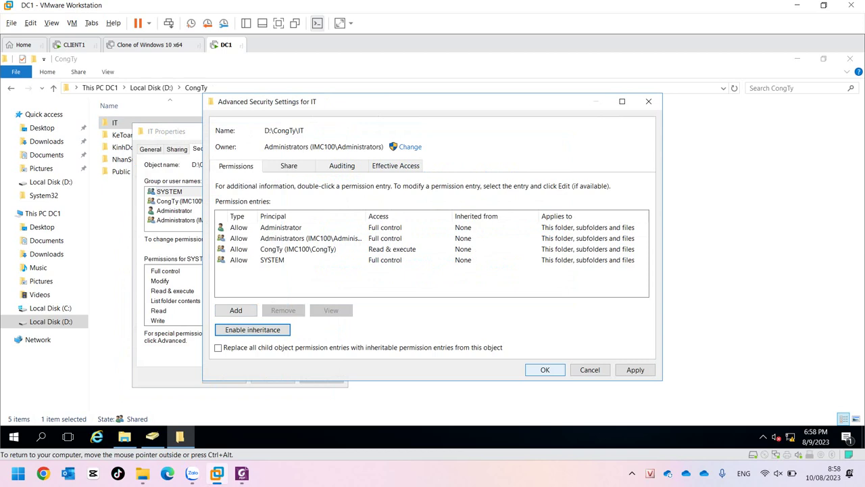
{"action": "left_click", "coordinate": [297, 248]}
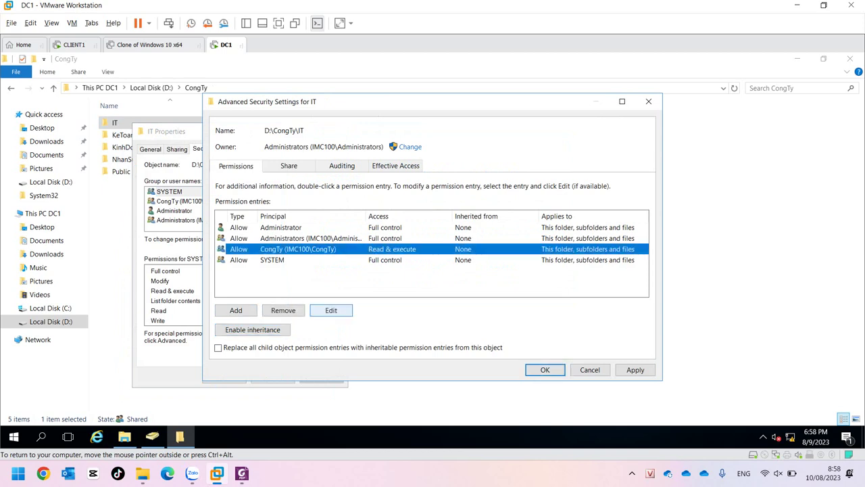
{"action": "left_click", "coordinate": [283, 310]}
Add an itGroup Read & execute entry to IT, apply it, and close the properties.
{"action": "left_click", "coordinate": [236, 311]}
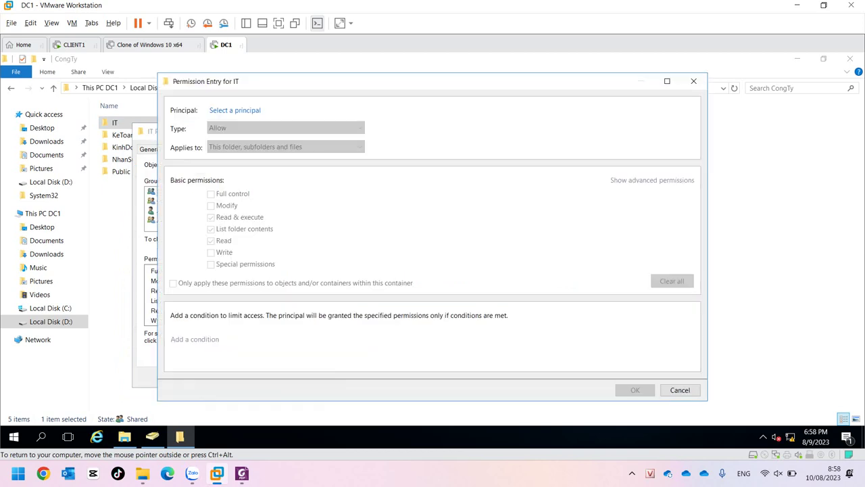
{"action": "left_click", "coordinate": [235, 111]}
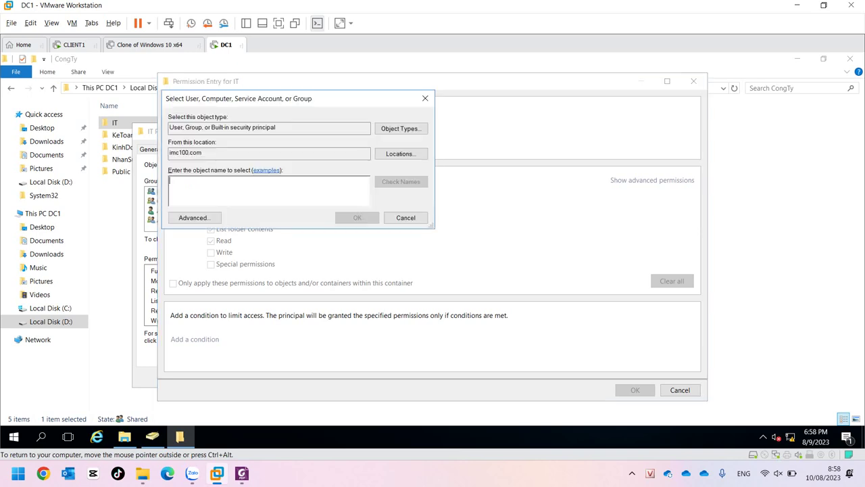
{"action": "type", "text": "itg"}
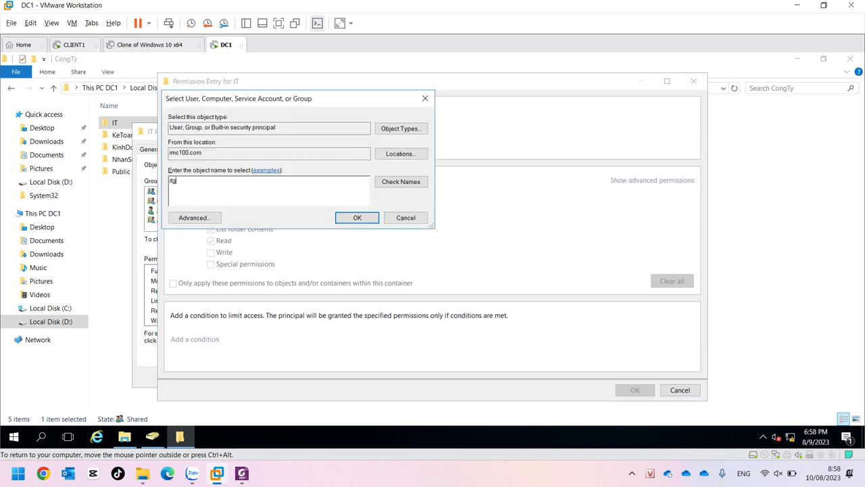
{"action": "key", "text": "BackSpace"}
{"action": "type", "text": "Group"}
{"action": "left_click", "coordinate": [357, 217]}
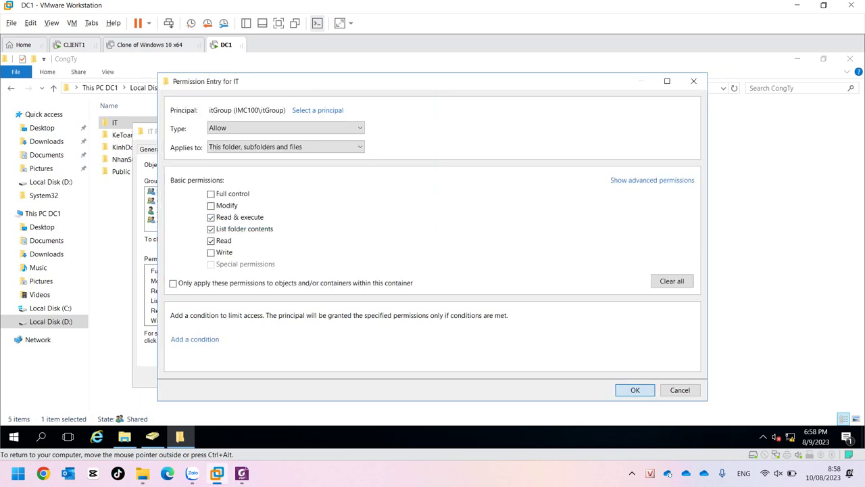
{"action": "left_click", "coordinate": [635, 390]}
{"action": "left_click", "coordinate": [545, 370]}
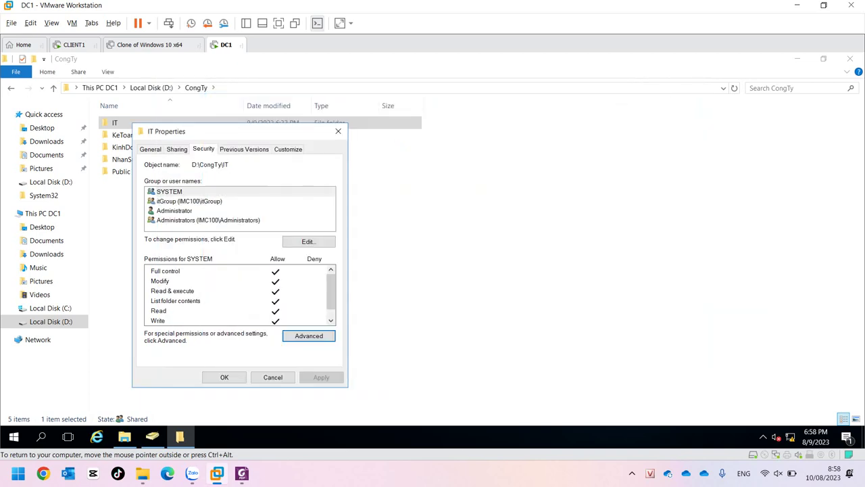
{"action": "left_click", "coordinate": [224, 377]}
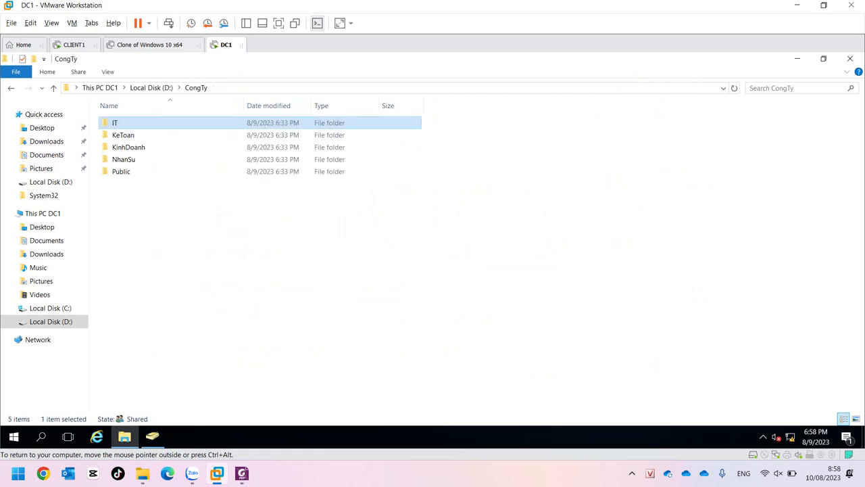
Switch to CLIENT1 and return to the \\192.168.100.2\CongTy share in Explorer.
{"action": "left_click", "coordinate": [75, 45]}
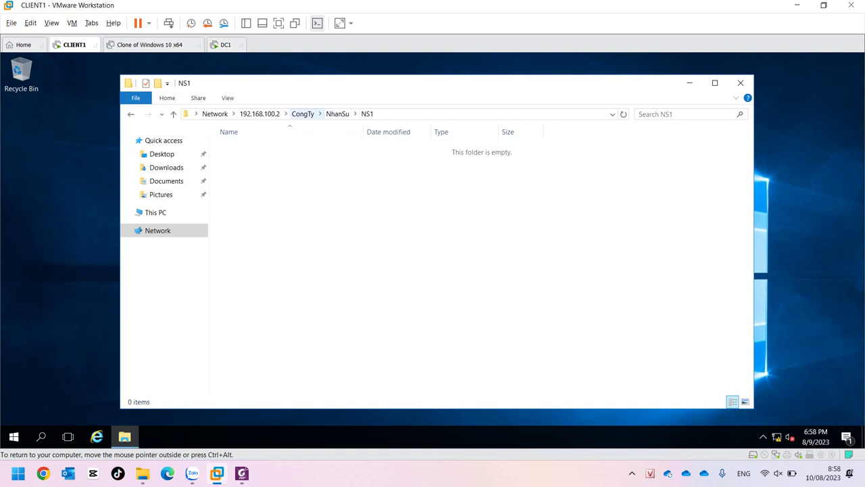
{"action": "left_click", "coordinate": [303, 113]}
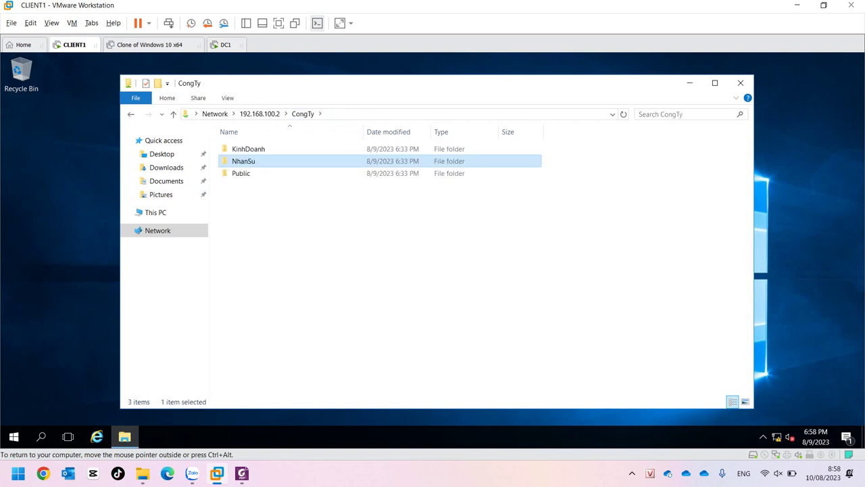
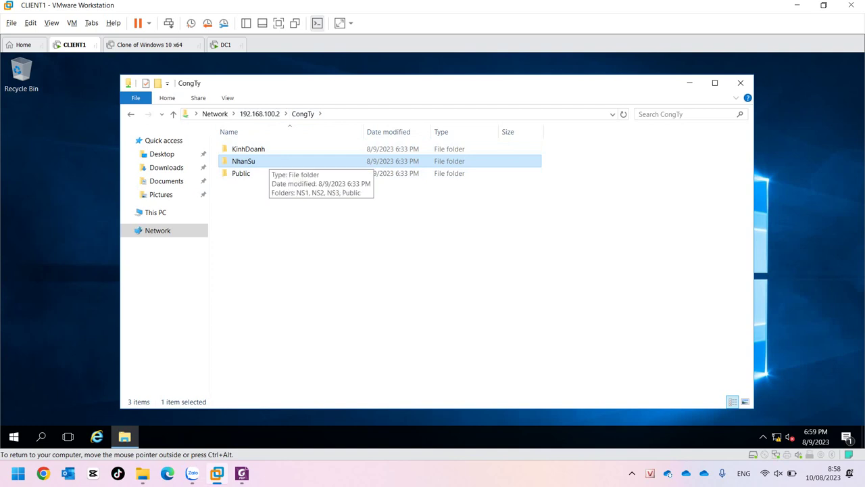
On CLIENT1, browse into KinhDoanh's KD1 folder, then return to the CongTy share.
{"action": "left_click", "coordinate": [248, 149]}
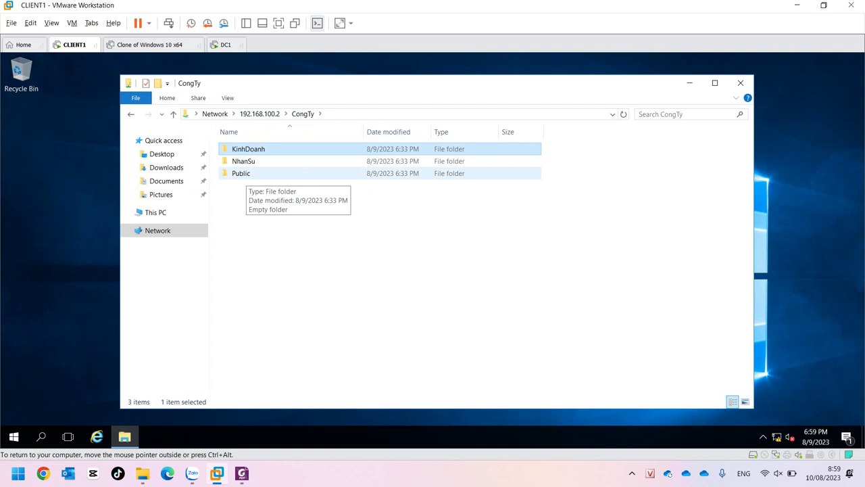
{"action": "key", "text": "ctrl+space"}
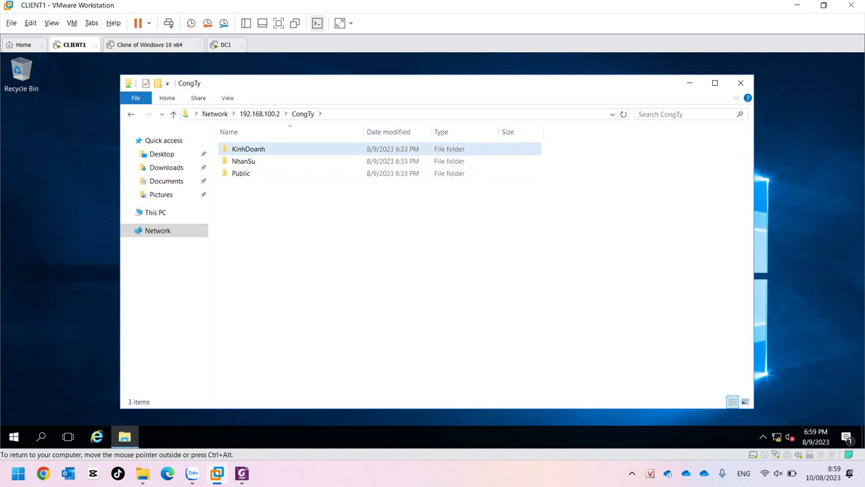
{"action": "double_click", "coordinate": [248, 149]}
{"action": "double_click", "coordinate": [244, 149]}
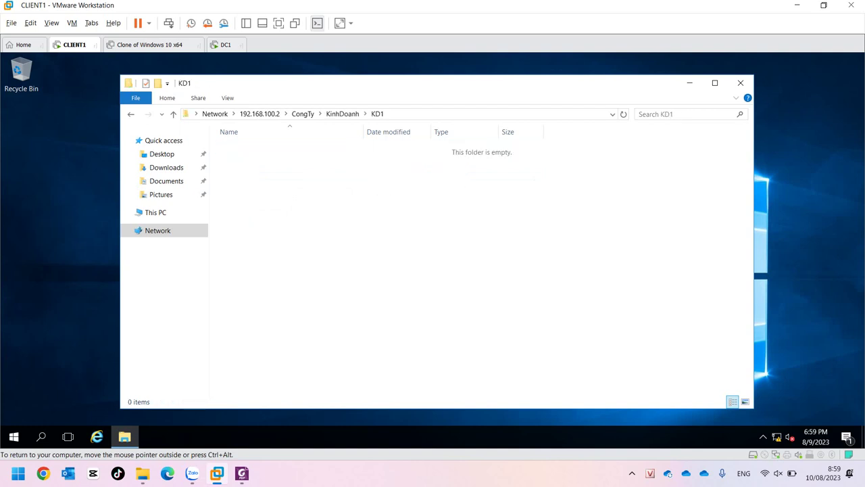
{"action": "left_click", "coordinate": [302, 113]}
In NhanSu > NS1, try to create a new shortcut and dismiss the access-denied message.
{"action": "left_click", "coordinate": [244, 160]}
{"action": "double_click", "coordinate": [243, 161]}
{"action": "double_click", "coordinate": [243, 149]}
{"action": "right_click", "coordinate": [332, 247]}
{"action": "mouse_move", "coordinate": [366, 356]}
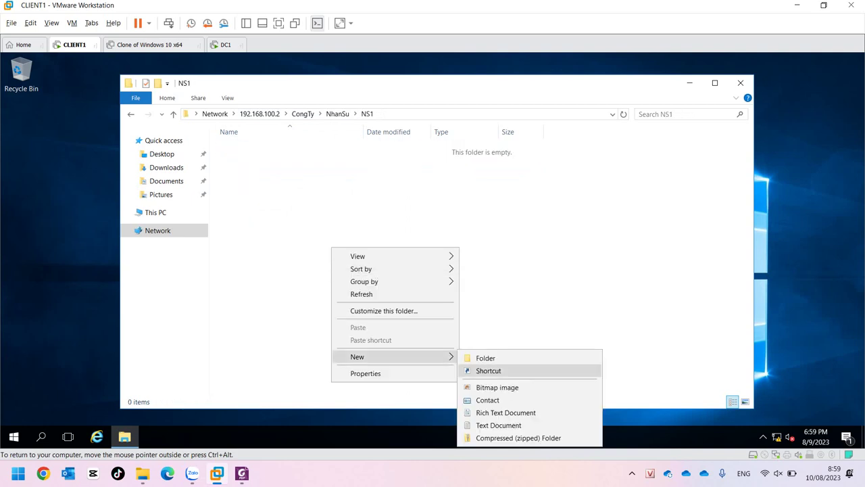
{"action": "left_click", "coordinate": [485, 357]}
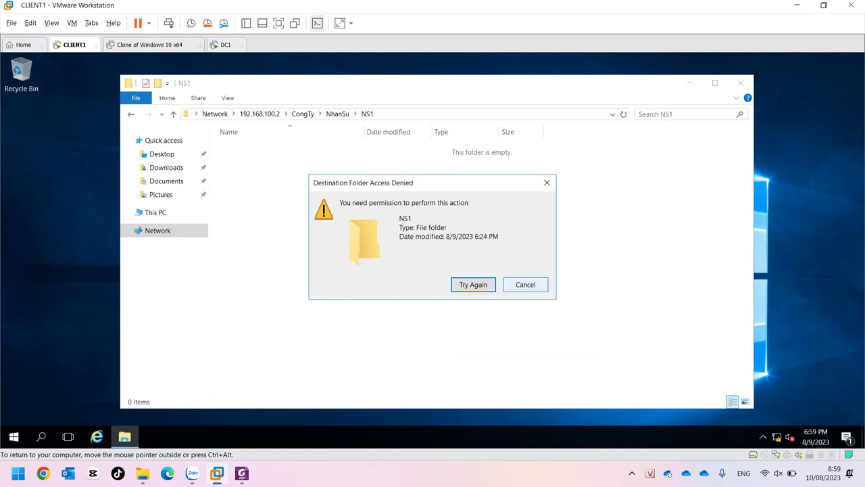
{"action": "left_click", "coordinate": [525, 284]}
Go back up to the CongTy share and switch to the DC1 machine.
{"action": "left_click", "coordinate": [338, 113]}
{"action": "left_click", "coordinate": [302, 114]}
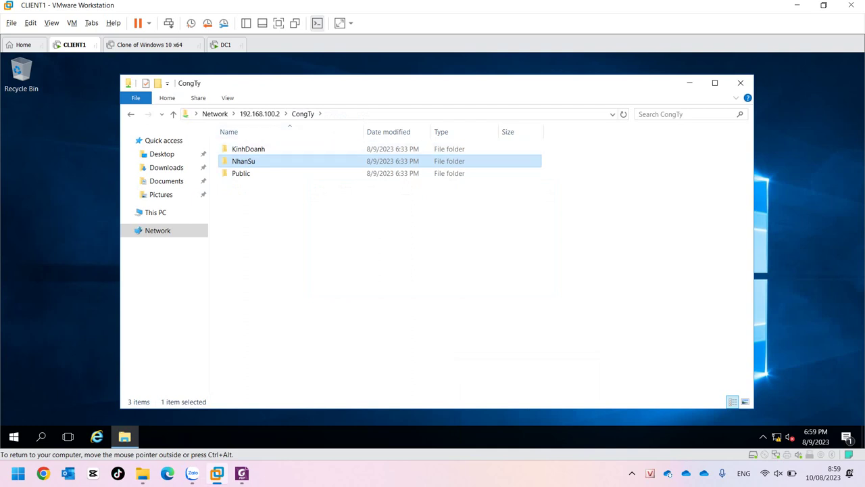
{"action": "left_click", "coordinate": [226, 45]}
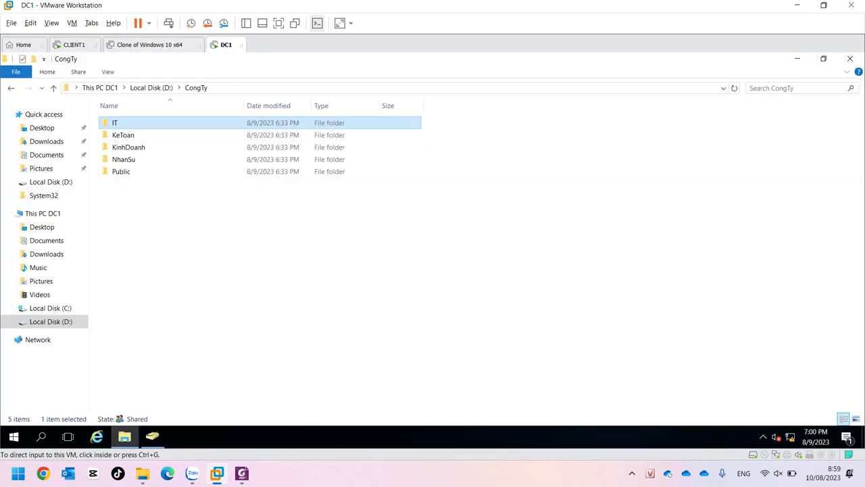
On DC1, open D:\CongTy\NhanSu and view nsGroup's permissions in NS1's Security tab.
{"action": "left_click", "coordinate": [123, 159]}
{"action": "double_click", "coordinate": [123, 159]}
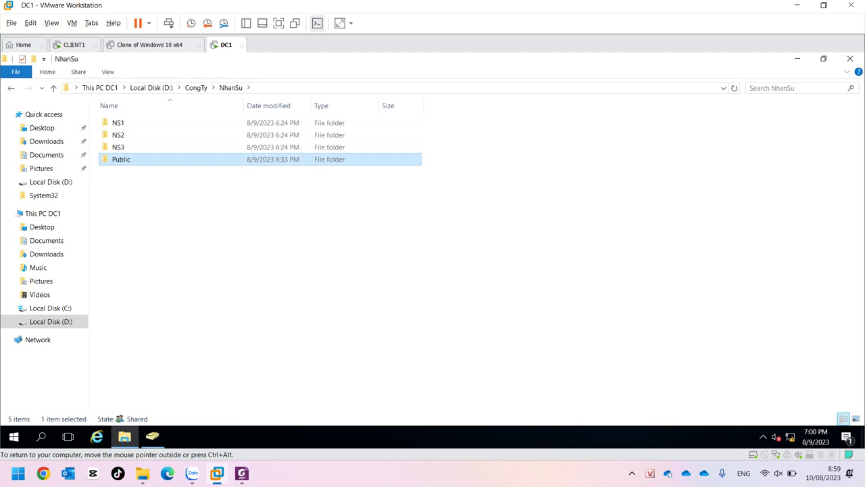
{"action": "left_click", "coordinate": [118, 123]}
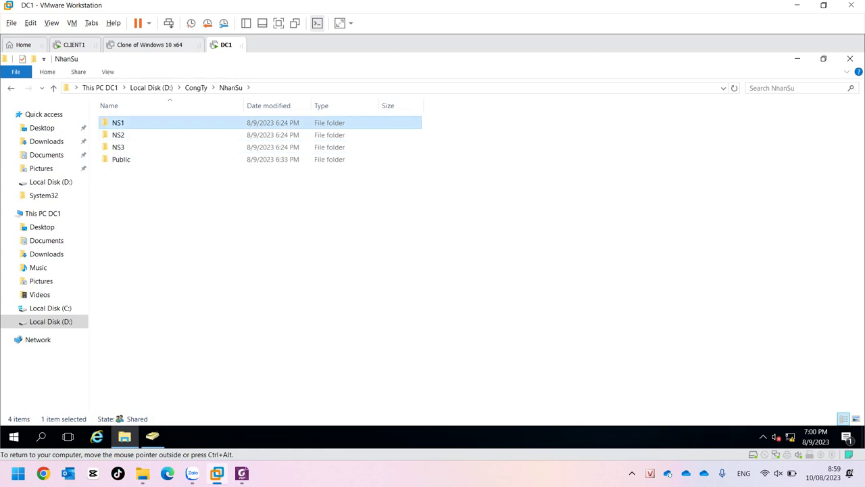
{"action": "right_click", "coordinate": [118, 121]}
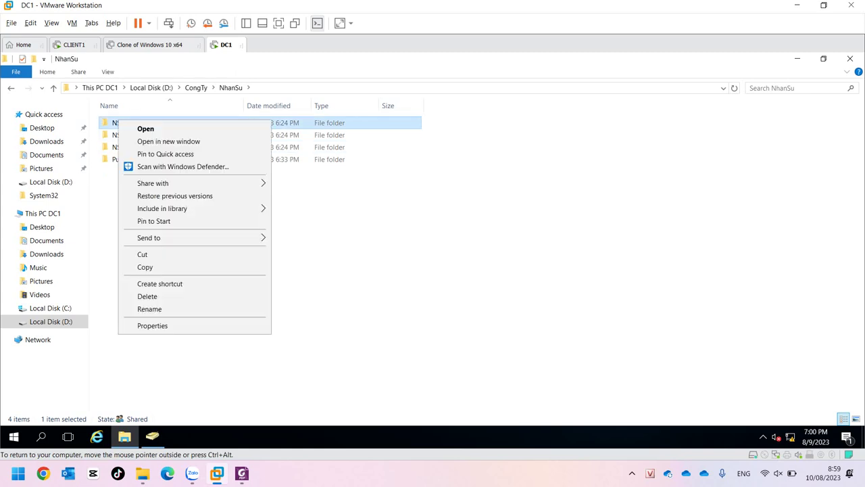
{"action": "left_click", "coordinate": [135, 325]}
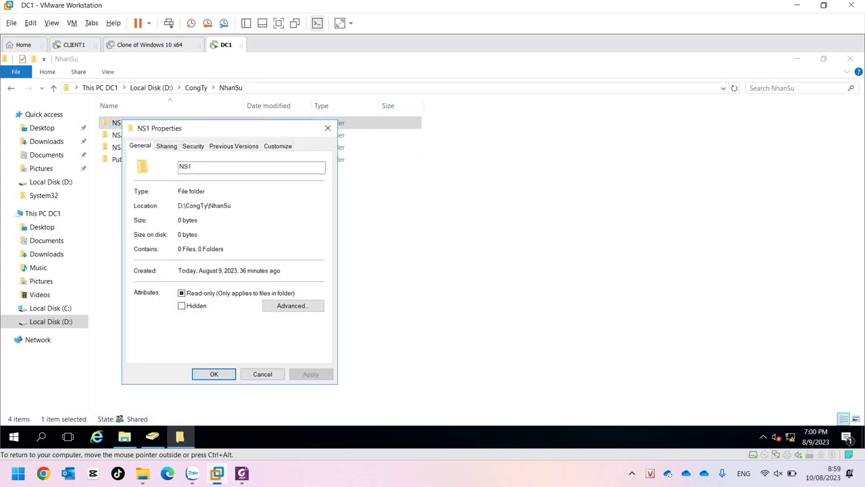
{"action": "left_click", "coordinate": [193, 146]}
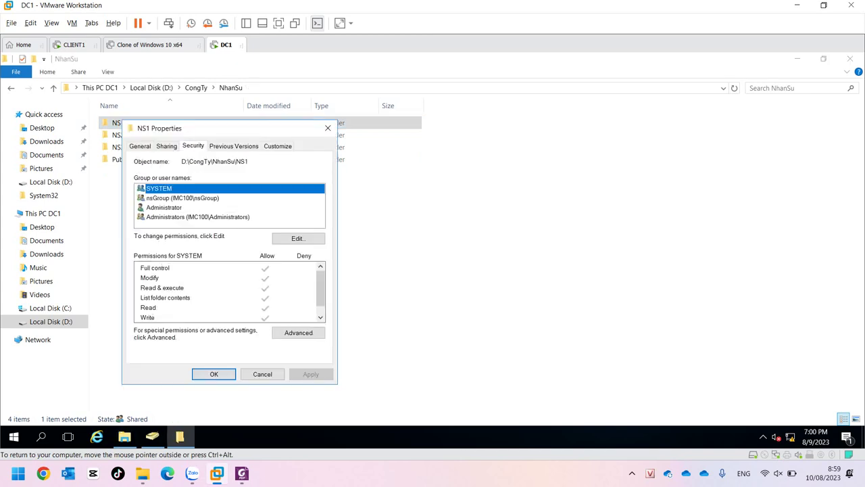
{"action": "left_click", "coordinate": [182, 197]}
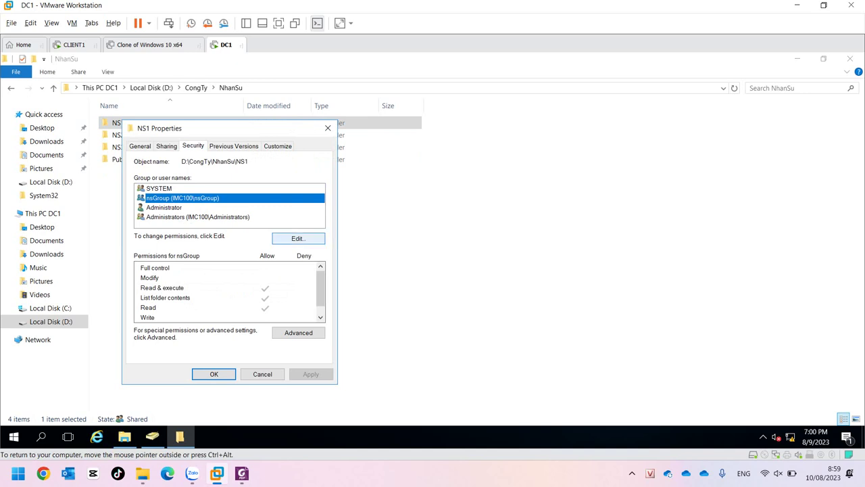
Try removing nsGroup from NS1, dismiss the inheritance error, cancel, and open Advanced security settings.
{"action": "left_click", "coordinate": [297, 238]}
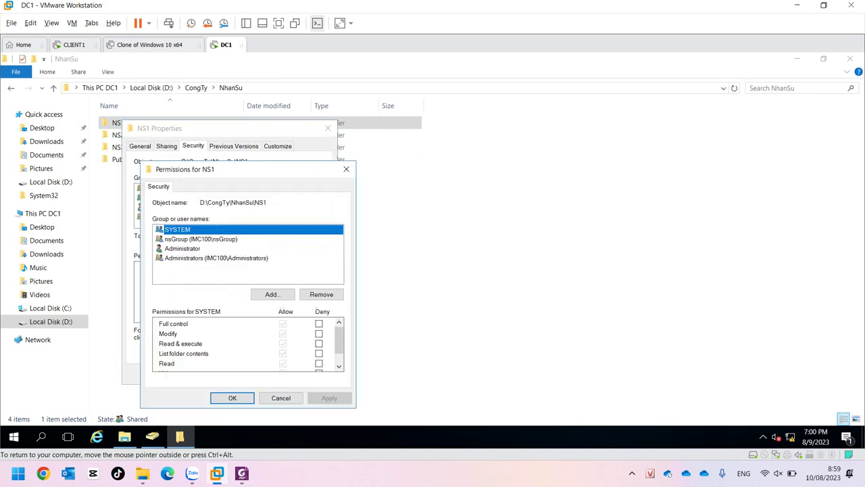
{"action": "left_click", "coordinate": [201, 239]}
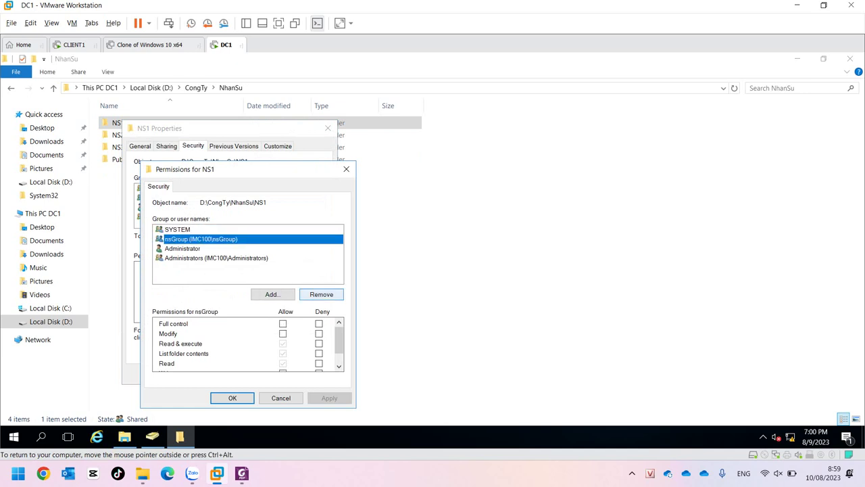
{"action": "left_click", "coordinate": [321, 294]}
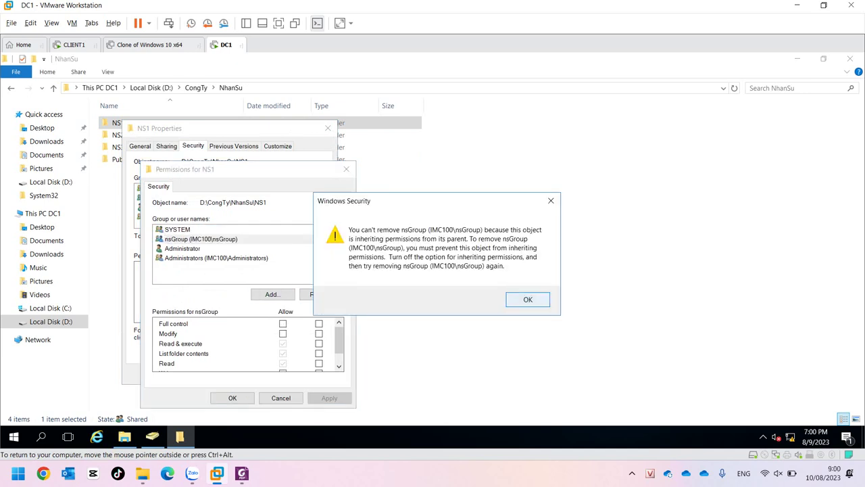
{"action": "left_click", "coordinate": [528, 299]}
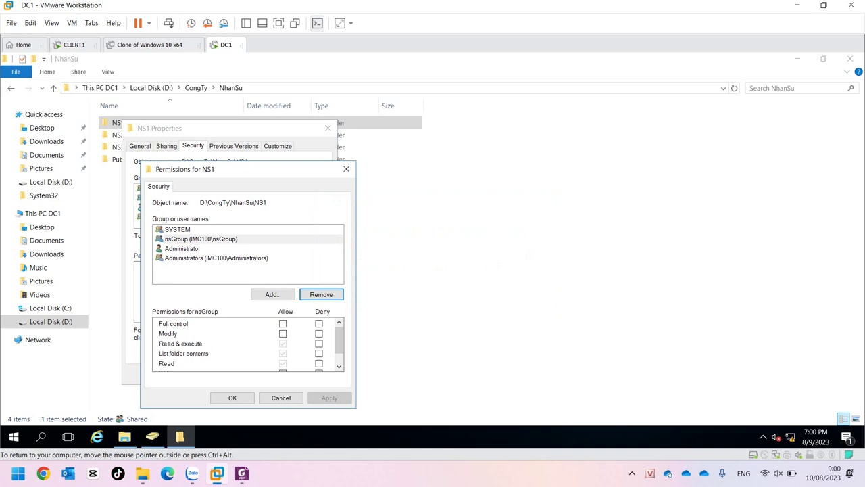
{"action": "left_click", "coordinate": [281, 397]}
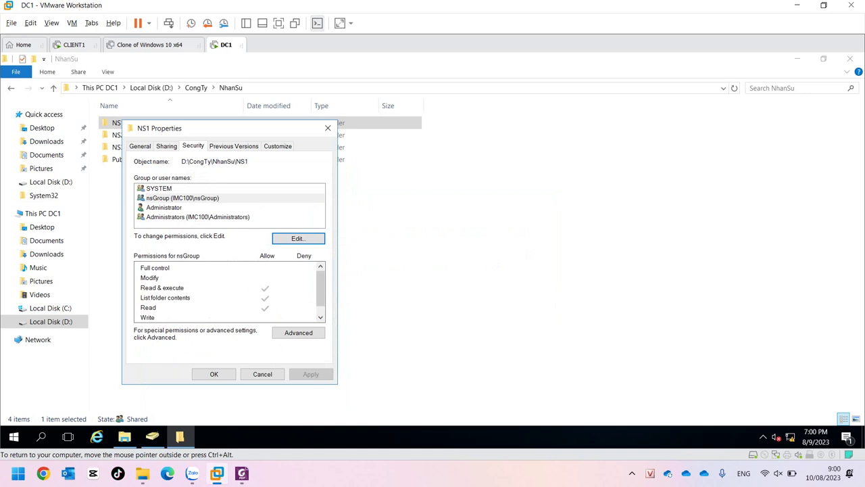
{"action": "left_click", "coordinate": [298, 332]}
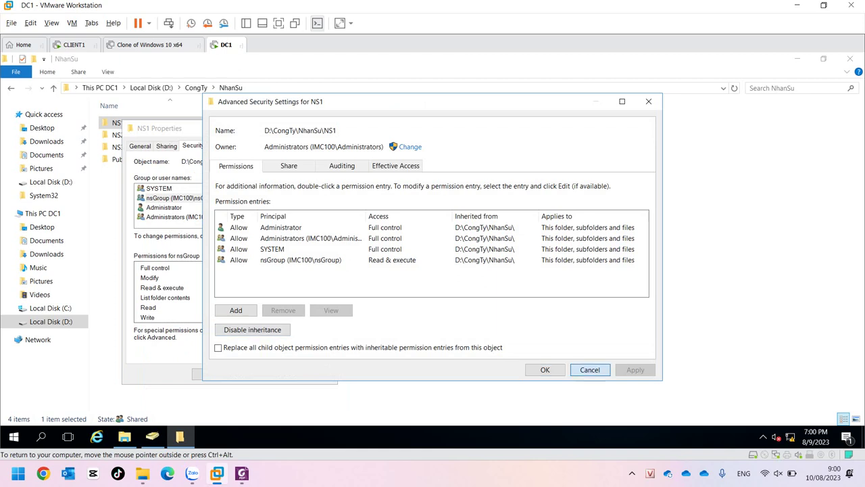
Disable inheritance on NS1, keeping inherited entries as explicit ones, and remove the nsGroup entry.
{"action": "left_click", "coordinate": [589, 369]}
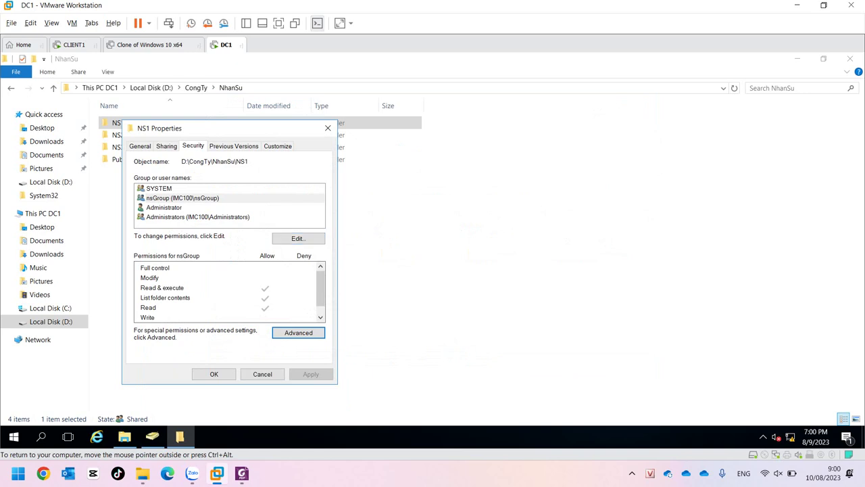
{"action": "left_click", "coordinate": [298, 332]}
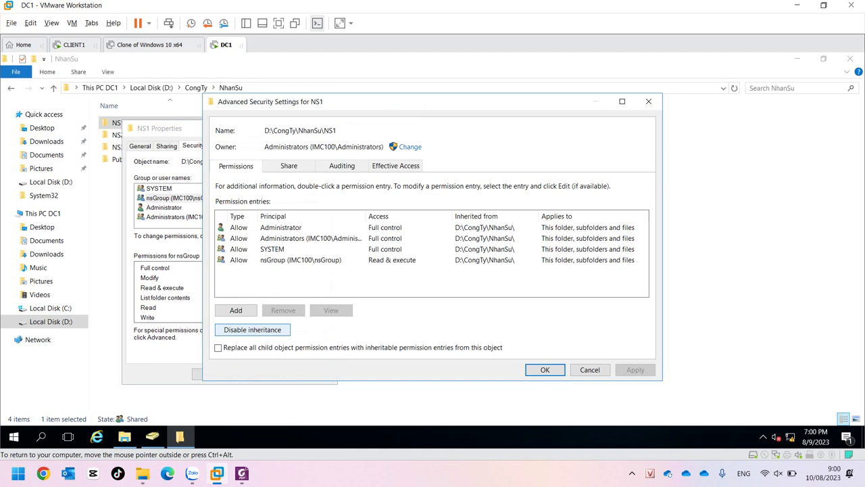
{"action": "left_click", "coordinate": [252, 330]}
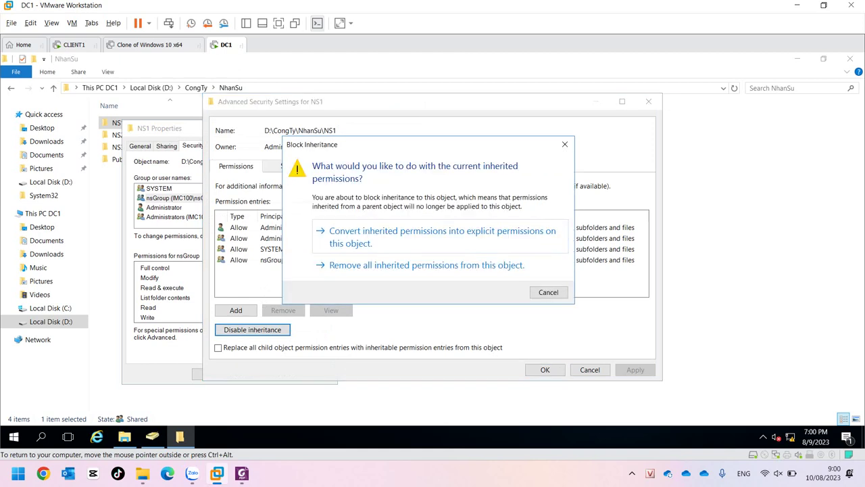
{"action": "key", "text": "Return"}
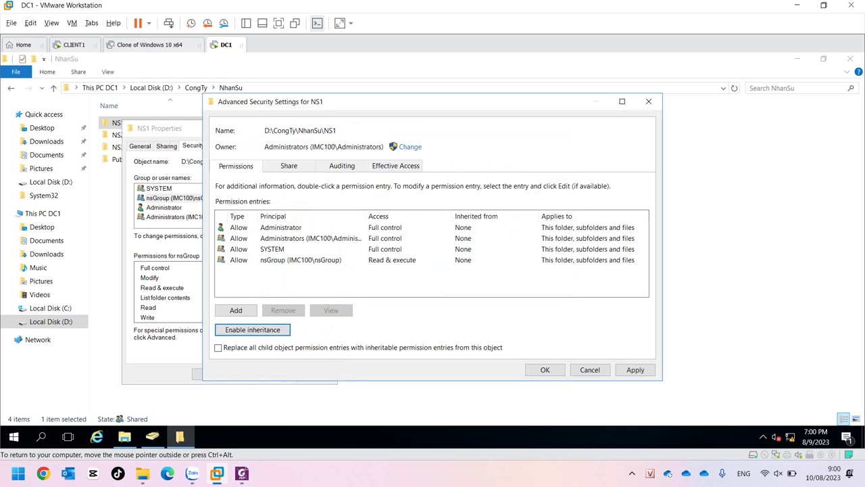
{"action": "left_click", "coordinate": [301, 260]}
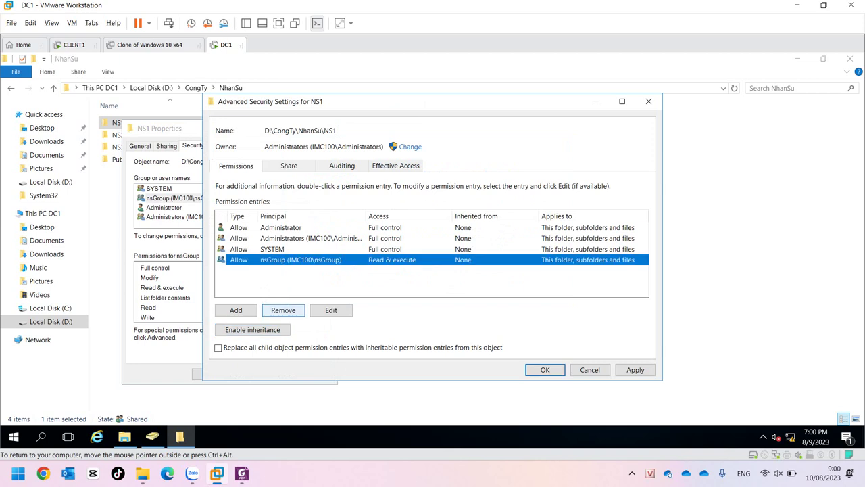
{"action": "left_click", "coordinate": [284, 310]}
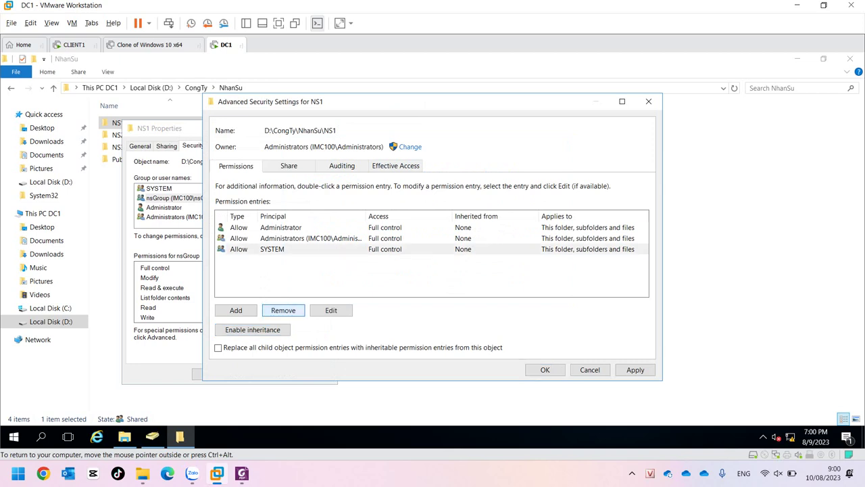
Add a permission entry giving user ns1 Full control over NS1 and confirm.
{"action": "left_click", "coordinate": [236, 309]}
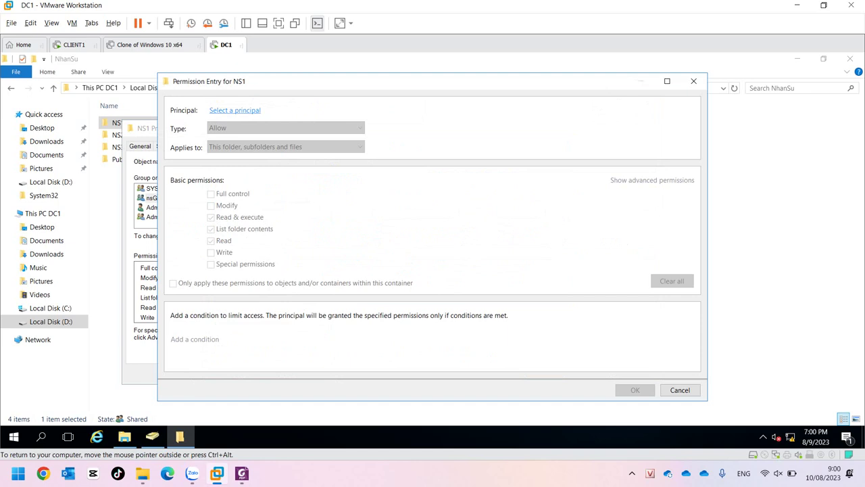
{"action": "left_click", "coordinate": [235, 111]}
{"action": "type", "text": "ns1"}
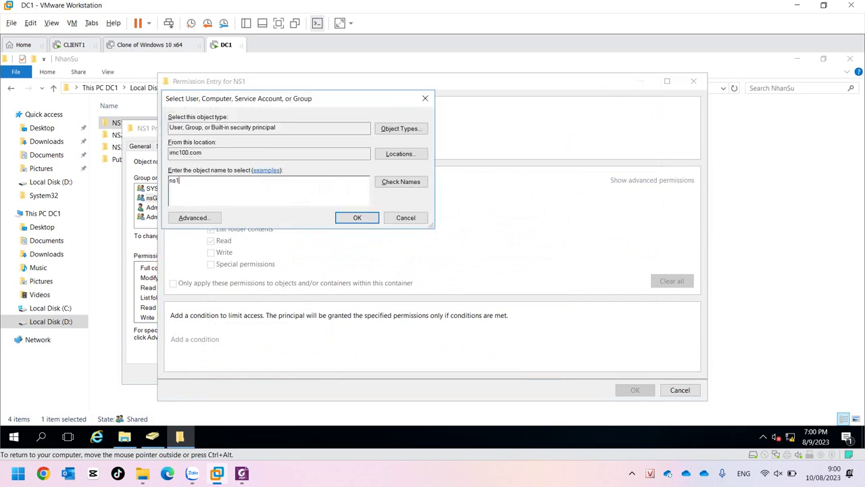
{"action": "key", "text": "alt+k"}
{"action": "key", "text": "Return"}
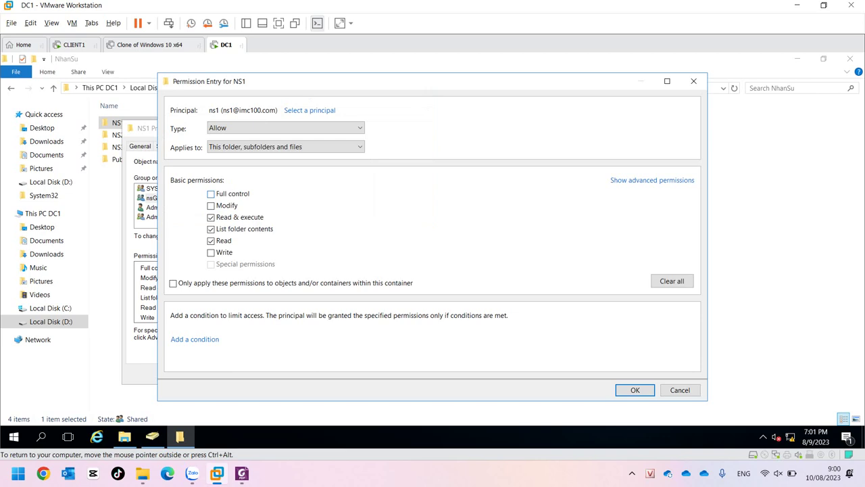
{"action": "left_click", "coordinate": [211, 194]}
{"action": "left_click", "coordinate": [635, 390]}
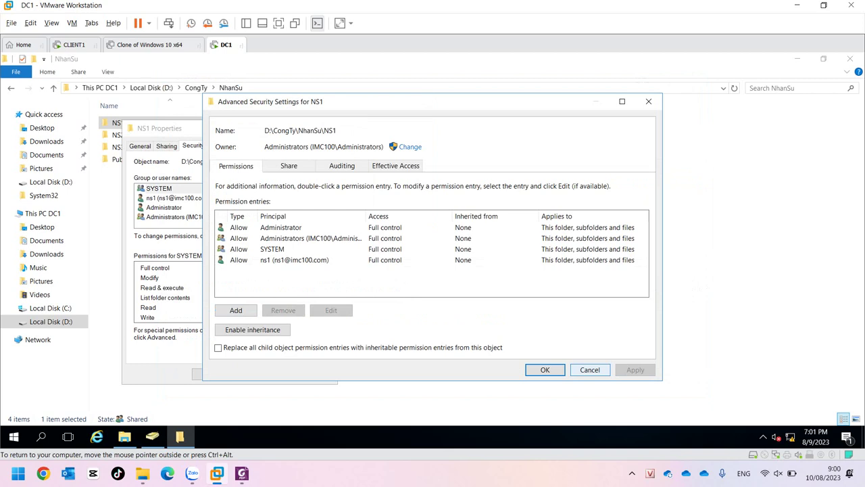
{"action": "key", "text": "Return"}
Apply NS1's properties, then from CLIENT1 try creating a folder in NhanSu > NS1 and get denied.
{"action": "left_click", "coordinate": [213, 374]}
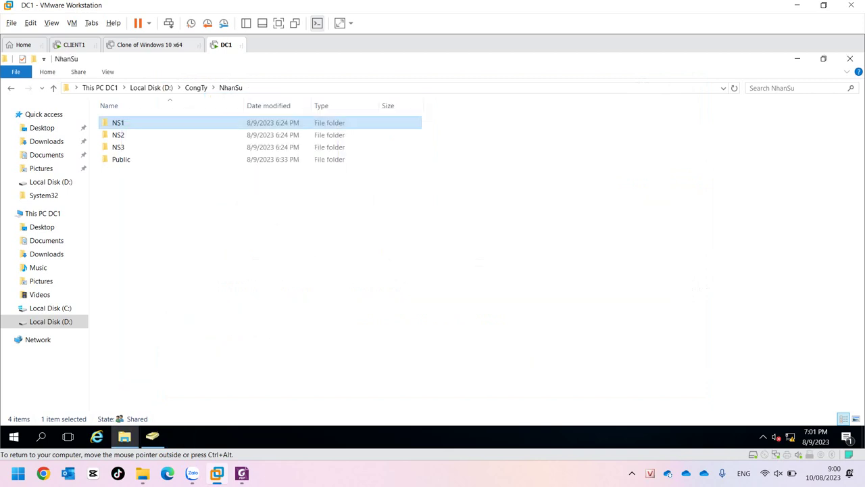
{"action": "left_click", "coordinate": [75, 45]}
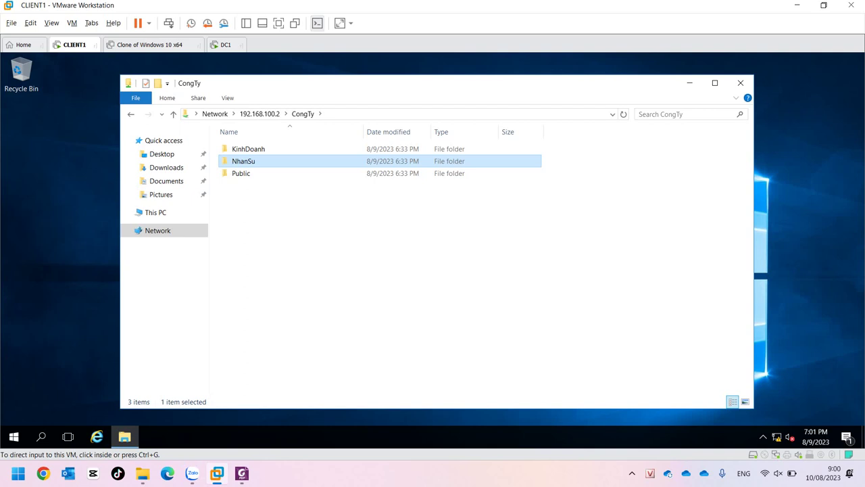
{"action": "key", "text": "ctrl+g"}
{"action": "double_click", "coordinate": [244, 161]}
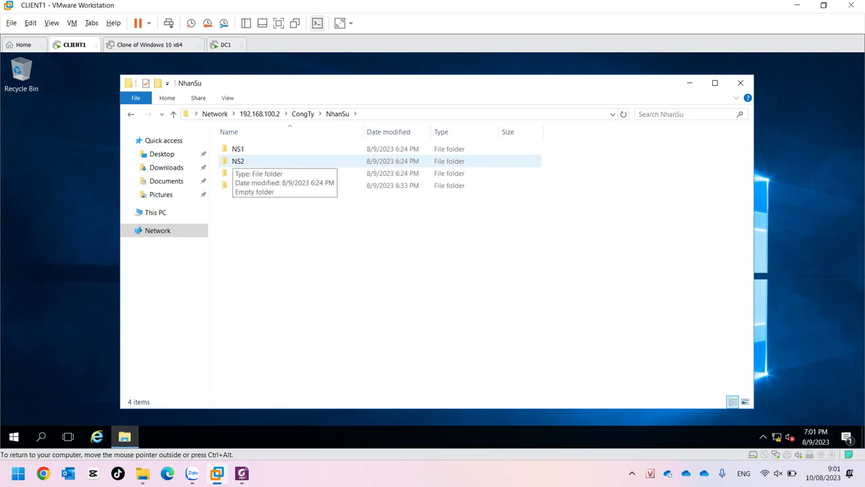
{"action": "double_click", "coordinate": [238, 149]}
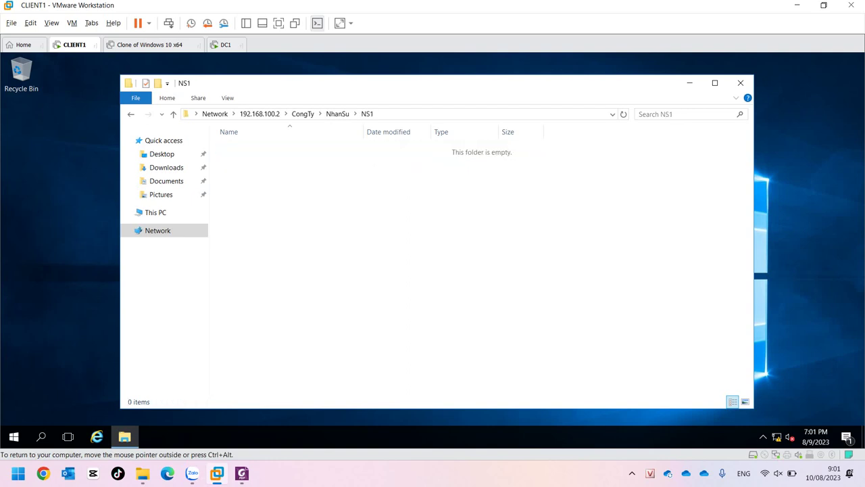
{"action": "right_click", "coordinate": [320, 259]}
{"action": "mouse_move", "coordinate": [378, 369]}
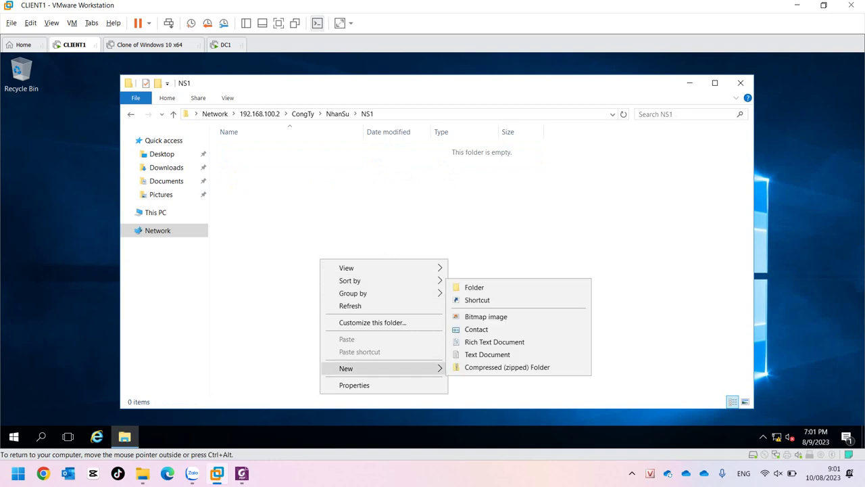
{"action": "left_click", "coordinate": [474, 288]}
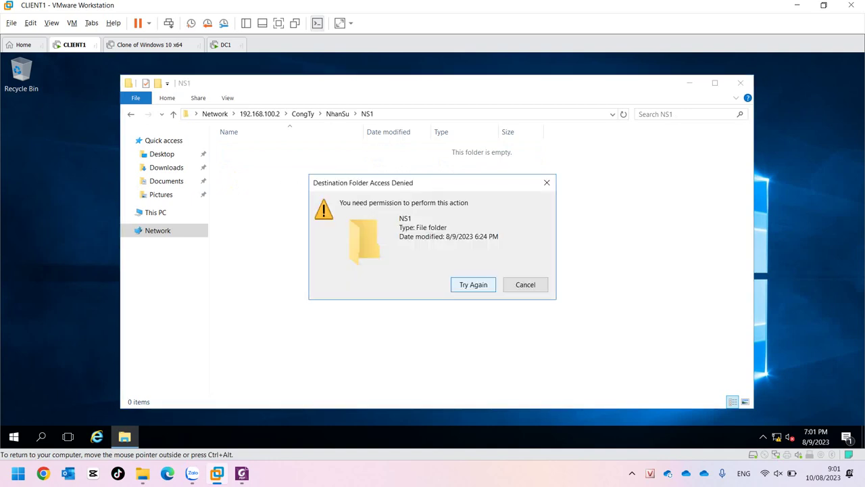
{"action": "left_click", "coordinate": [525, 284]}
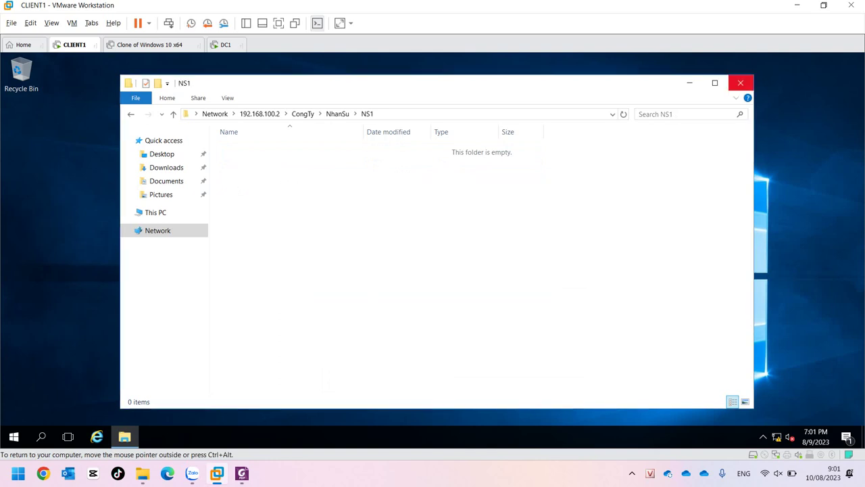
Re-open CongTy > NhanSu > NS1 from the server shares, retry New Folder, get denied, and return to DC1.
{"action": "left_click", "coordinate": [260, 114]}
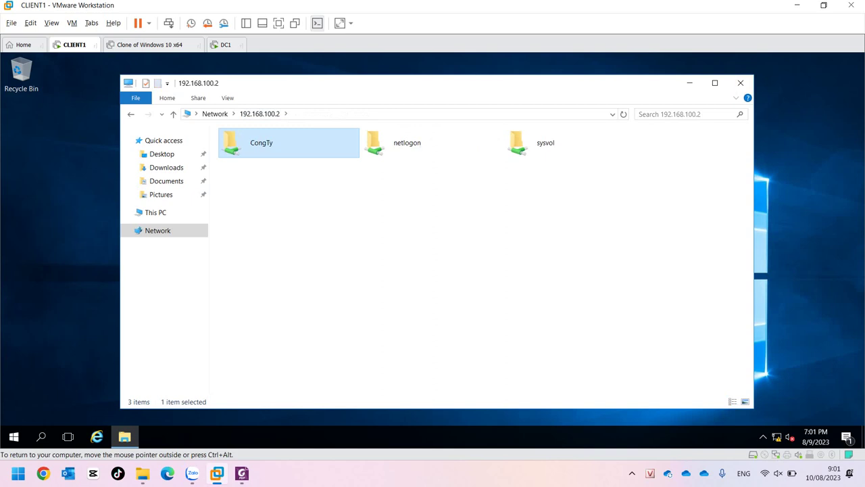
{"action": "key", "text": "Return"}
{"action": "double_click", "coordinate": [244, 161]}
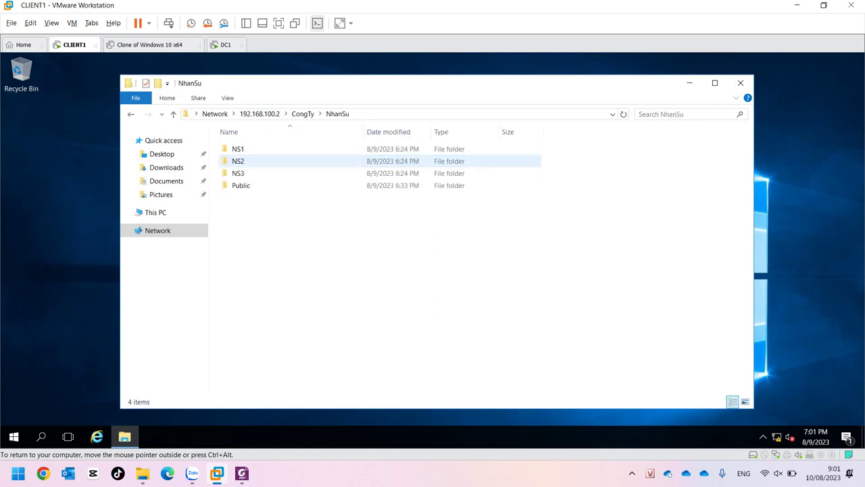
{"action": "double_click", "coordinate": [242, 148]}
{"action": "right_click", "coordinate": [295, 232]}
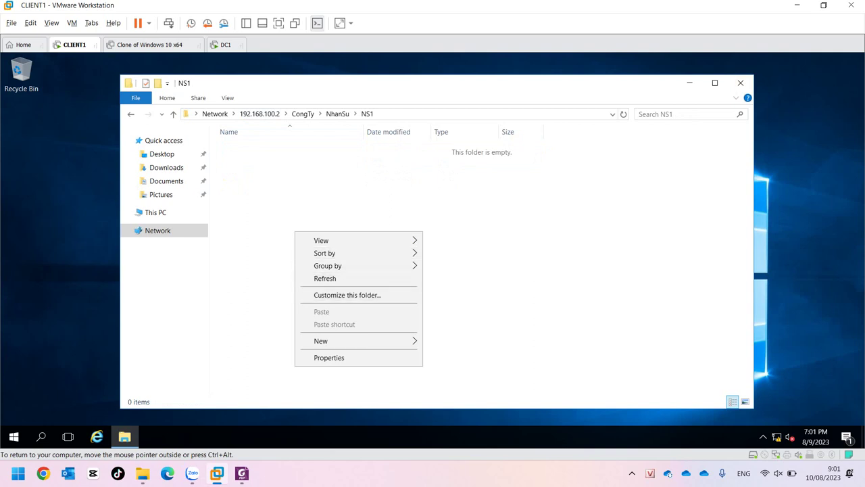
{"action": "mouse_move", "coordinate": [359, 341]}
{"action": "left_click", "coordinate": [450, 340]}
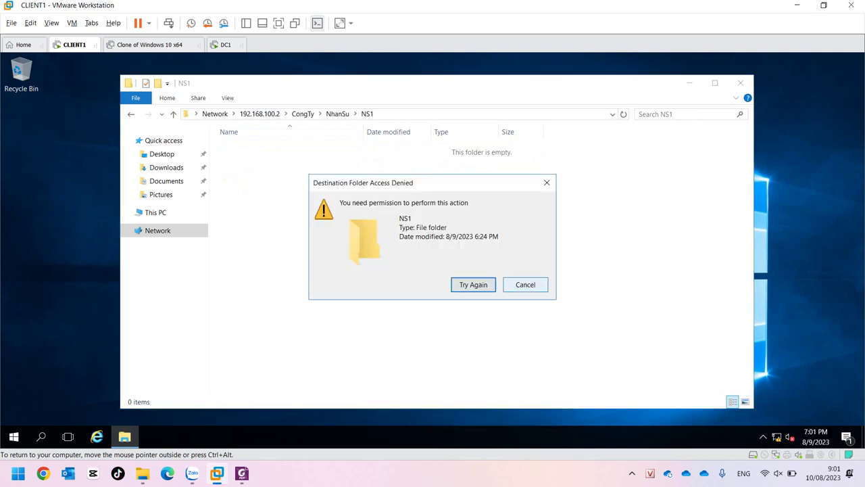
{"action": "left_click", "coordinate": [525, 285]}
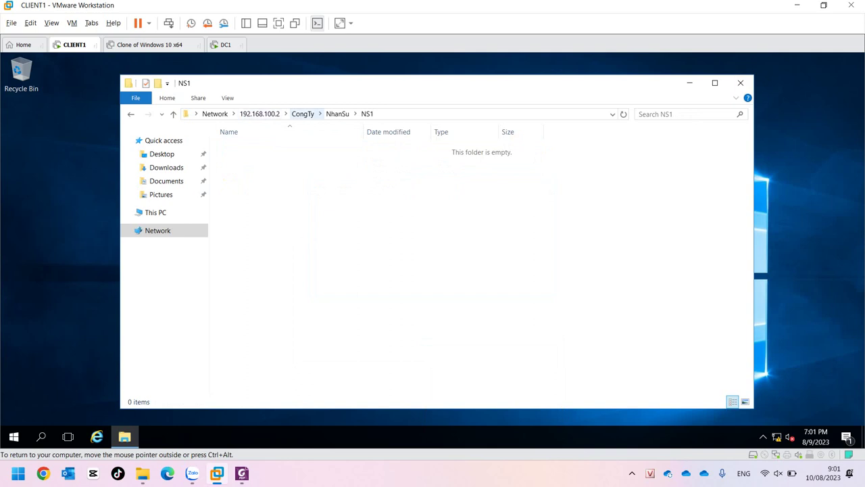
{"action": "left_click", "coordinate": [226, 45]}
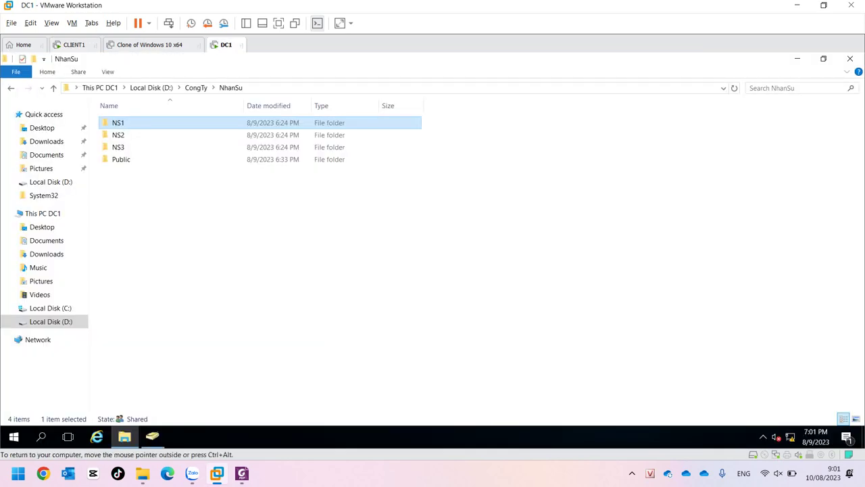
On DC1, create a folder named 'New folder' inside NS1, then check it from CLIENT1.
{"action": "key", "text": "Return"}
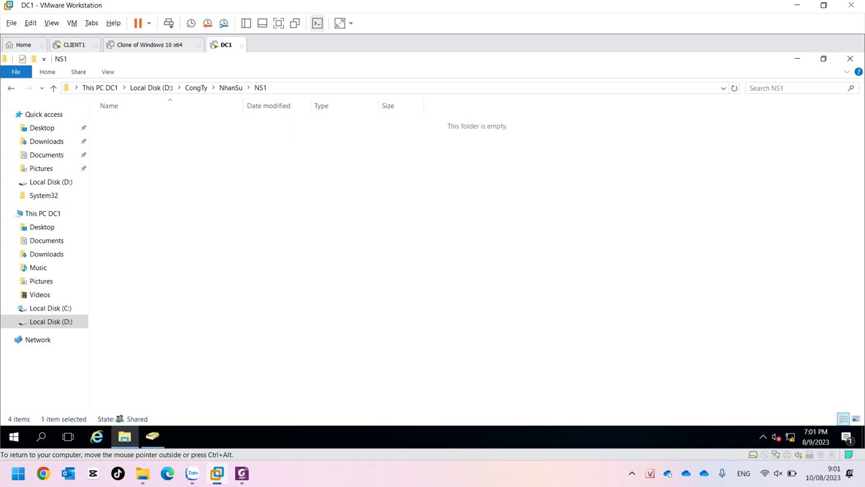
{"action": "right_click", "coordinate": [219, 237]}
{"action": "mouse_move", "coordinate": [284, 363]}
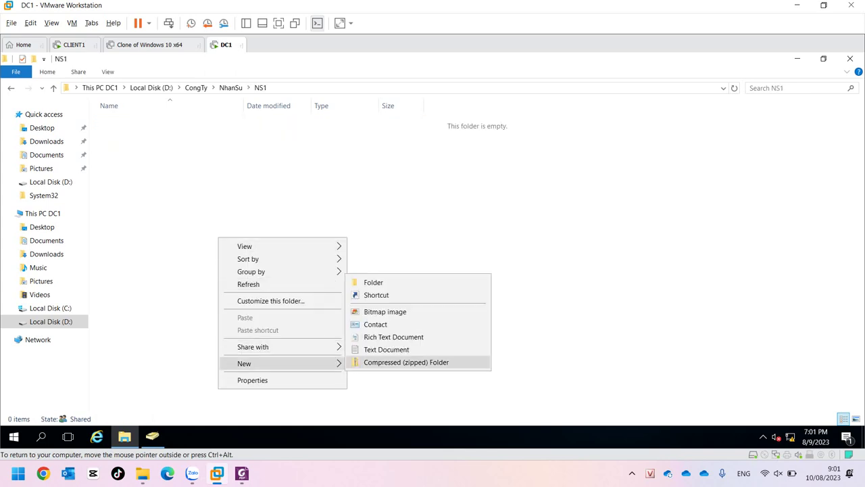
{"action": "left_click", "coordinate": [374, 282]}
{"action": "key", "text": "Return"}
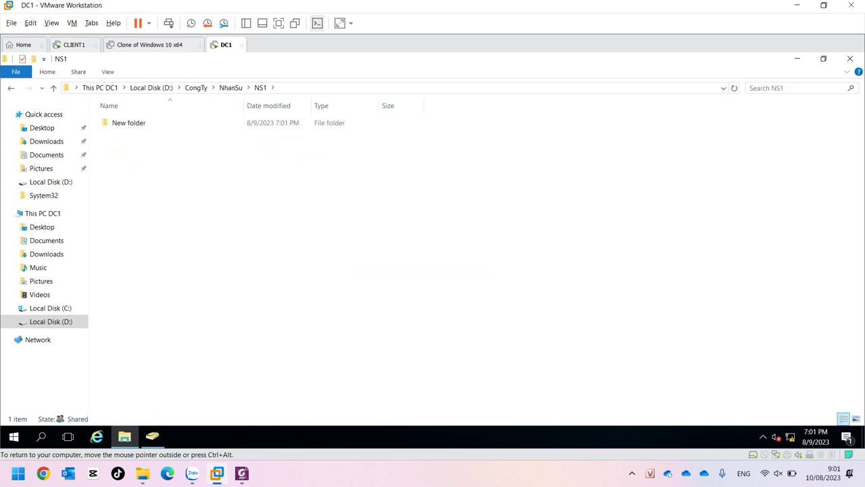
{"action": "left_click", "coordinate": [75, 45]}
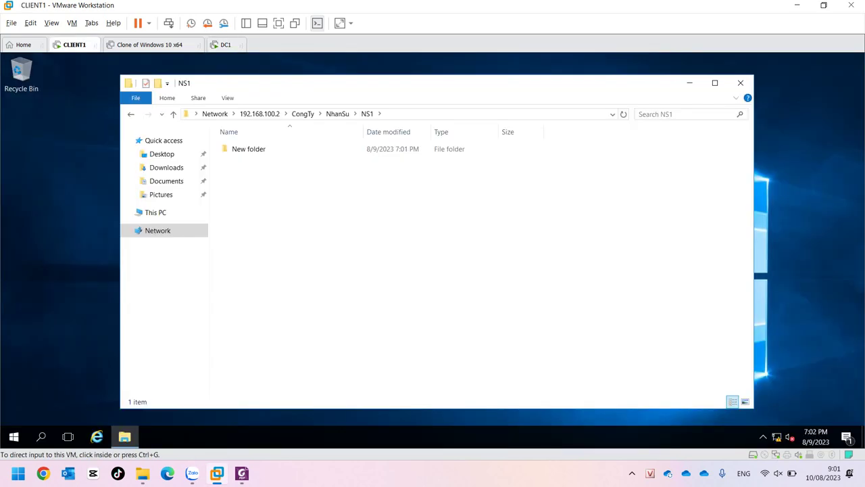
On DC1, review the ns1 user's permissions in NS1's Security tab, then go back to CLIENT1.
{"action": "left_click", "coordinate": [225, 44]}
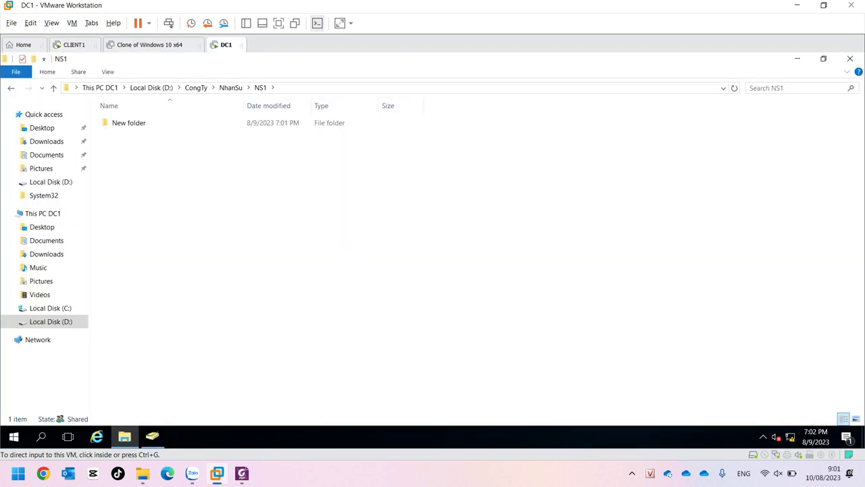
{"action": "left_click", "coordinate": [231, 87]}
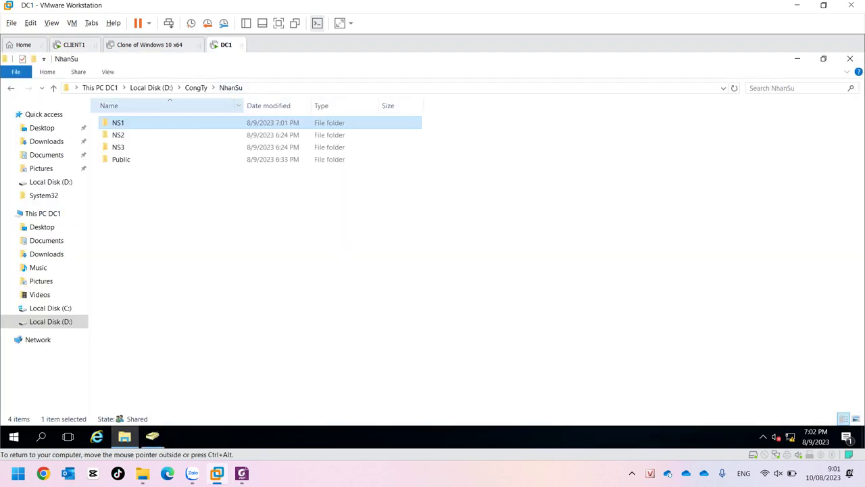
{"action": "right_click", "coordinate": [116, 124]}
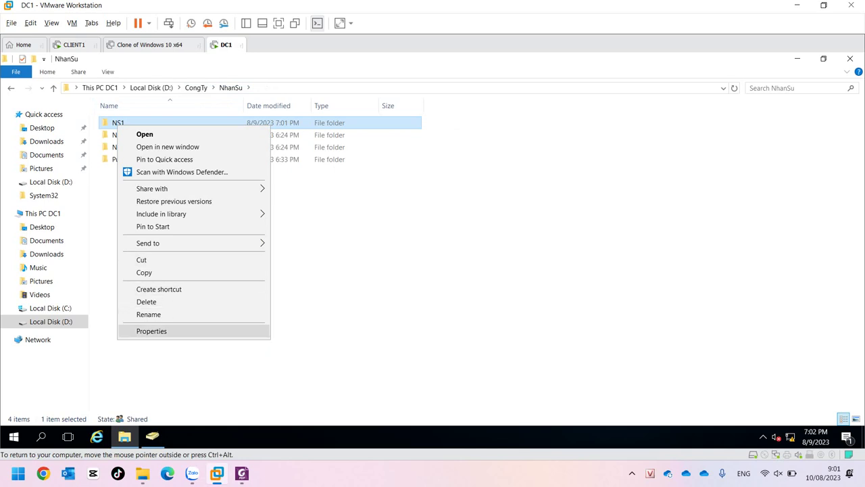
{"action": "left_click", "coordinate": [155, 331]}
{"action": "left_click", "coordinate": [192, 152]}
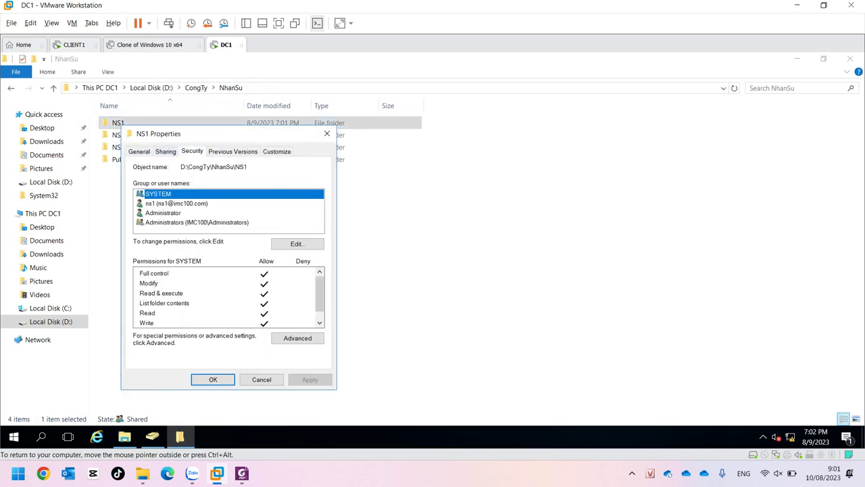
{"action": "left_click", "coordinate": [176, 203]}
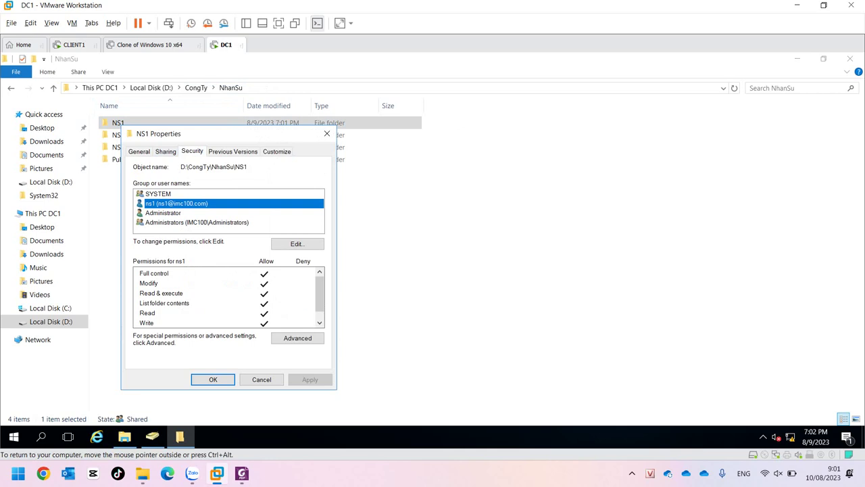
{"action": "key", "text": "Return"}
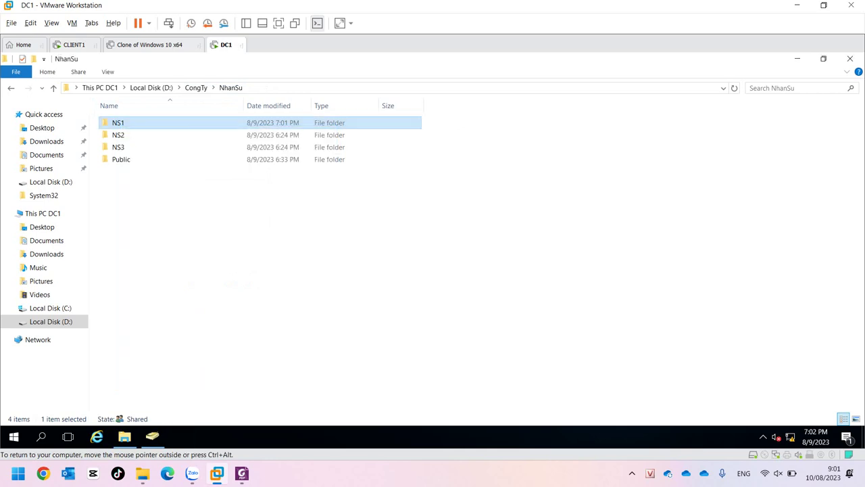
{"action": "left_click", "coordinate": [74, 45]}
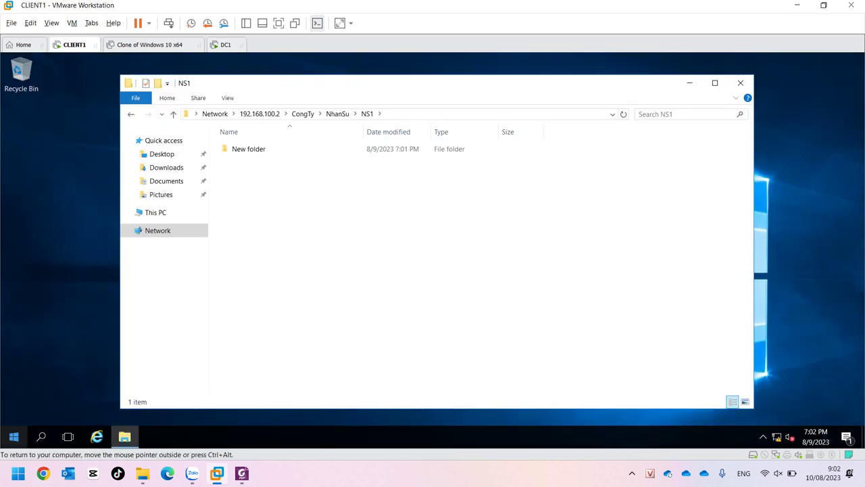
On DC1, run a forced group policy update (gpupdate /force) from the Run box.
{"action": "left_click", "coordinate": [14, 436]}
{"action": "left_click", "coordinate": [14, 357]}
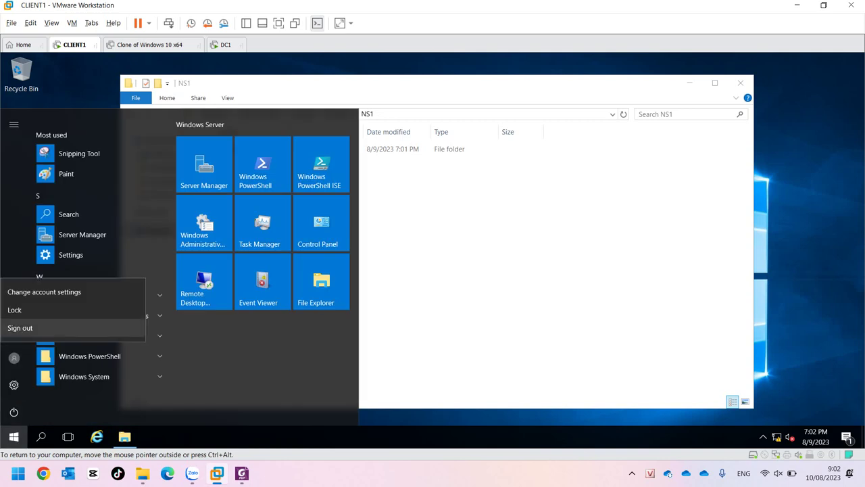
{"action": "left_click", "coordinate": [226, 45]}
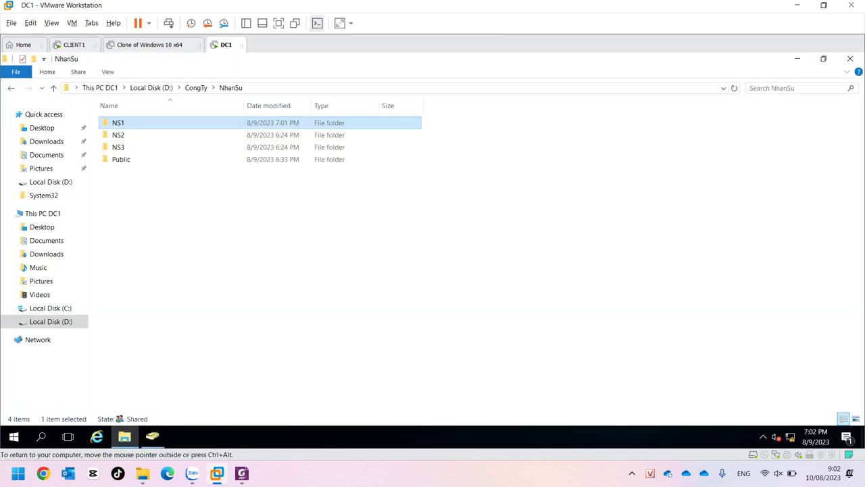
{"action": "key", "text": "super+r"}
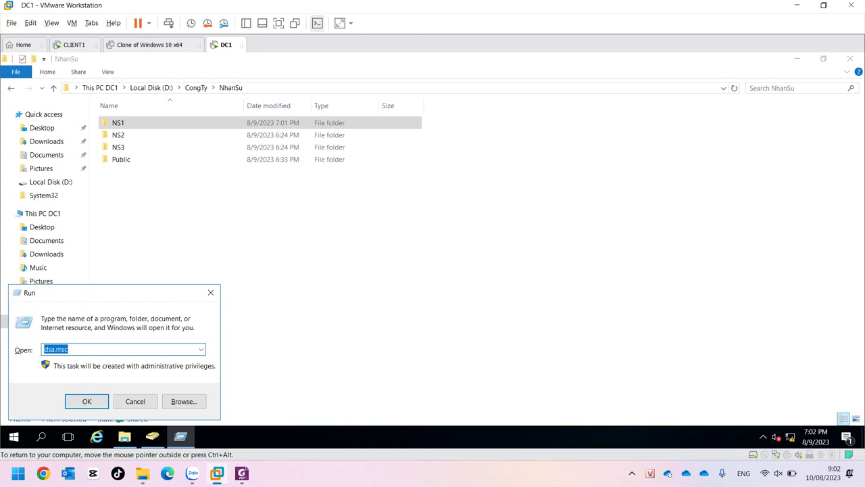
{"action": "type", "text": "g"}
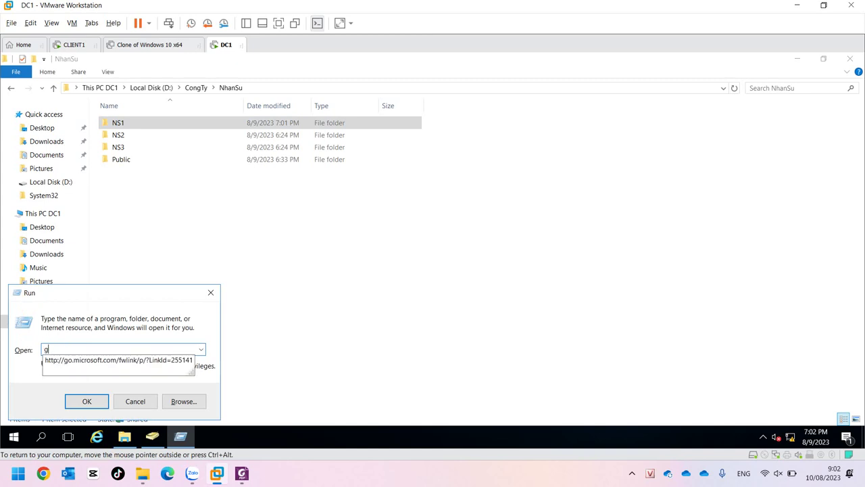
{"action": "type", "text": "pudate"}
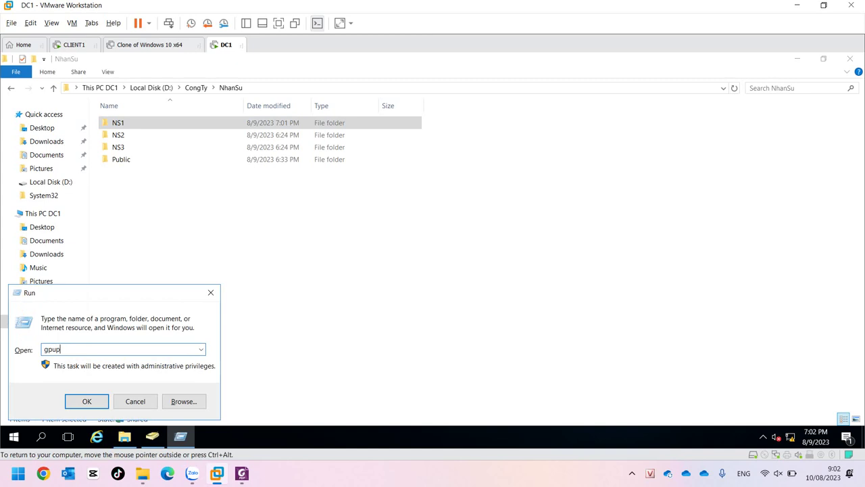
{"action": "type", "text": " /force"}
{"action": "key", "text": "Return"}
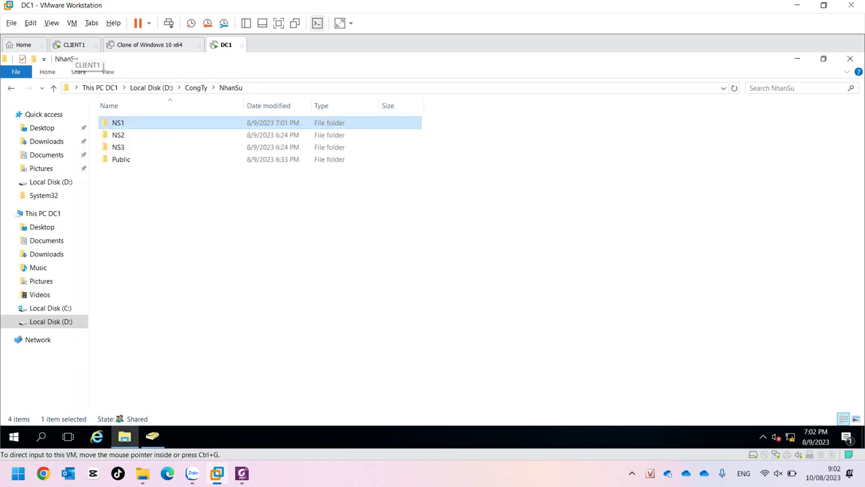
On CLIENT1, try creating a new folder in NS1 and dismiss the access-denied warning.
{"action": "left_click", "coordinate": [74, 44]}
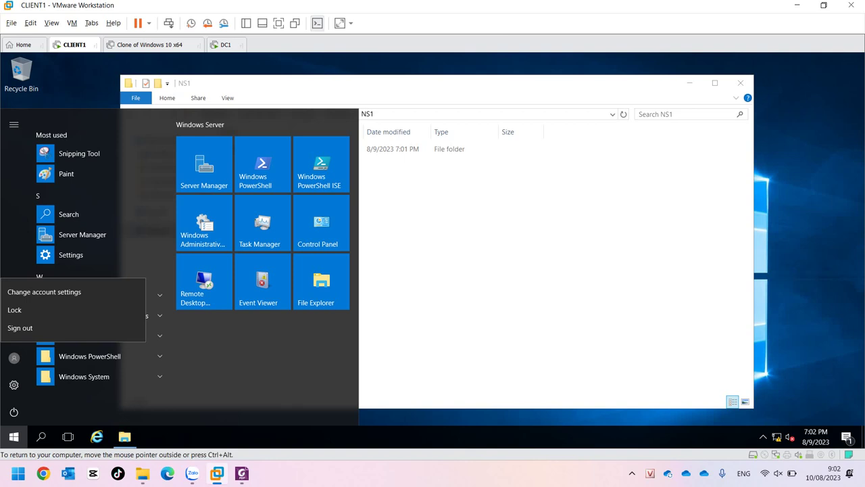
{"action": "key", "text": "Escape"}
{"action": "right_click", "coordinate": [292, 227]}
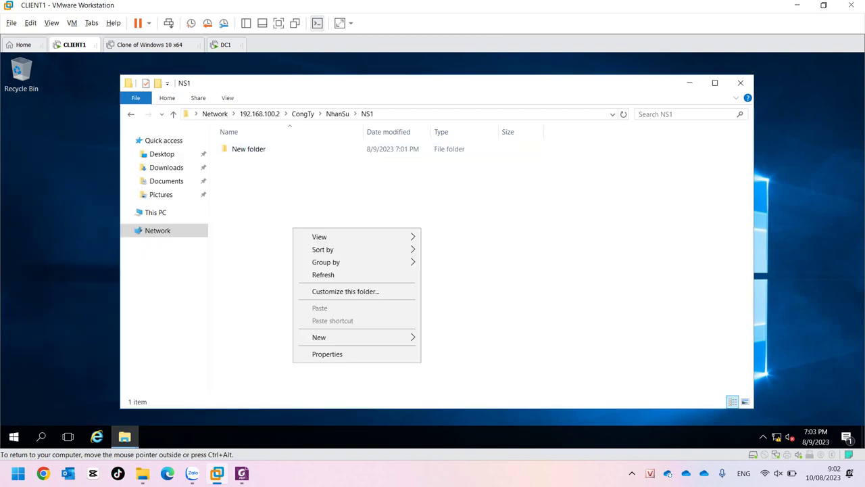
{"action": "mouse_move", "coordinate": [318, 336]}
{"action": "left_click", "coordinate": [443, 338]}
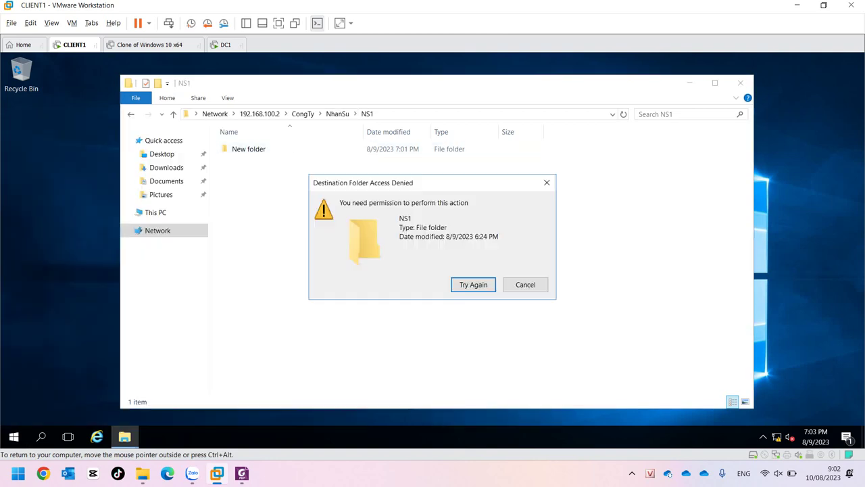
{"action": "left_click", "coordinate": [521, 284]}
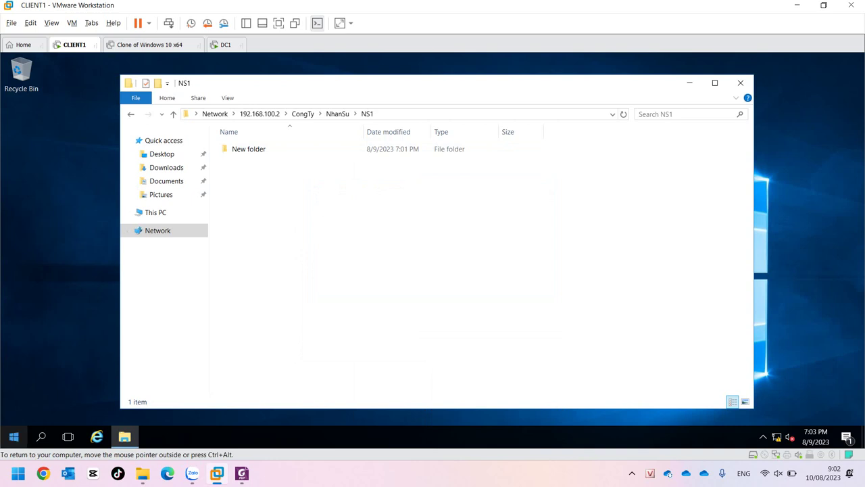
Sign out of CLIENT1 and sign back in as domain user ns1 with the account password.
{"action": "left_click", "coordinate": [14, 436]}
{"action": "left_click", "coordinate": [14, 357]}
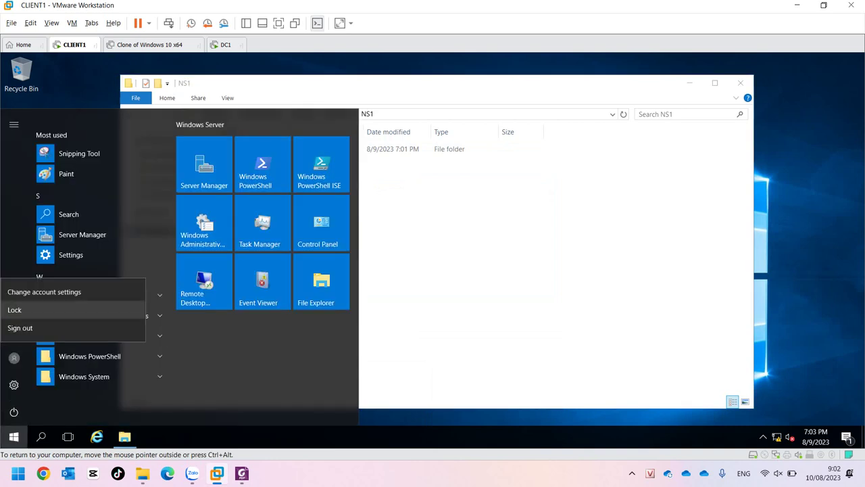
{"action": "left_click", "coordinate": [21, 328]}
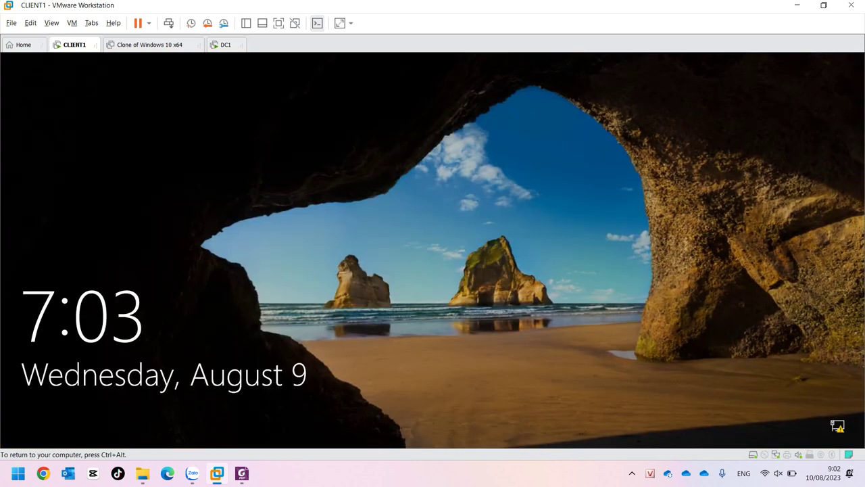
{"action": "key", "text": "space"}
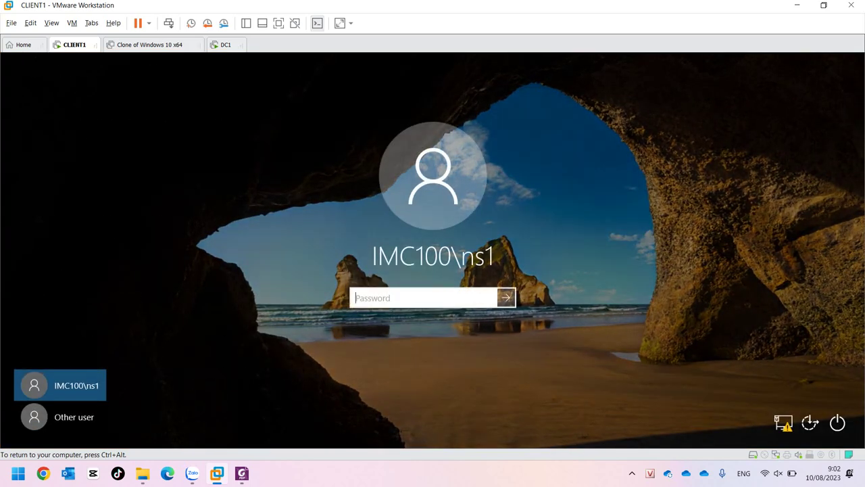
{"action": "type", "text": "••••••••••"}
{"action": "key", "text": "Return"}
{"action": "key", "text": "Return"}
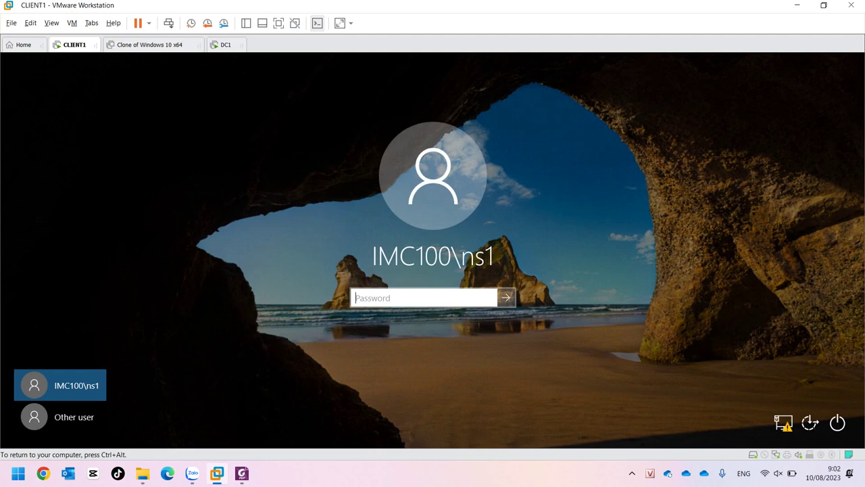
{"action": "type", "text": "••••••••"}
{"action": "key", "text": "Return"}
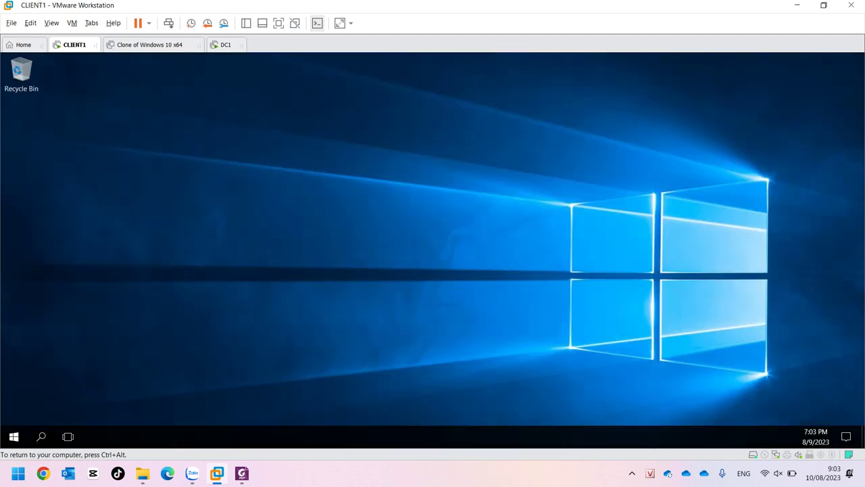
Open a maximized File Explorer on CLIENT1 and browse to \\192.168.100.2.
{"action": "left_click", "coordinate": [124, 436]}
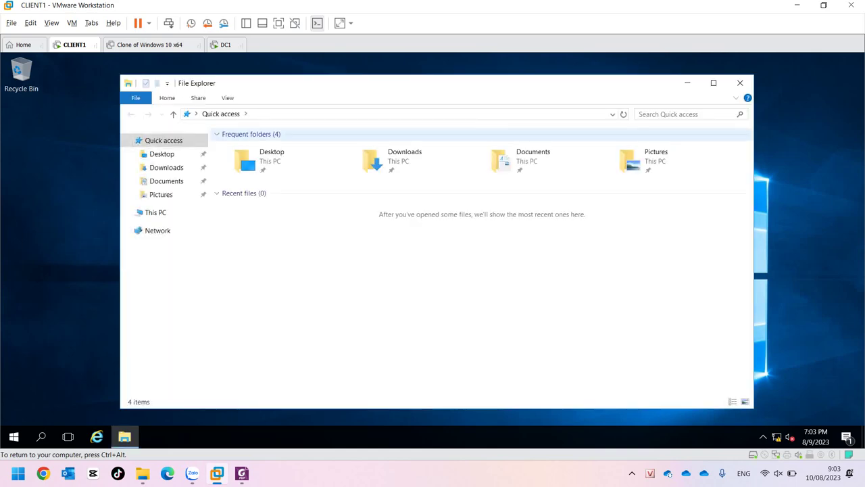
{"action": "left_click", "coordinate": [713, 82]}
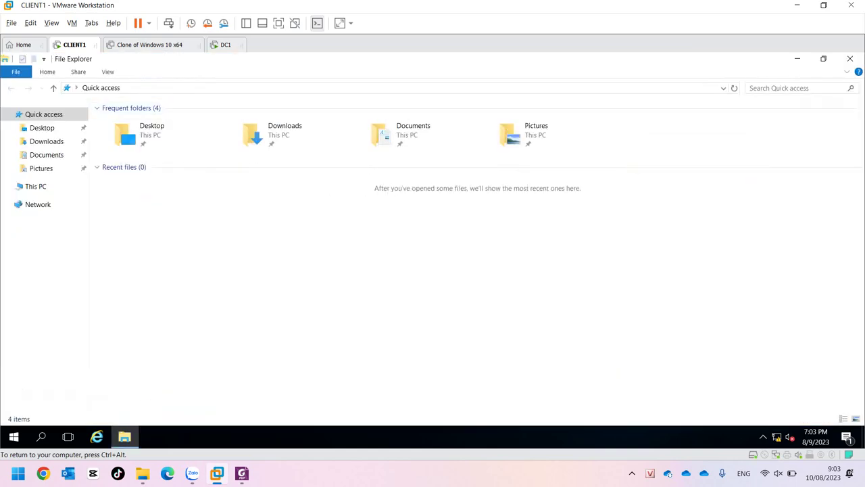
{"action": "key", "text": "alt+d"}
{"action": "type", "text": "\\\\"}
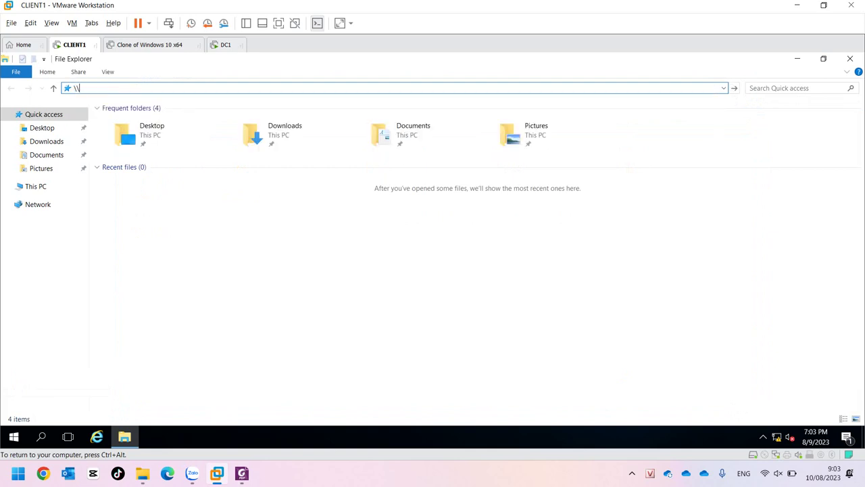
{"action": "type", "text": "192.1"}
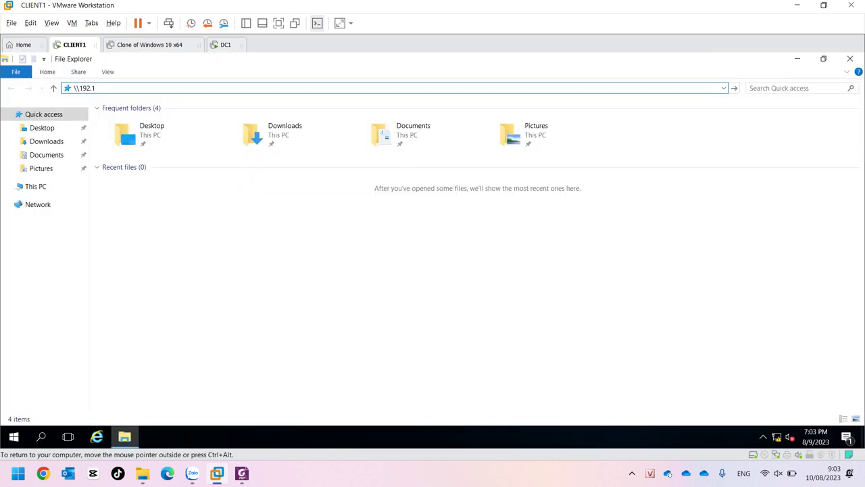
{"action": "type", "text": "68.100.2"}
{"action": "key", "text": "Return"}
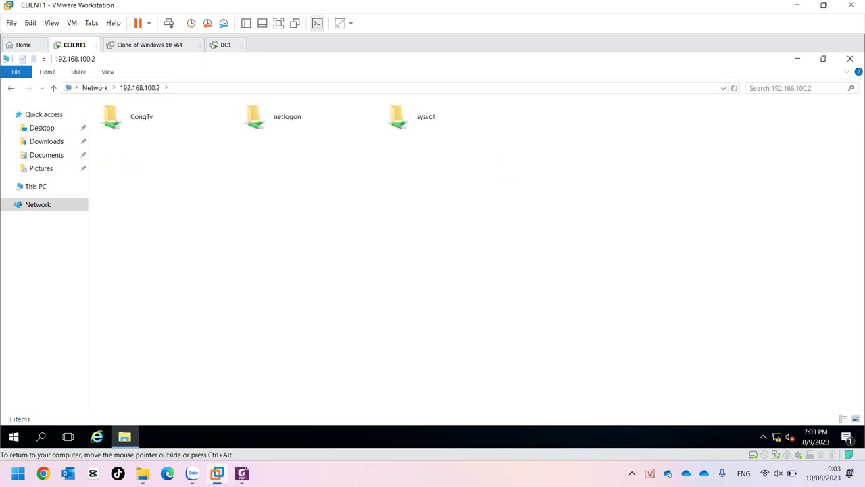
As ns1, try creating a folder in CongTy\NhanSu\NS1, get denied, then switch to DC1.
{"action": "double_click", "coordinate": [135, 116]}
{"action": "double_click", "coordinate": [125, 133]}
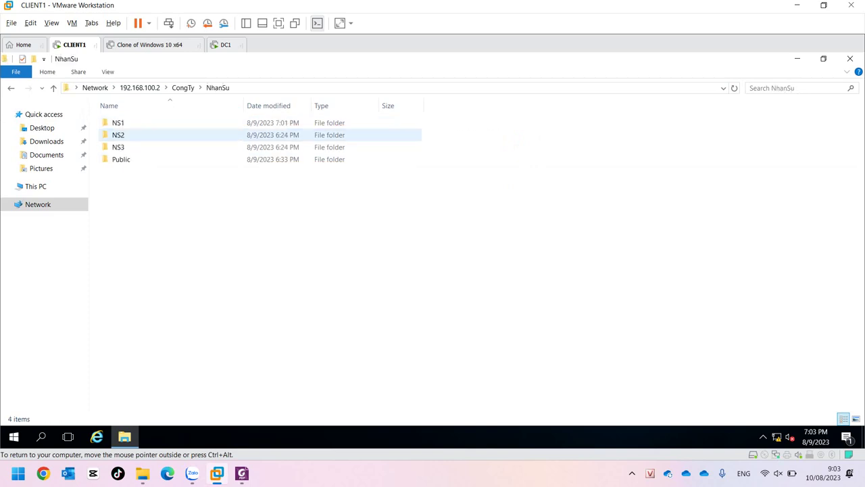
{"action": "double_click", "coordinate": [123, 119]}
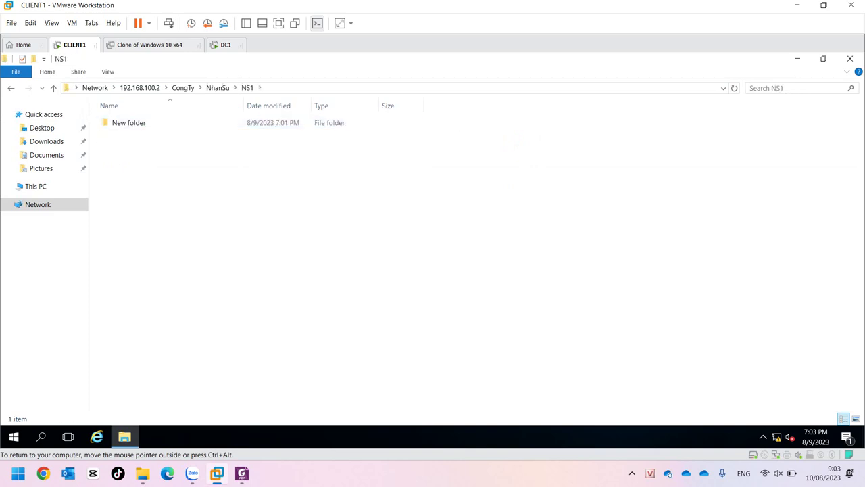
{"action": "right_click", "coordinate": [179, 182]}
{"action": "mouse_move", "coordinate": [244, 289]}
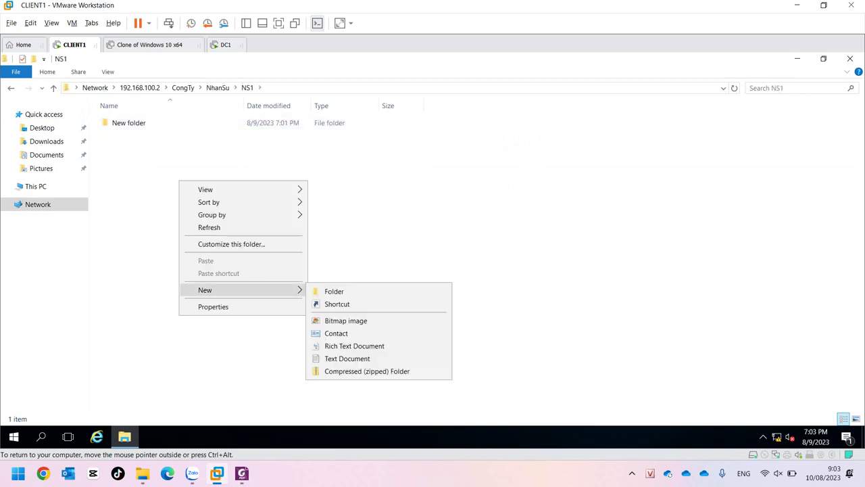
{"action": "left_click", "coordinate": [334, 291]}
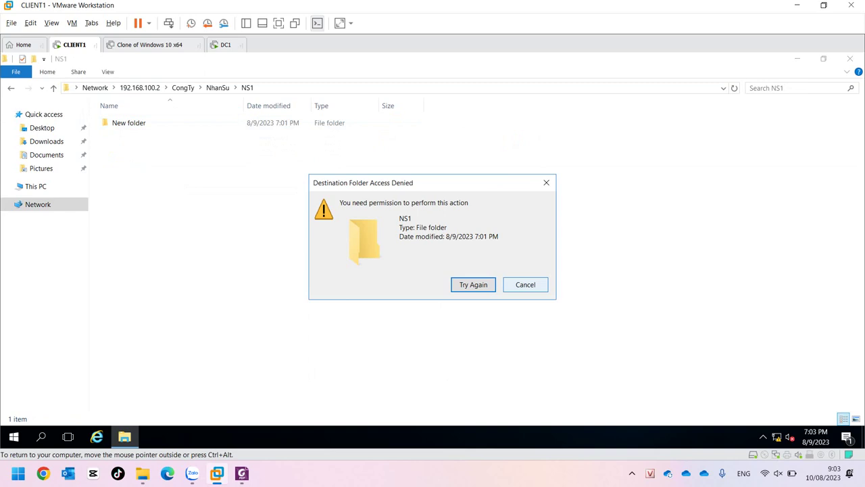
{"action": "left_click", "coordinate": [526, 285]}
{"action": "right_click", "coordinate": [131, 143]}
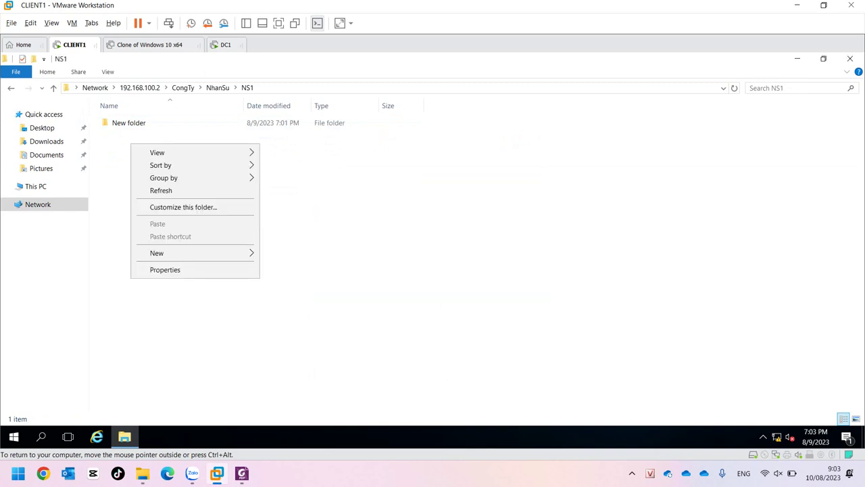
{"action": "key", "text": "Escape"}
{"action": "left_click", "coordinate": [225, 45]}
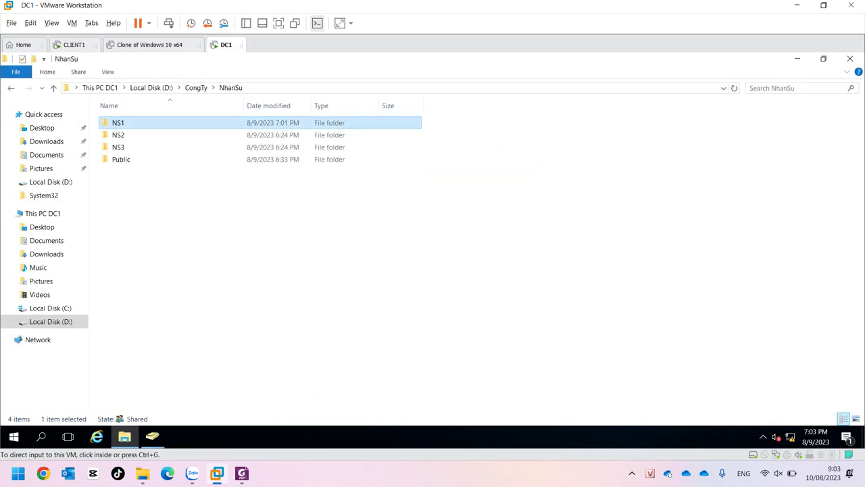
On DC1, navigate back to the NhanSu folder and open NS1's Properties.
{"action": "left_click", "coordinate": [196, 88]}
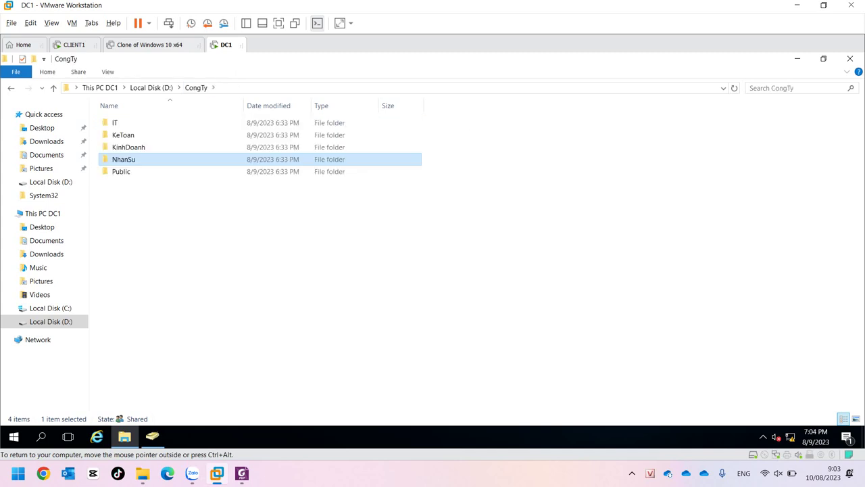
{"action": "double_click", "coordinate": [123, 159]}
{"action": "double_click", "coordinate": [122, 122]}
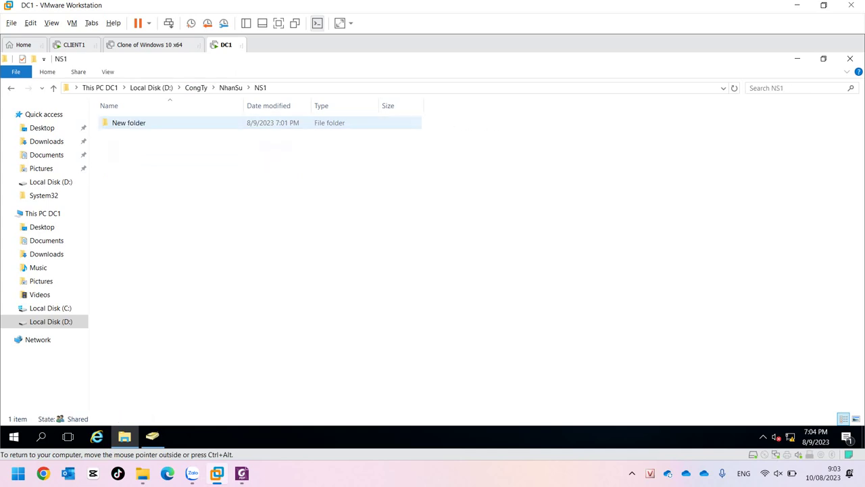
{"action": "left_click", "coordinate": [213, 88]}
{"action": "left_click", "coordinate": [226, 132]}
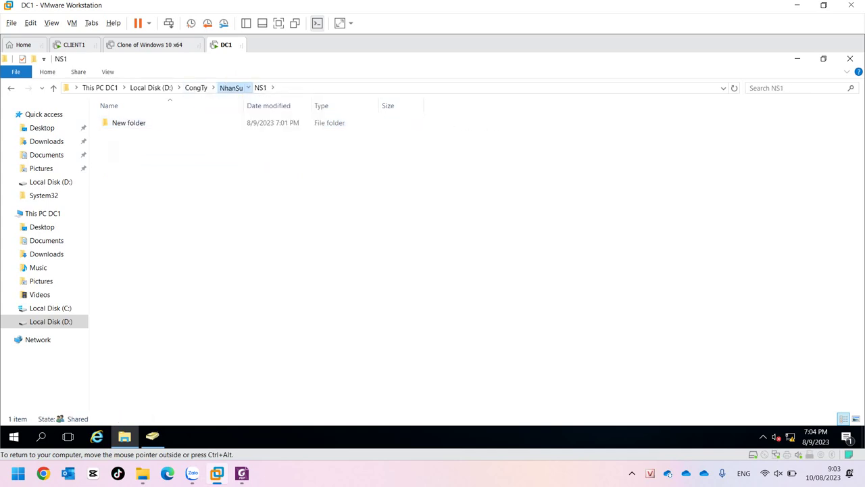
{"action": "right_click", "coordinate": [120, 124]}
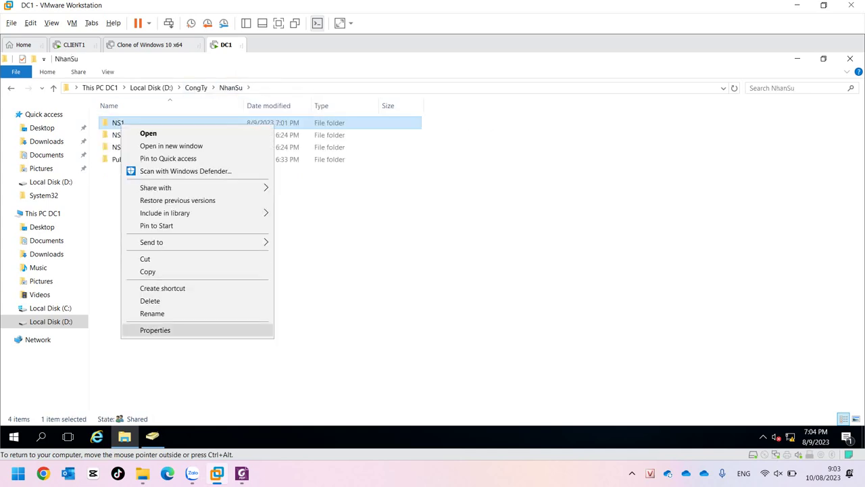
{"action": "left_click", "coordinate": [155, 330]}
Review NS1's Sharing and Advanced Sharing settings and its Security permissions, then close Properties.
{"action": "left_click", "coordinate": [169, 151]}
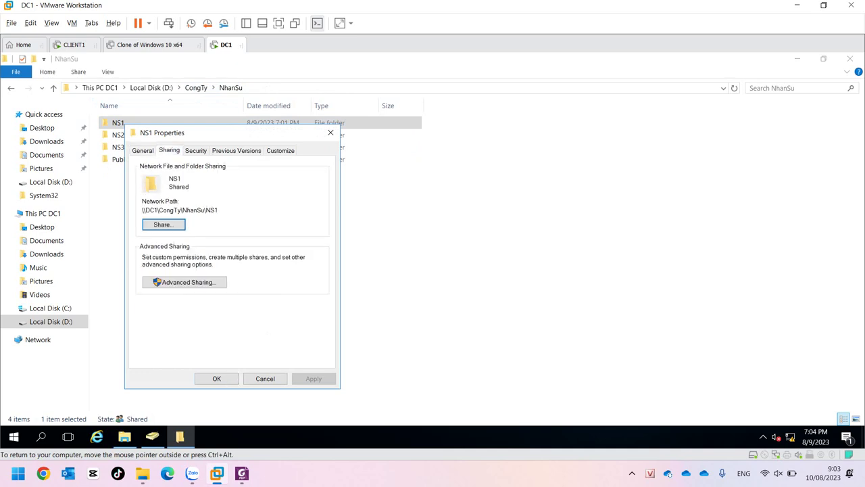
{"action": "left_click", "coordinate": [185, 282]}
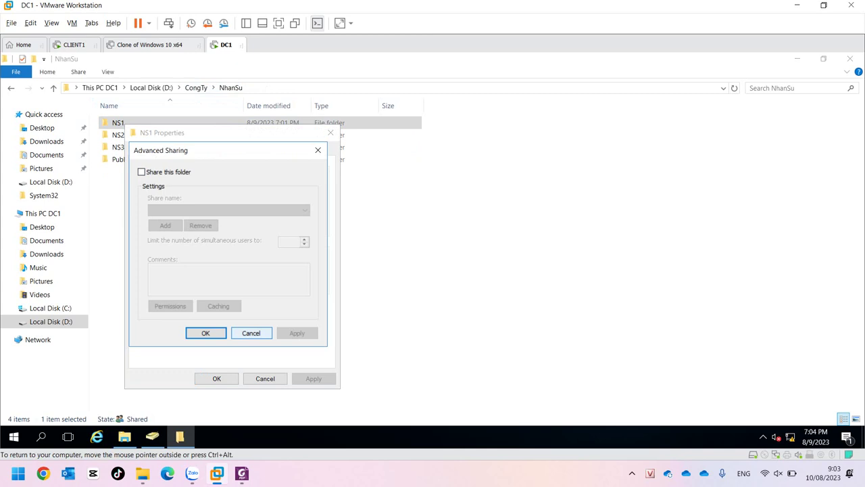
{"action": "left_click", "coordinate": [250, 333]}
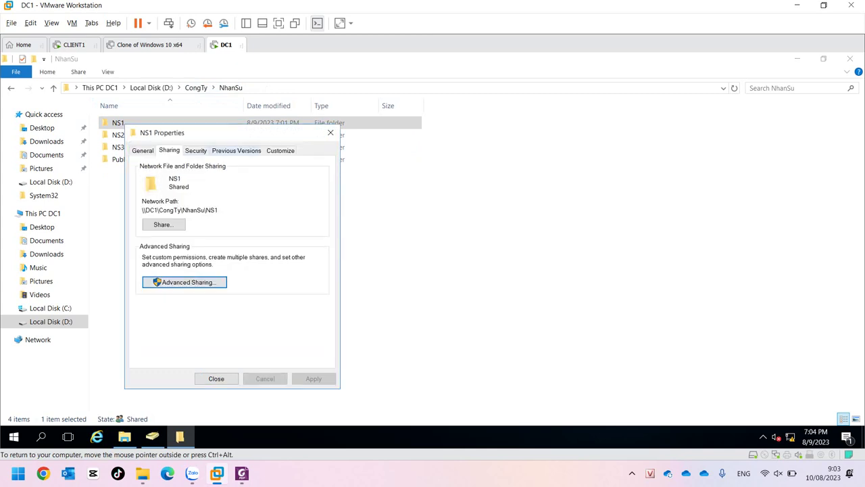
{"action": "key", "text": "ctrl+Tab"}
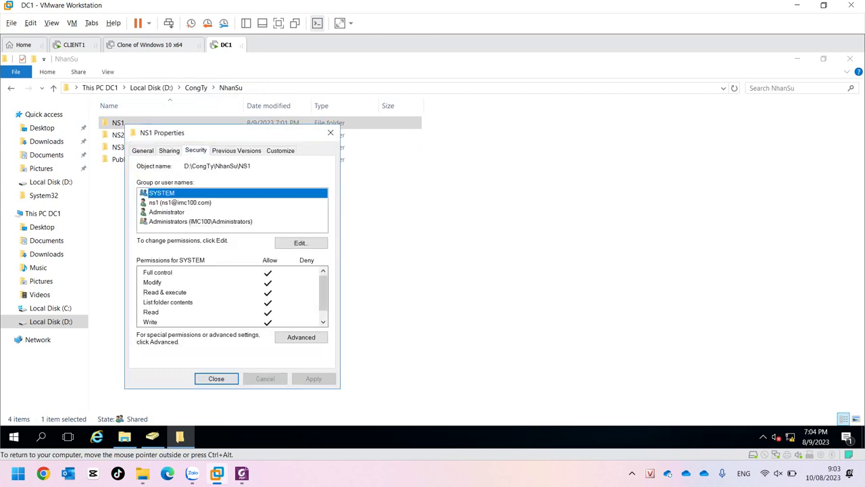
{"action": "left_click", "coordinate": [216, 379]}
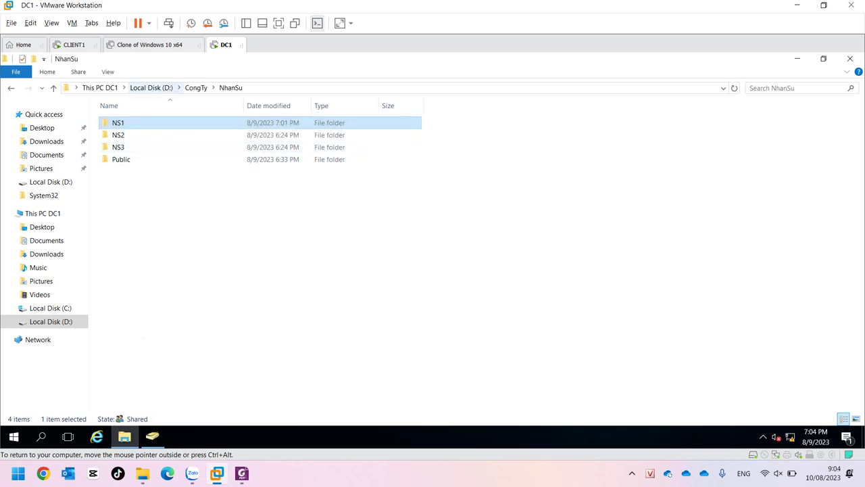
Open the share permissions of the CongTy folder on Local Disk (D:).
{"action": "left_click", "coordinate": [151, 87]}
{"action": "right_click", "coordinate": [126, 122]}
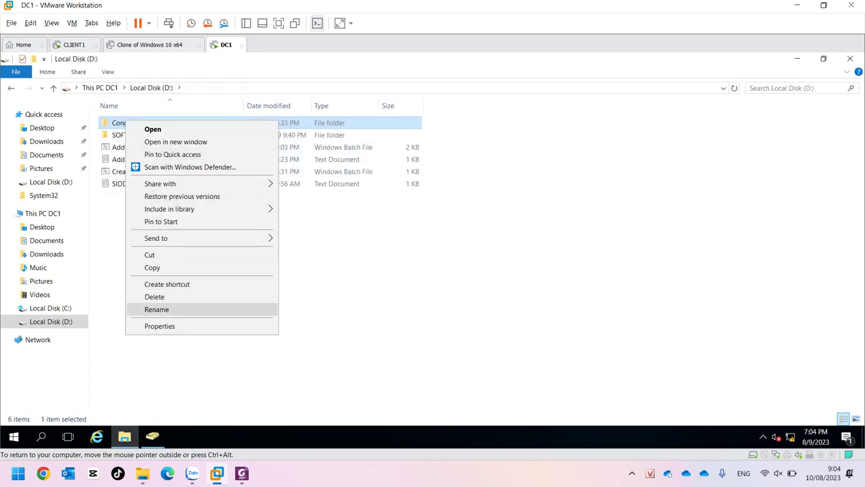
{"action": "left_click", "coordinate": [159, 325]}
{"action": "left_click", "coordinate": [173, 146]}
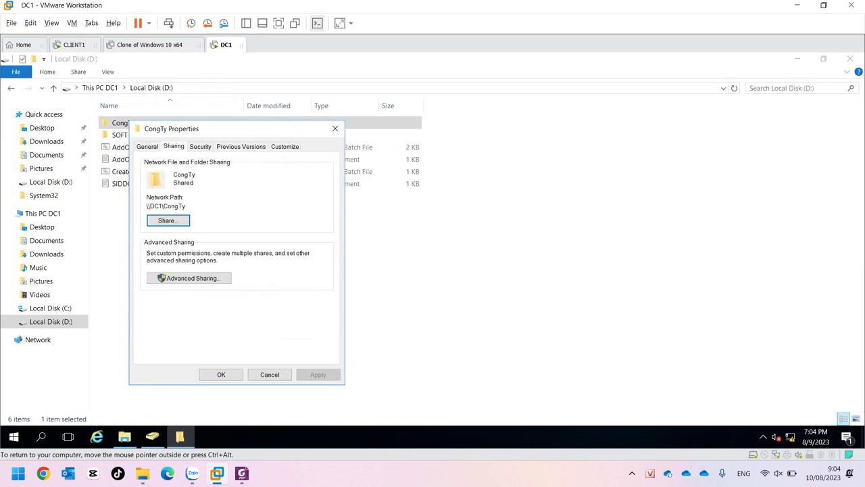
{"action": "left_click", "coordinate": [190, 278]}
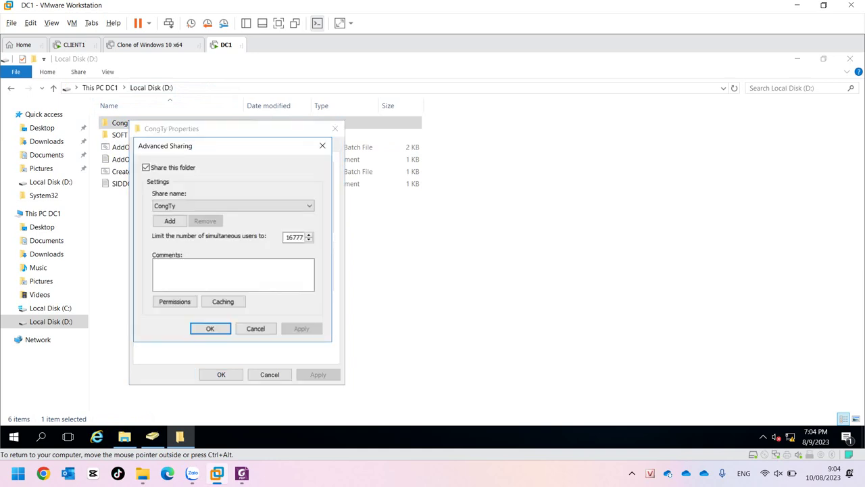
{"action": "left_click", "coordinate": [174, 302]}
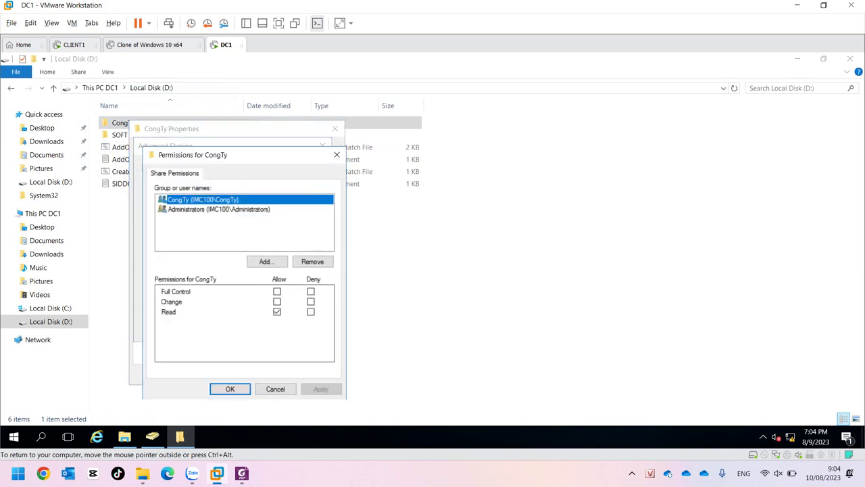
Allow Change and Full Control for the CongTy group, then close the sharing dialogs.
{"action": "left_click", "coordinate": [277, 301]}
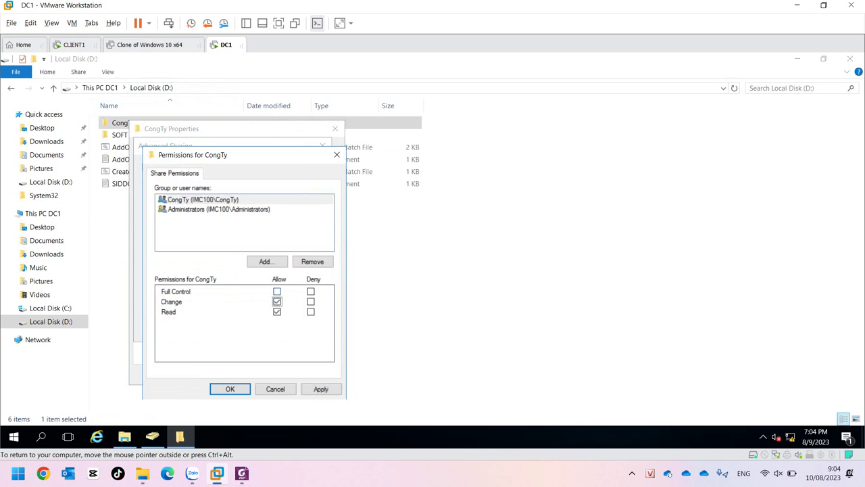
{"action": "left_click", "coordinate": [276, 292]}
{"action": "left_click", "coordinate": [320, 388]}
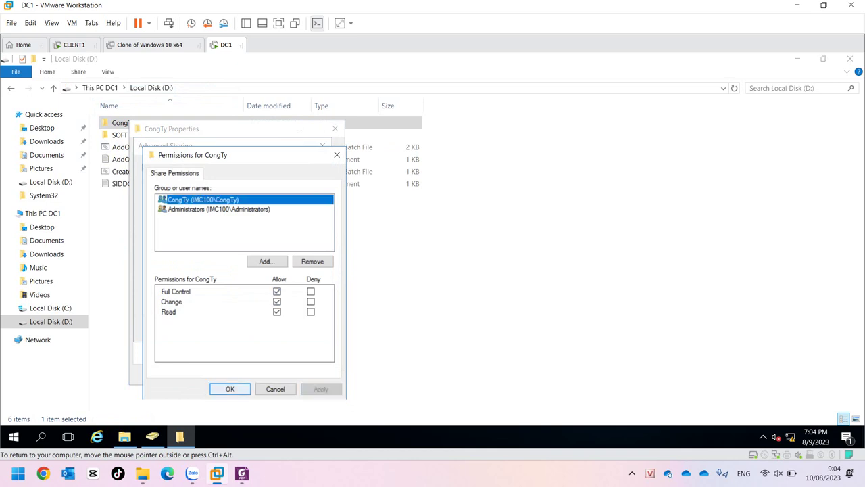
{"action": "left_click", "coordinate": [230, 389]}
{"action": "left_click", "coordinate": [210, 329]}
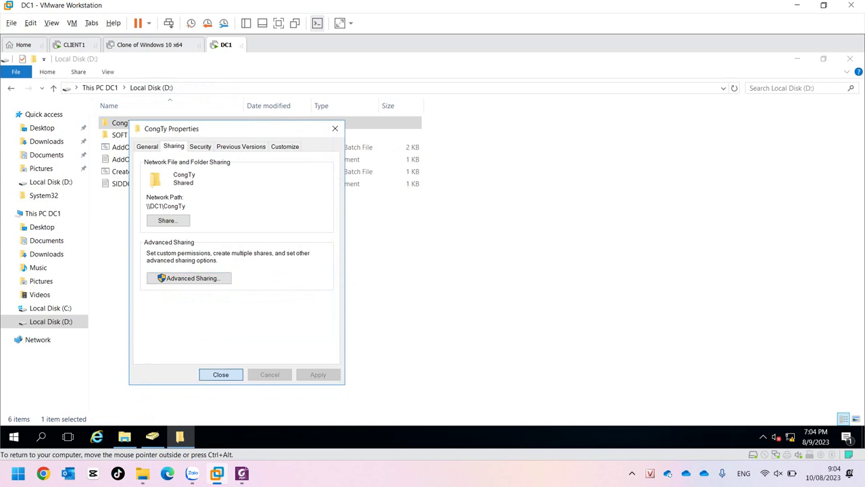
{"action": "left_click", "coordinate": [221, 375]}
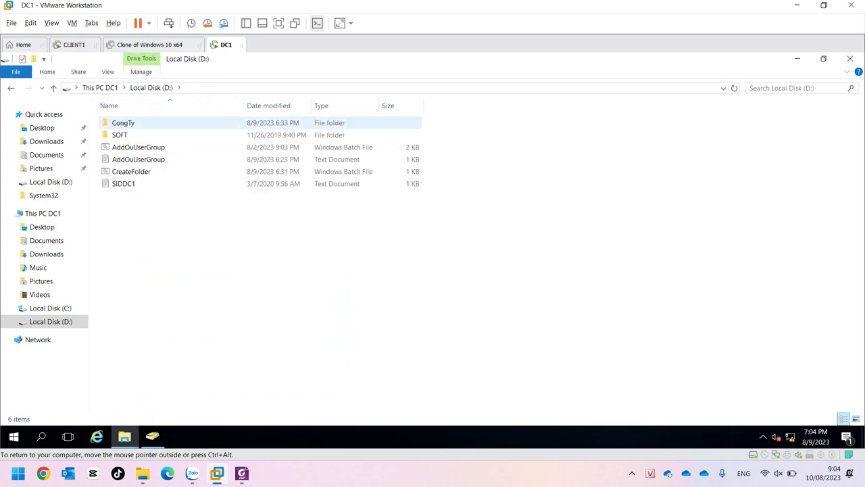
Go into CongTy\NhanSu and open the NS1 folder's properties.
{"action": "double_click", "coordinate": [123, 122]}
{"action": "key", "text": "Down"}
{"action": "key", "text": "Down"}
{"action": "key", "text": "Down"}
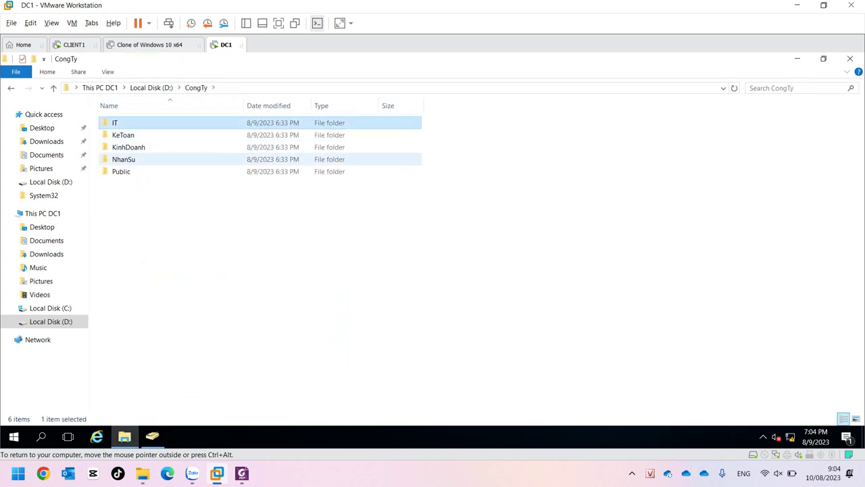
{"action": "key", "text": "Return"}
{"action": "key", "text": "shift+F10"}
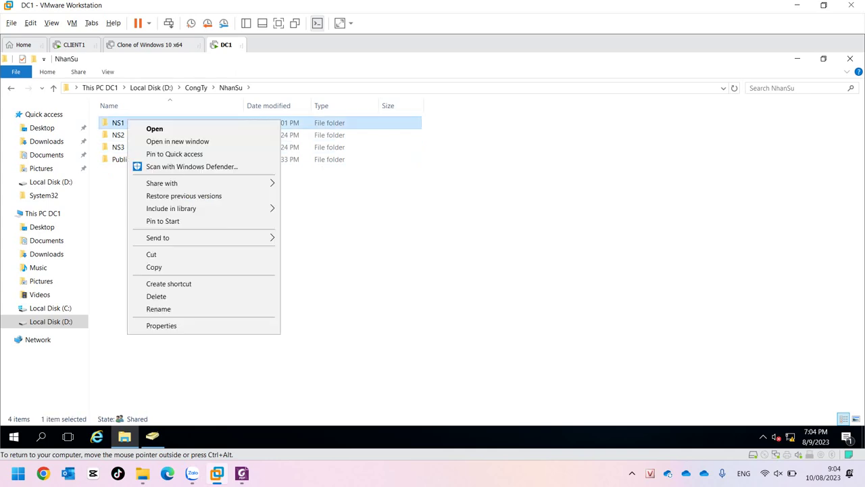
{"action": "key", "text": "Up"}
{"action": "key", "text": "Return"}
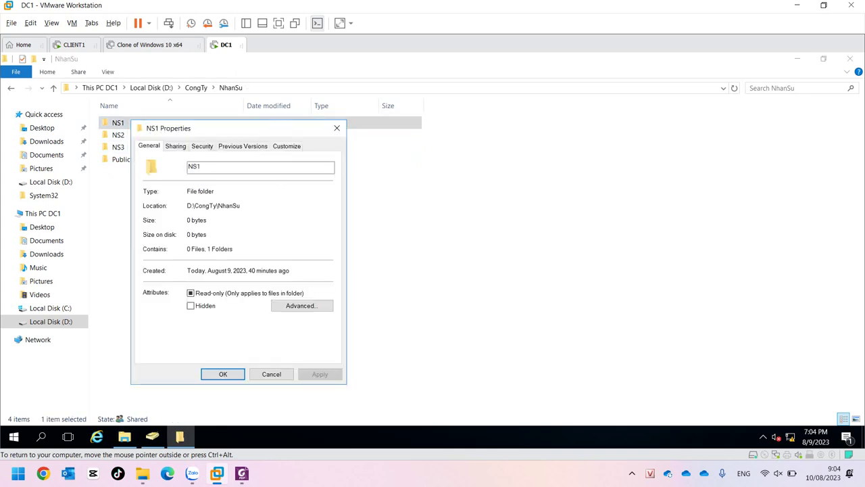
Review the ns1 user's security permissions and NS1's sharing path, then close.
{"action": "key", "text": "ctrl+Tab"}
{"action": "key", "text": "ctrl+Tab"}
{"action": "left_click", "coordinate": [185, 197]}
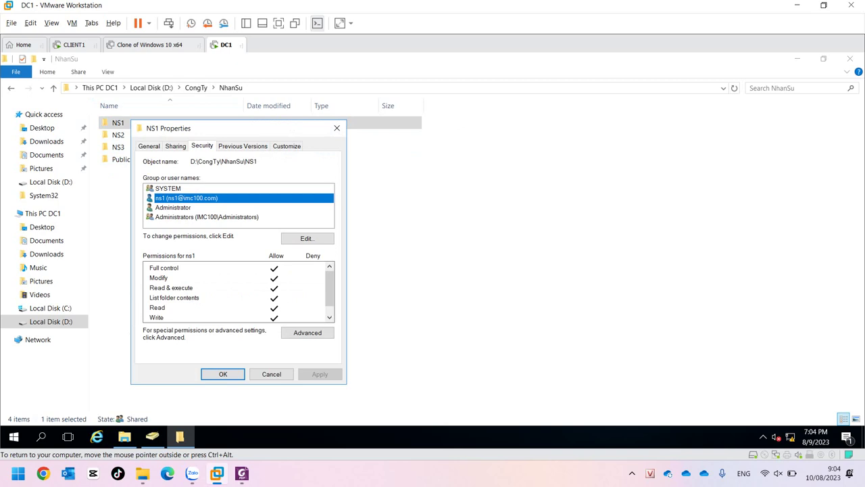
{"action": "key", "text": "ctrl+shift+Tab"}
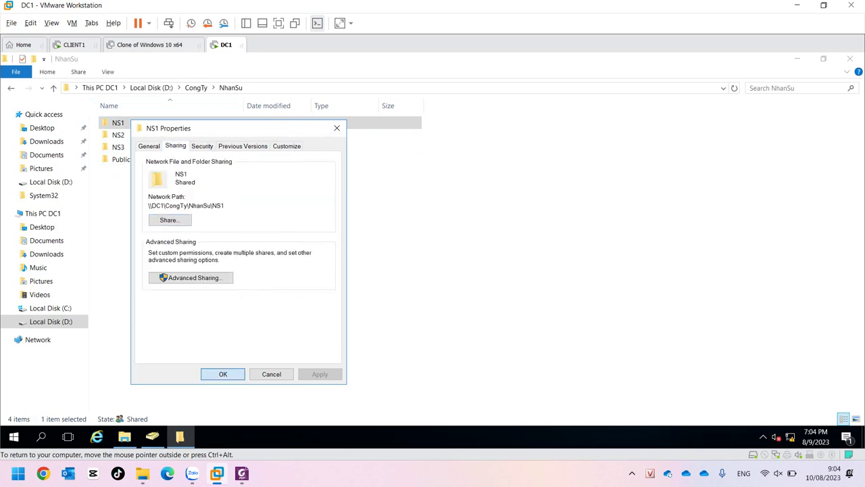
{"action": "left_click", "coordinate": [223, 373]}
On CLIENT1, try creating a folder in NS2 and dismiss the access denied warning.
{"action": "left_click", "coordinate": [74, 44]}
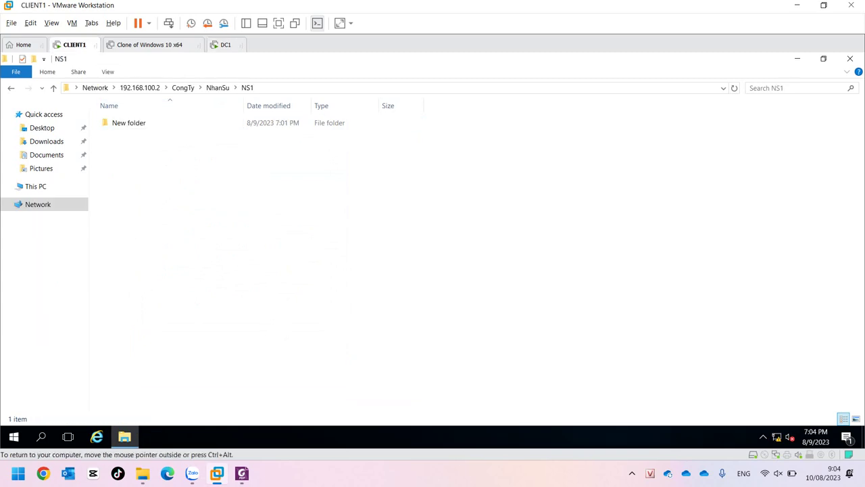
{"action": "left_click", "coordinate": [218, 87]}
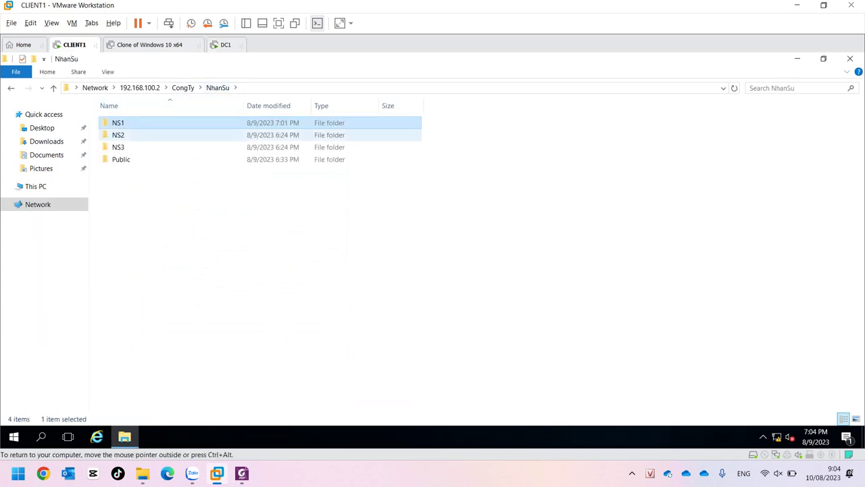
{"action": "left_click", "coordinate": [118, 135]}
{"action": "double_click", "coordinate": [118, 134]}
{"action": "right_click", "coordinate": [201, 219]}
{"action": "mouse_move", "coordinate": [270, 330]}
{"action": "left_click", "coordinate": [355, 330]}
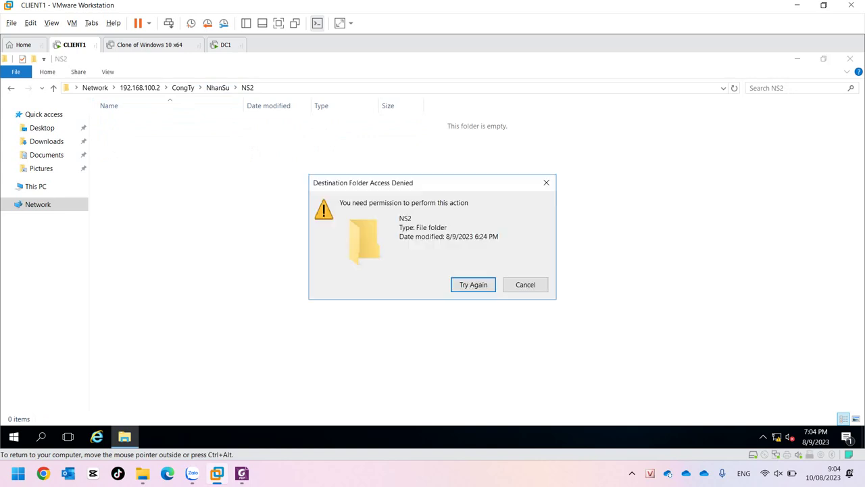
{"action": "left_click", "coordinate": [525, 284]}
Create a new folder with the default name inside NS1.
{"action": "left_click", "coordinate": [218, 87]}
{"action": "left_click", "coordinate": [118, 122]}
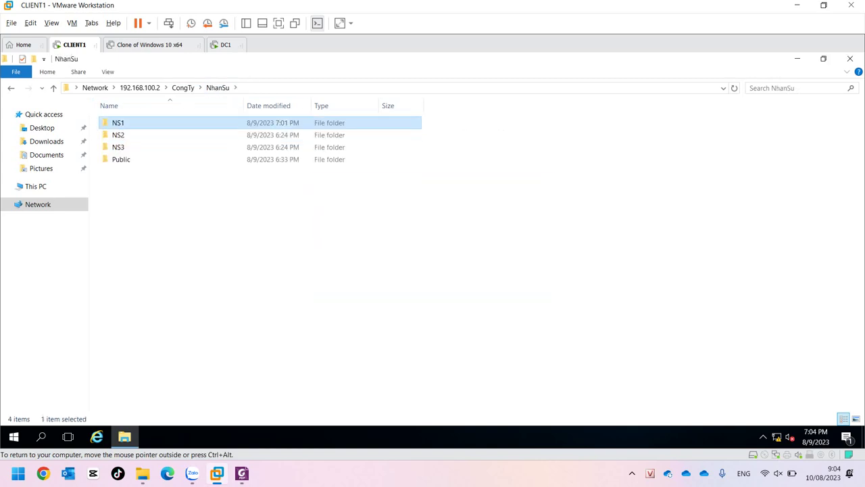
{"action": "double_click", "coordinate": [118, 123]}
{"action": "right_click", "coordinate": [196, 201]}
{"action": "mouse_move", "coordinate": [271, 310]}
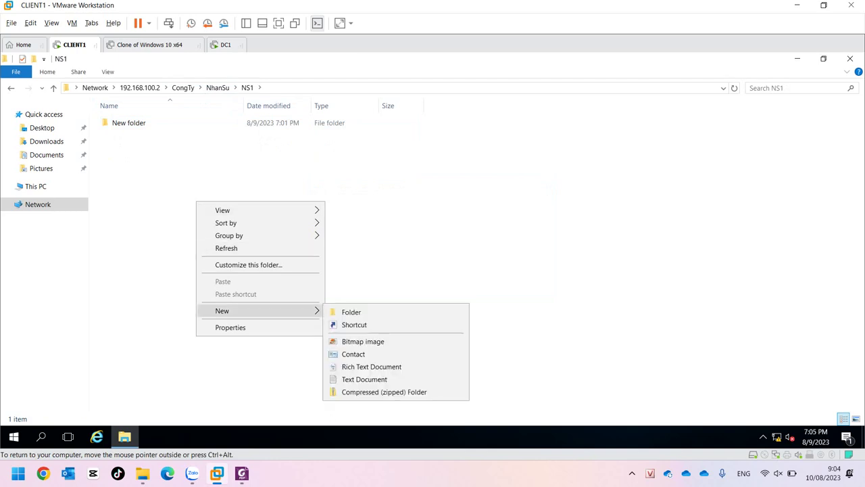
{"action": "left_click", "coordinate": [351, 312]}
{"action": "key", "text": "Return"}
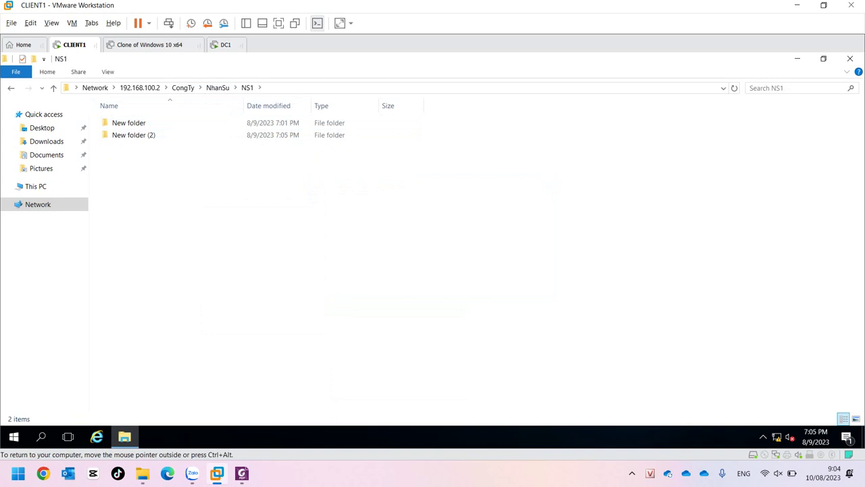
Sign out of the current account on CLIENT1.
{"action": "left_click", "coordinate": [14, 437]}
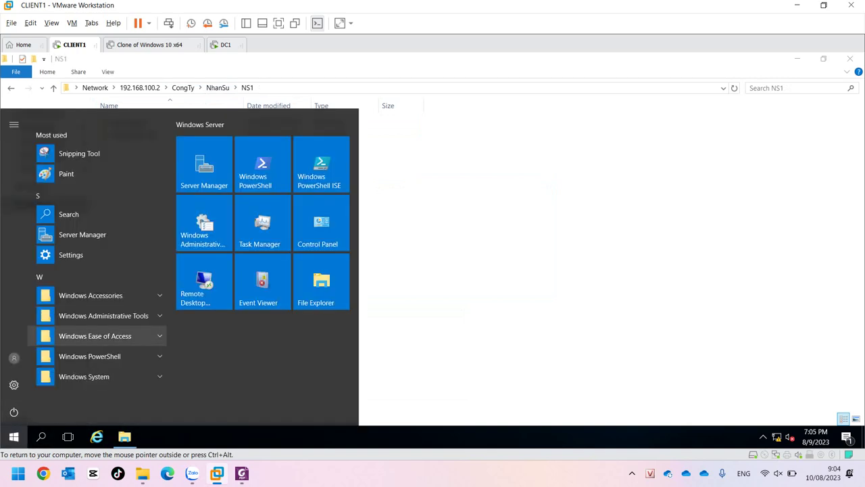
{"action": "left_click", "coordinate": [13, 357]}
{"action": "left_click", "coordinate": [20, 328]}
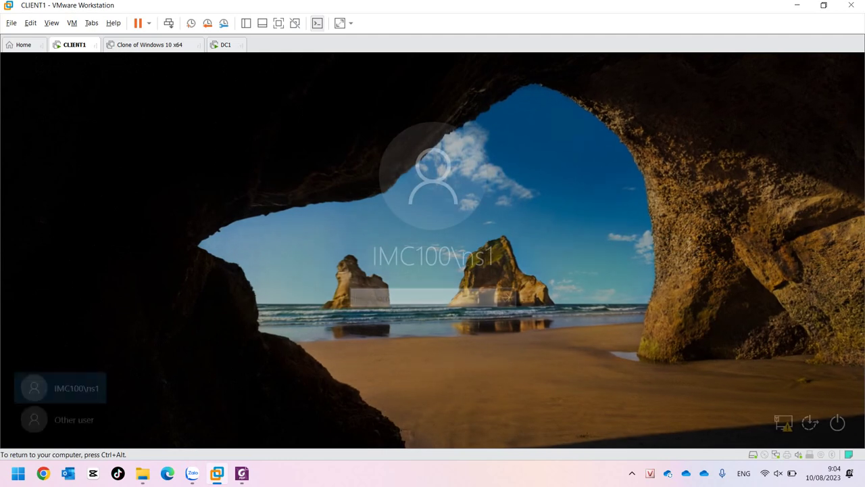
Sign in as the other user ns2 with its password.
{"action": "left_click", "coordinate": [61, 417]}
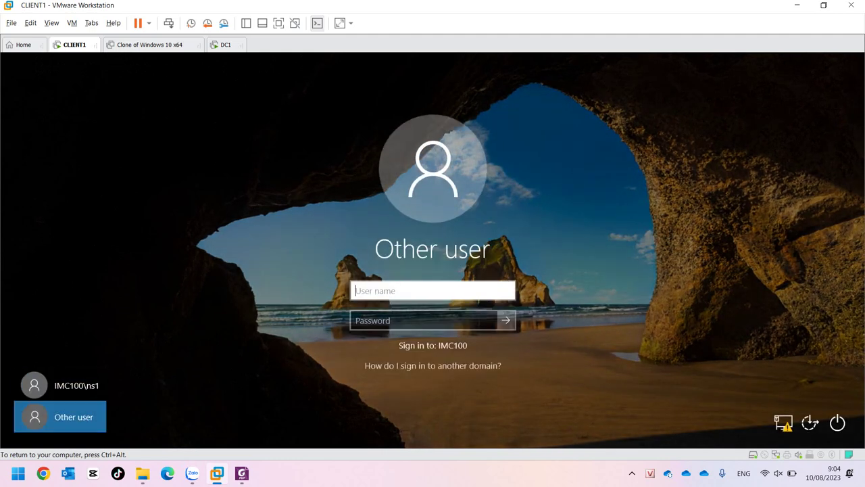
{"action": "type", "text": "ns2"}
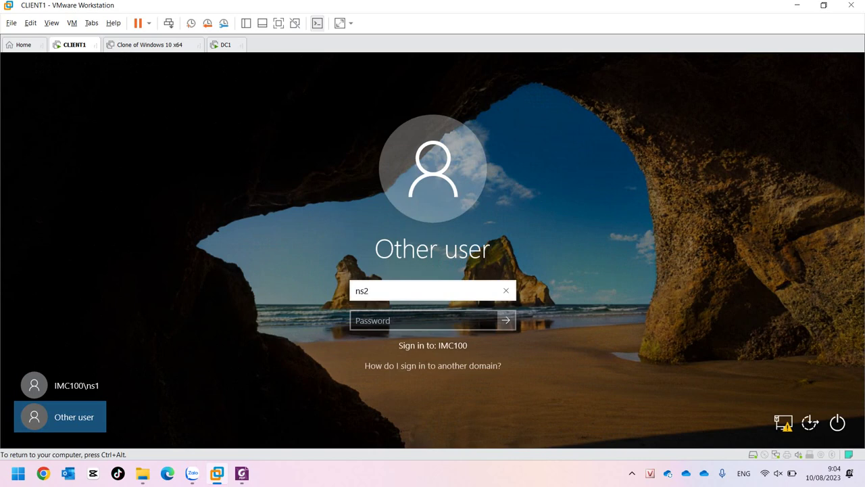
{"action": "key", "text": "Tab"}
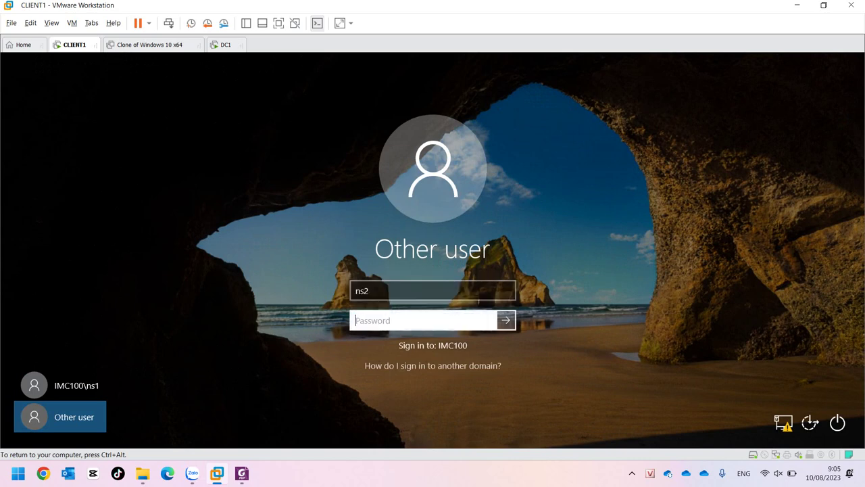
{"action": "type", "text": "12345678"}
{"action": "key", "text": "Return"}
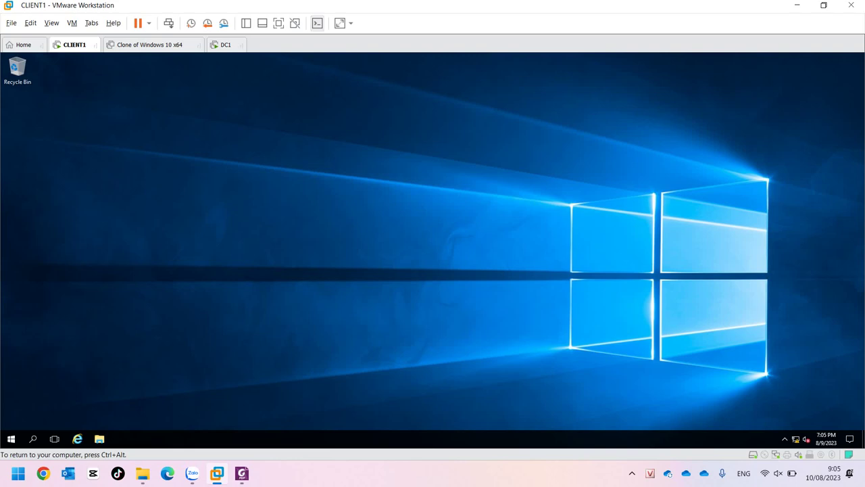
Browse to \\192.168.100.2\CongTy\NhanSu in File Explorer, then return to DC1.
{"action": "right_click", "coordinate": [100, 438]}
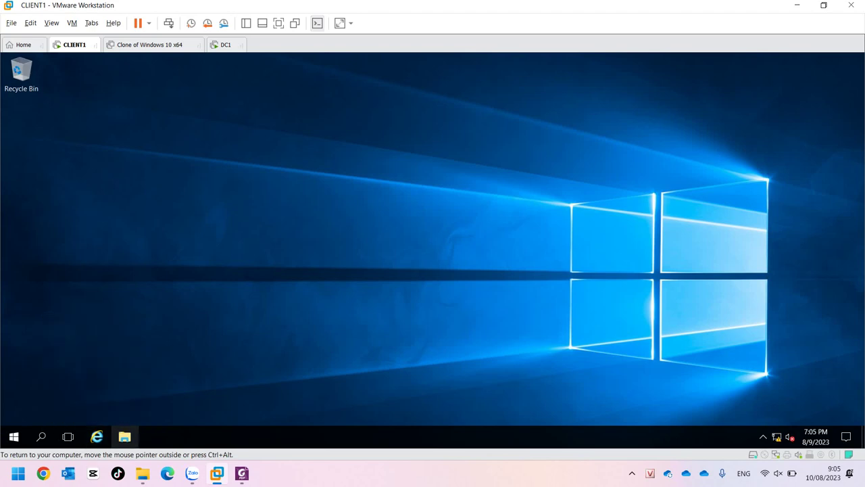
{"action": "left_click", "coordinate": [124, 436]}
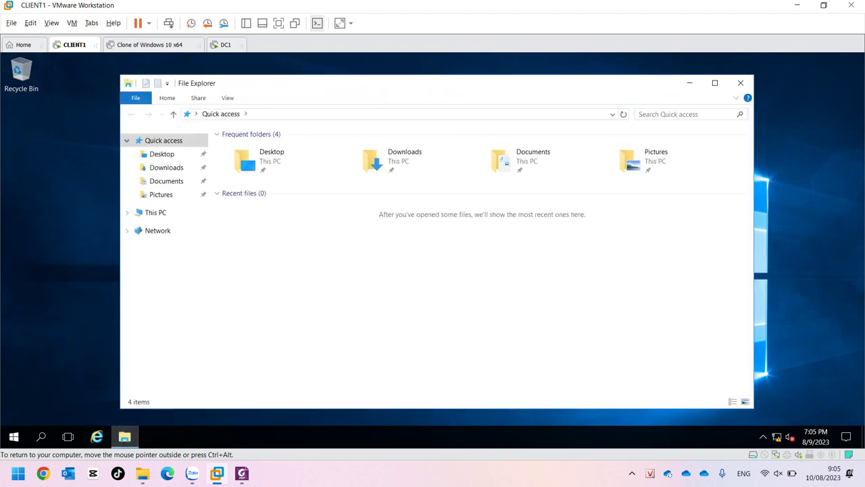
{"action": "left_click", "coordinate": [406, 114]}
{"action": "type", "text": "\\\\"}
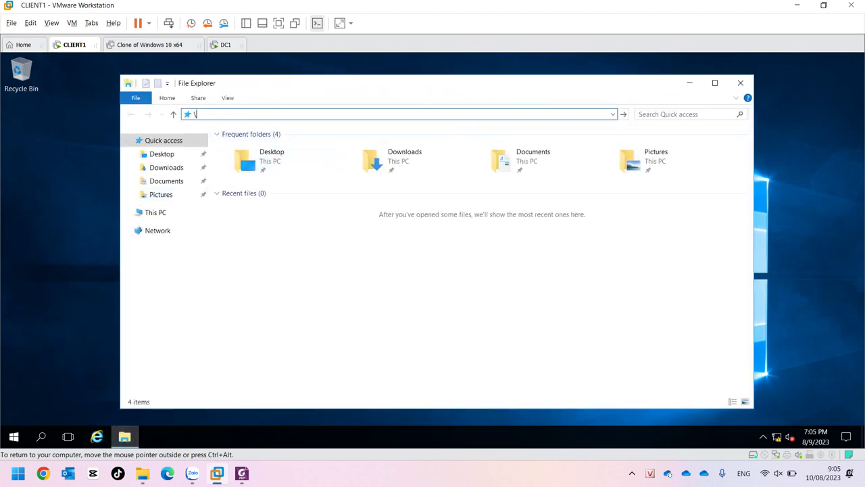
{"action": "type", "text": "192.168.100.2\\"}
{"action": "key", "text": "Return"}
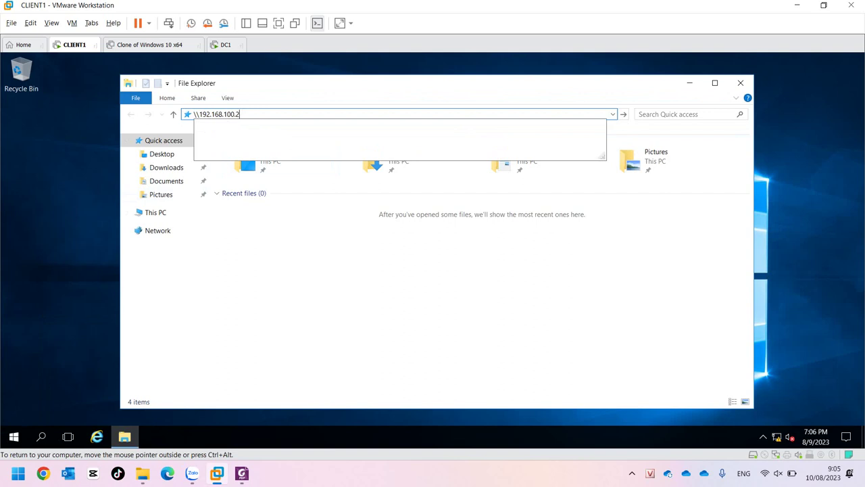
{"action": "double_click", "coordinate": [262, 143]}
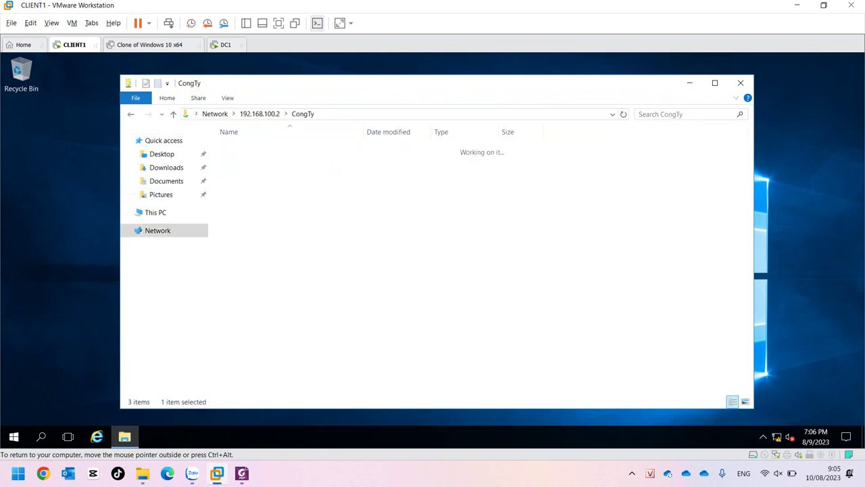
{"action": "double_click", "coordinate": [243, 161]}
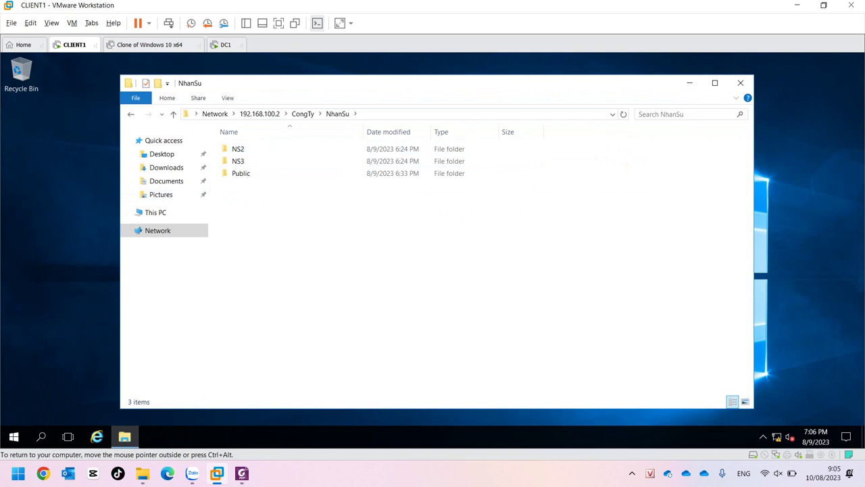
{"action": "left_click", "coordinate": [226, 45]}
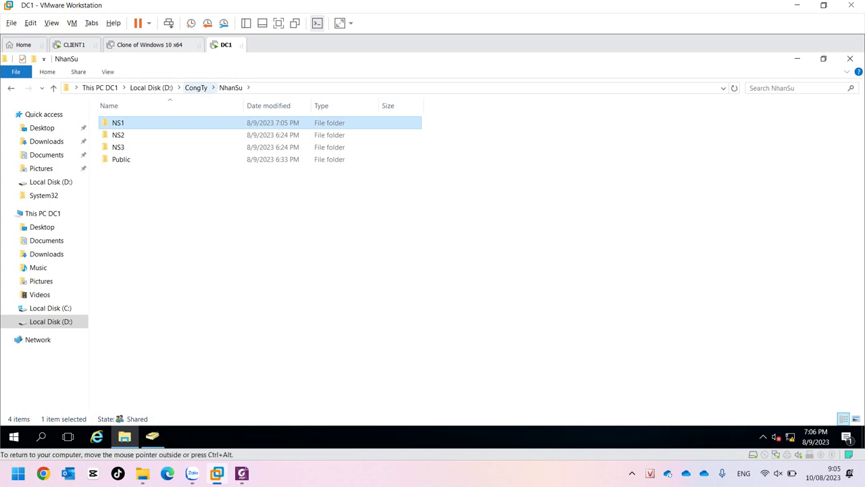
From drive D, open the CongTy folder's advanced share permissions.
{"action": "left_click", "coordinate": [196, 88]}
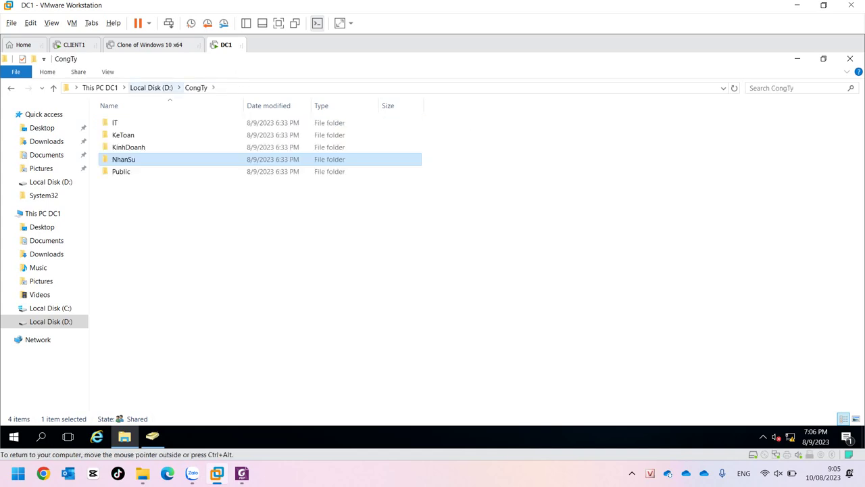
{"action": "left_click", "coordinate": [151, 87]}
{"action": "right_click", "coordinate": [125, 124]}
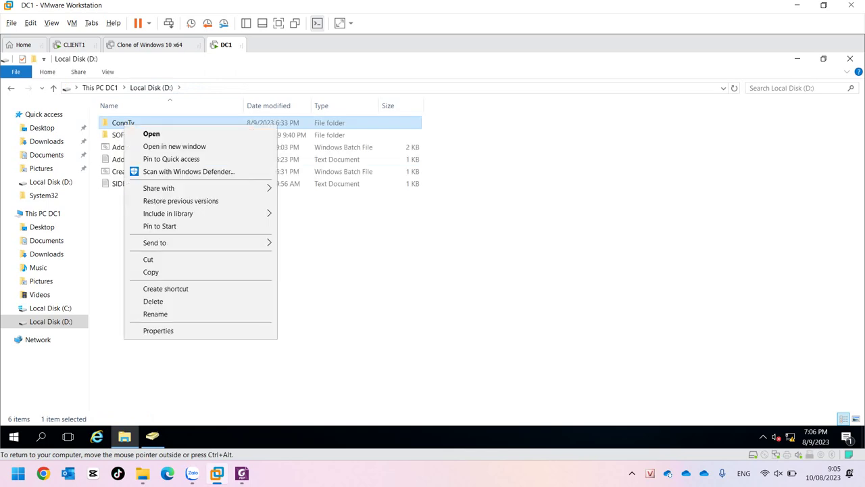
{"action": "left_click", "coordinate": [158, 330]}
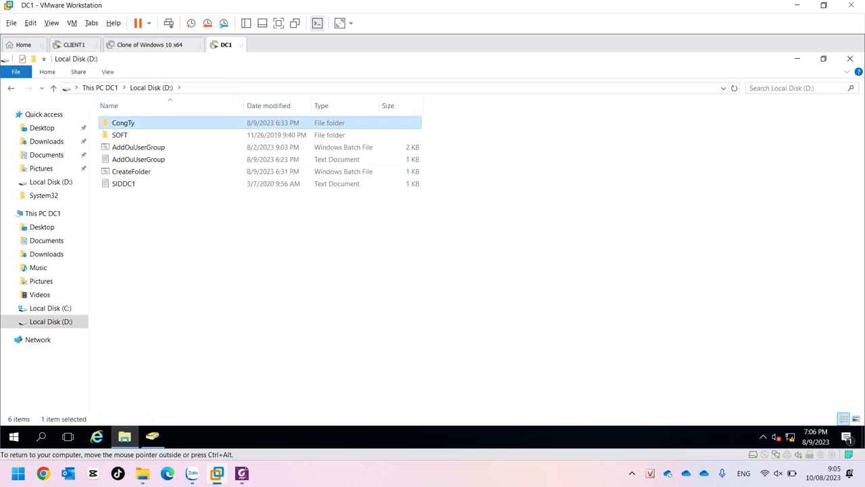
{"action": "key", "text": "ctrl+Tab"}
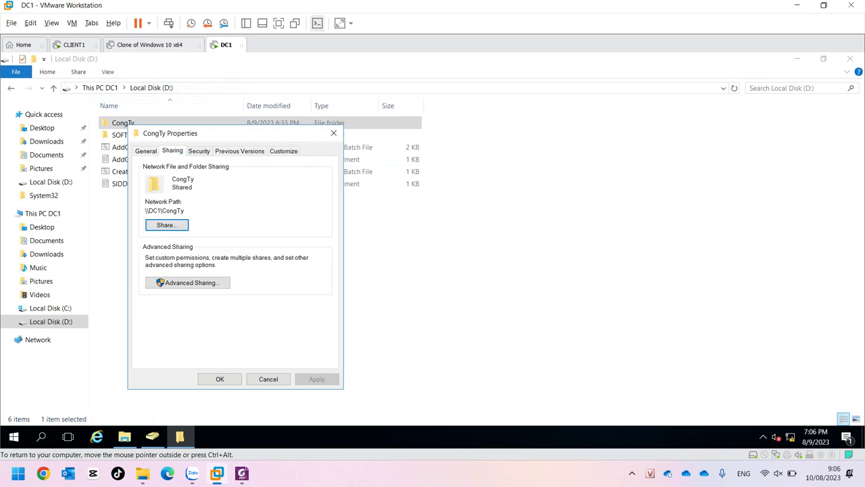
{"action": "key", "text": "Tab"}
{"action": "key", "text": "Return"}
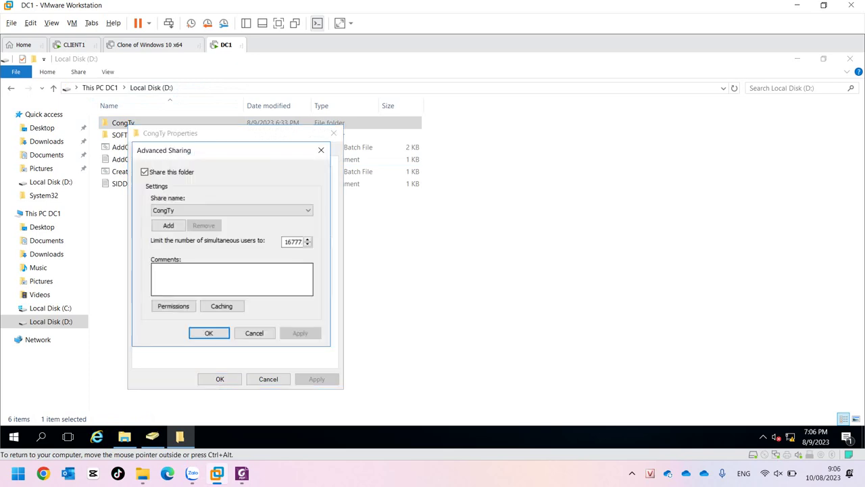
{"action": "key", "text": "Return"}
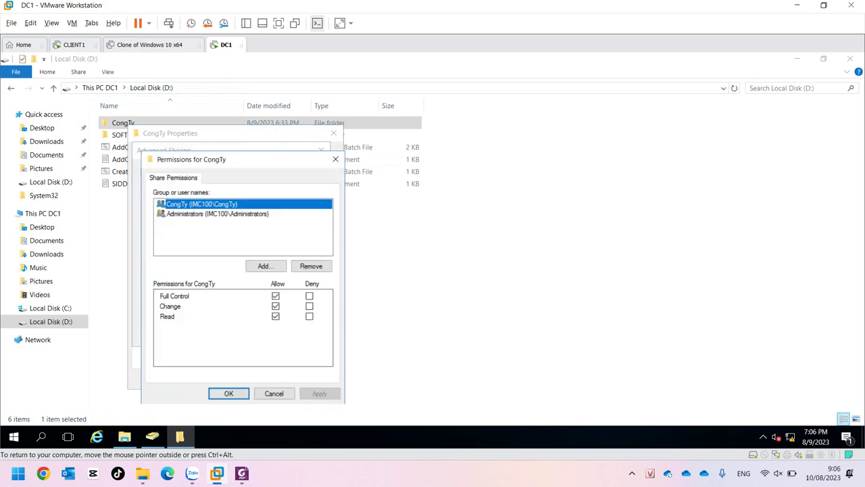
Check Administrators and CongTy group permissions, close the dialogs, and open CongTy.
{"action": "left_click", "coordinate": [217, 213]}
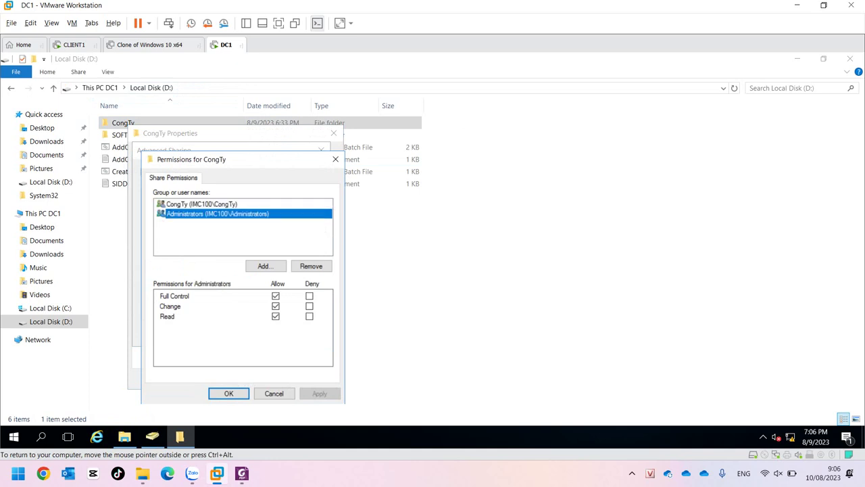
{"action": "left_click", "coordinate": [202, 203]}
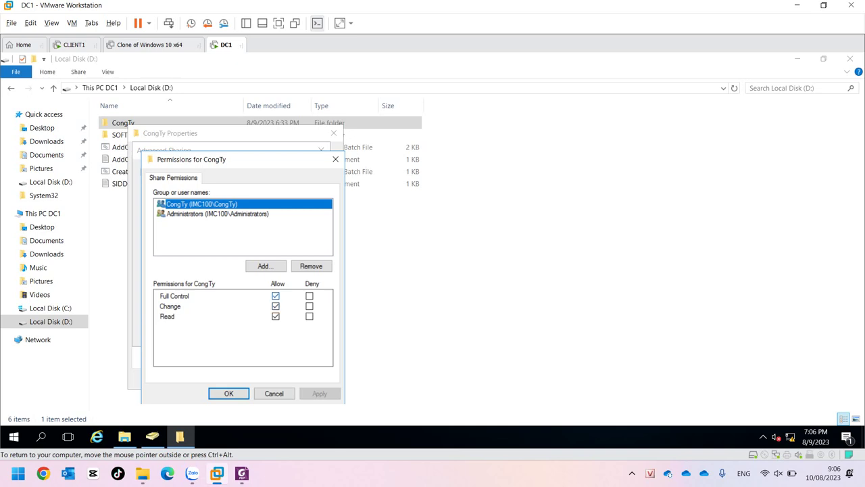
{"action": "left_click", "coordinate": [274, 392]}
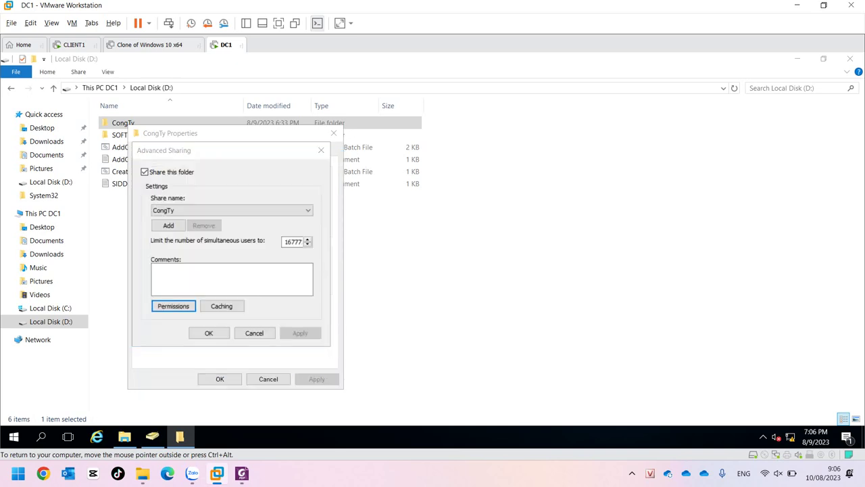
{"action": "key", "text": "Return"}
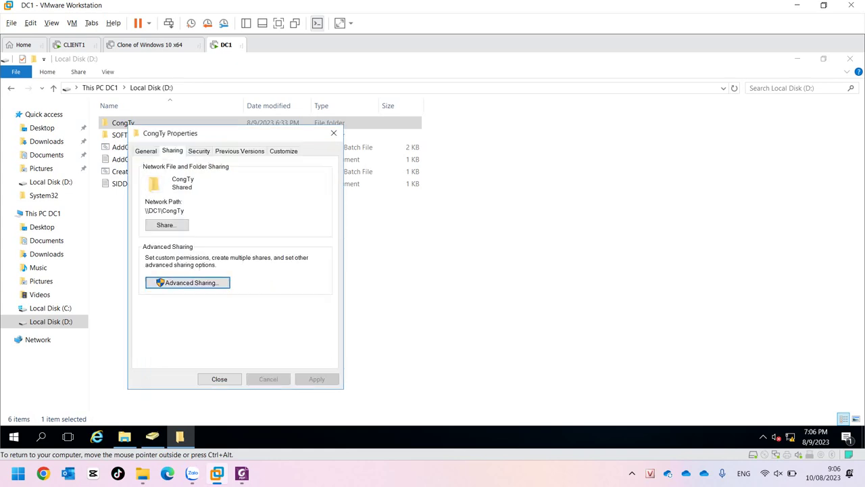
{"action": "left_click", "coordinate": [219, 379]}
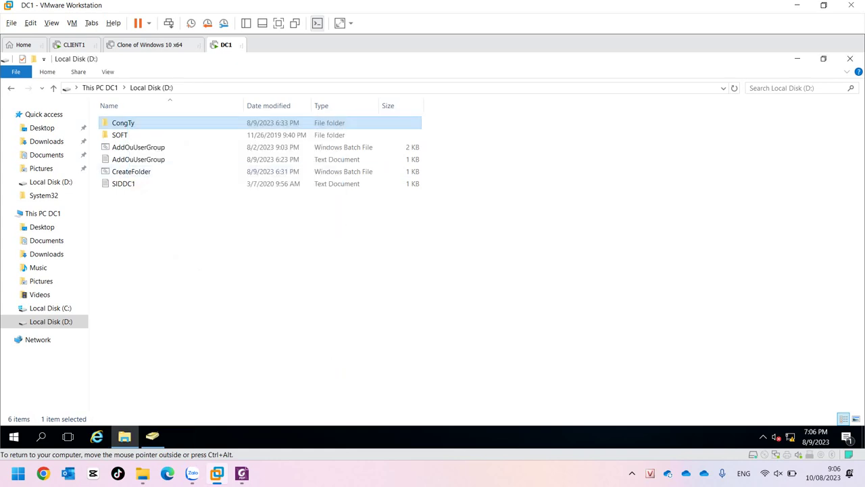
{"action": "double_click", "coordinate": [135, 122]}
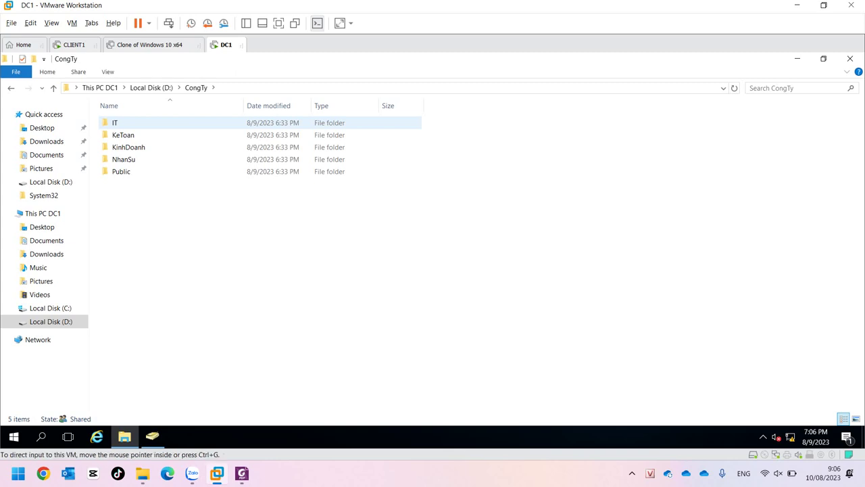
{"action": "left_click", "coordinate": [75, 45]}
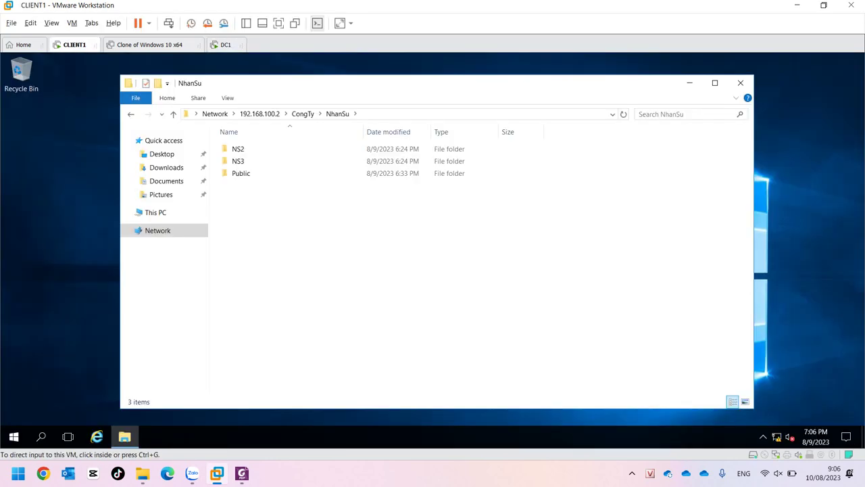
{"action": "double_click", "coordinate": [237, 148]}
{"action": "right_click", "coordinate": [289, 219]}
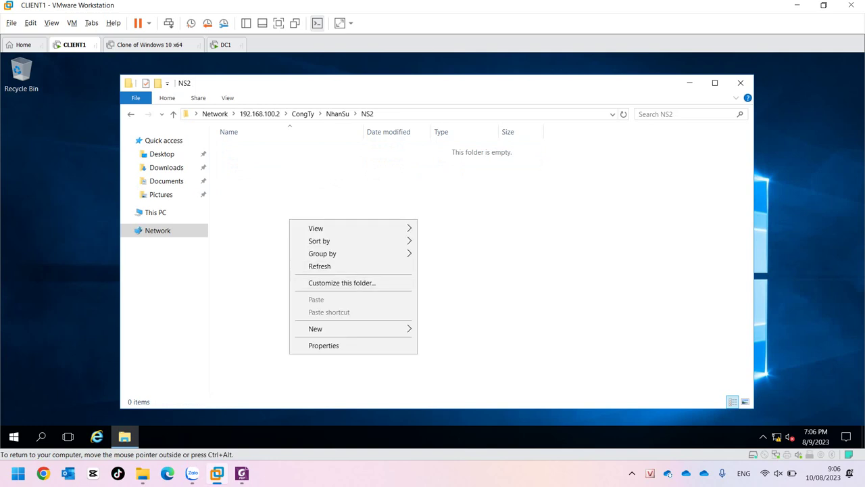
{"action": "left_click", "coordinate": [443, 329]}
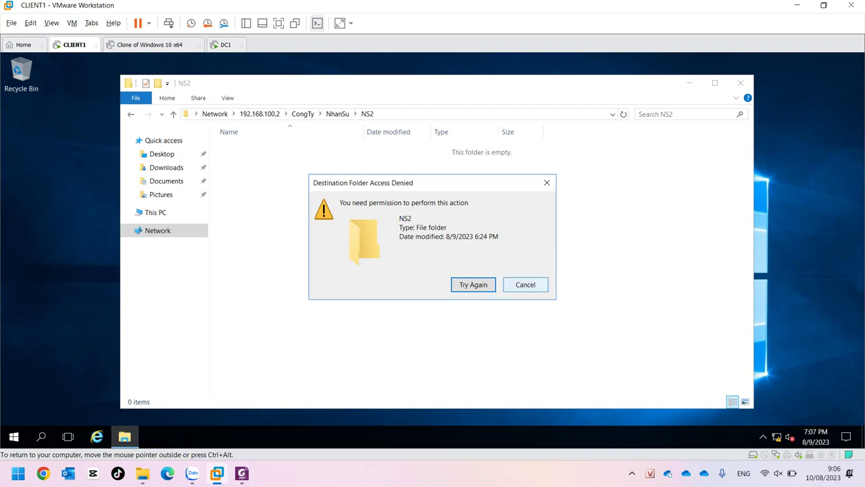
{"action": "left_click", "coordinate": [525, 284]}
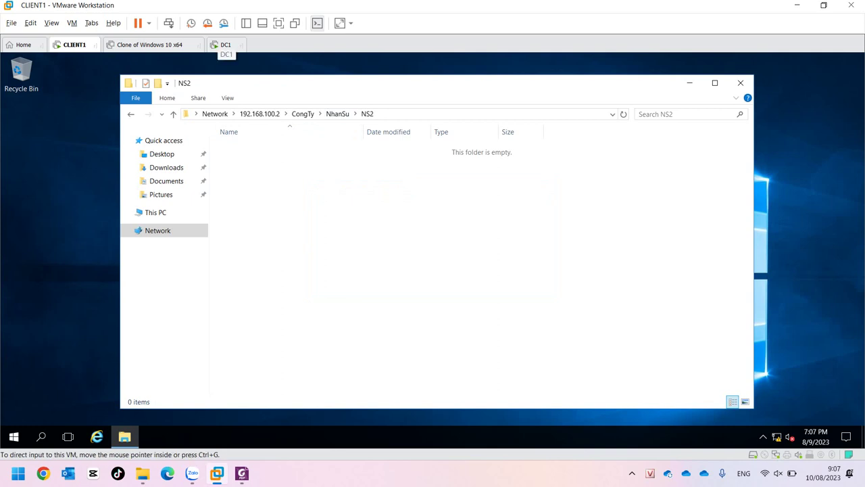
{"action": "left_click", "coordinate": [226, 45]}
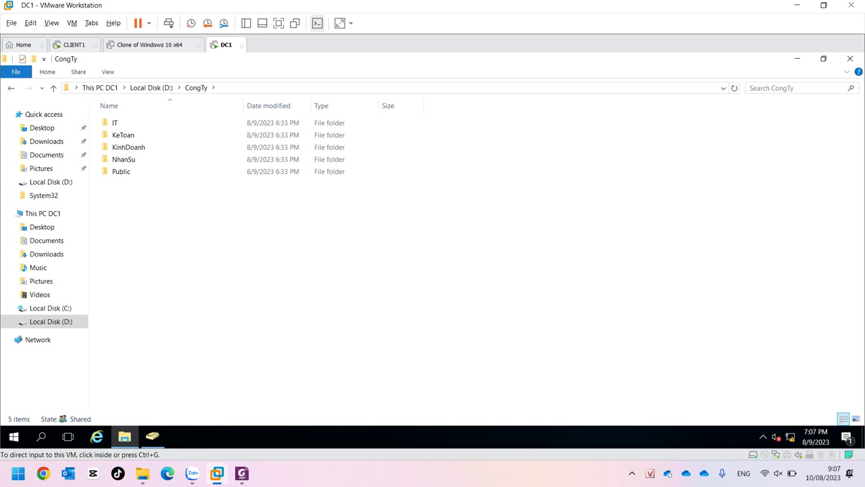